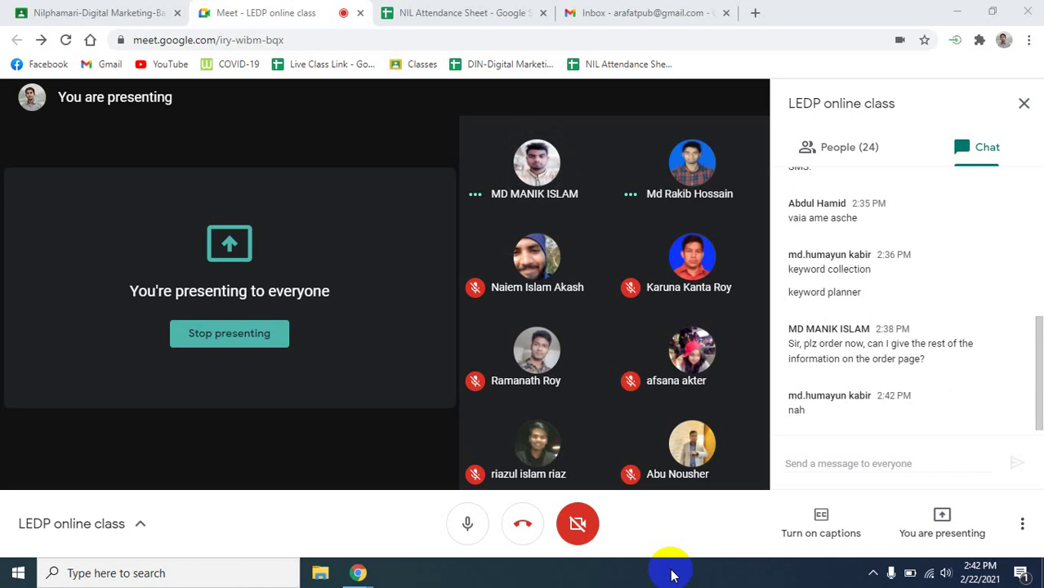
- Open the Keyword_DM_NIL_B5 spreadsheet from the Google Sheets file list
left_click(474, 12)
left_click(620, 67)
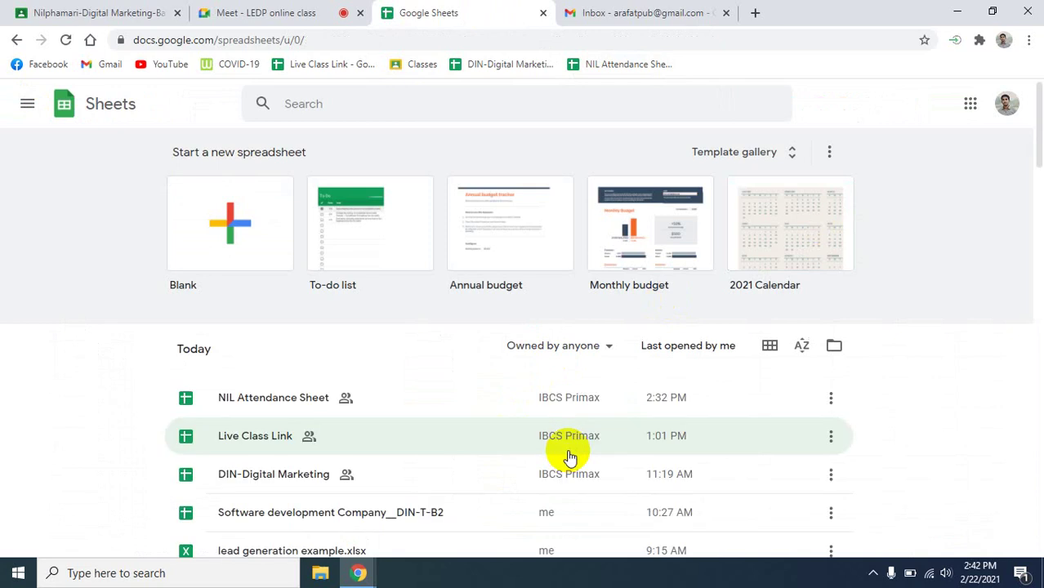
scroll(570, 458, "down", 1)
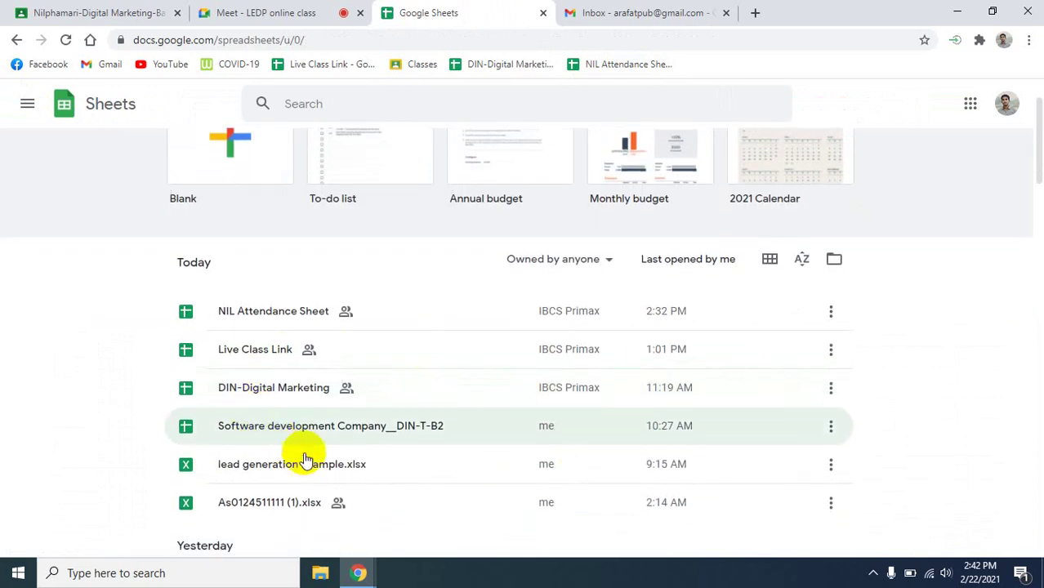
scroll(304, 461, "down", 4)
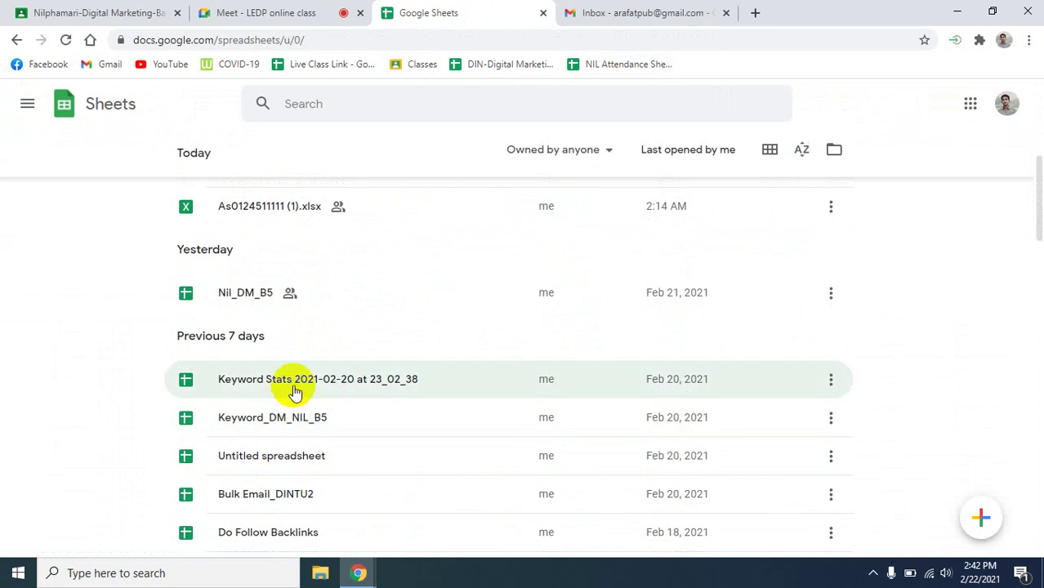
left_click(261, 418)
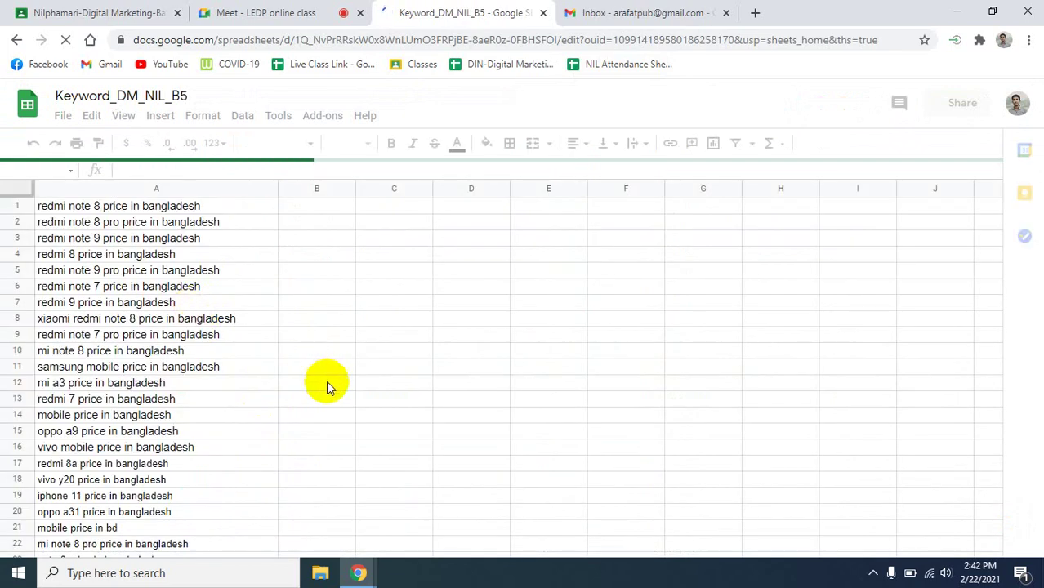
- Review the mobile price keywords in column A down to the last filled row
scroll(243, 349, "down", 3)
left_click(238, 352)
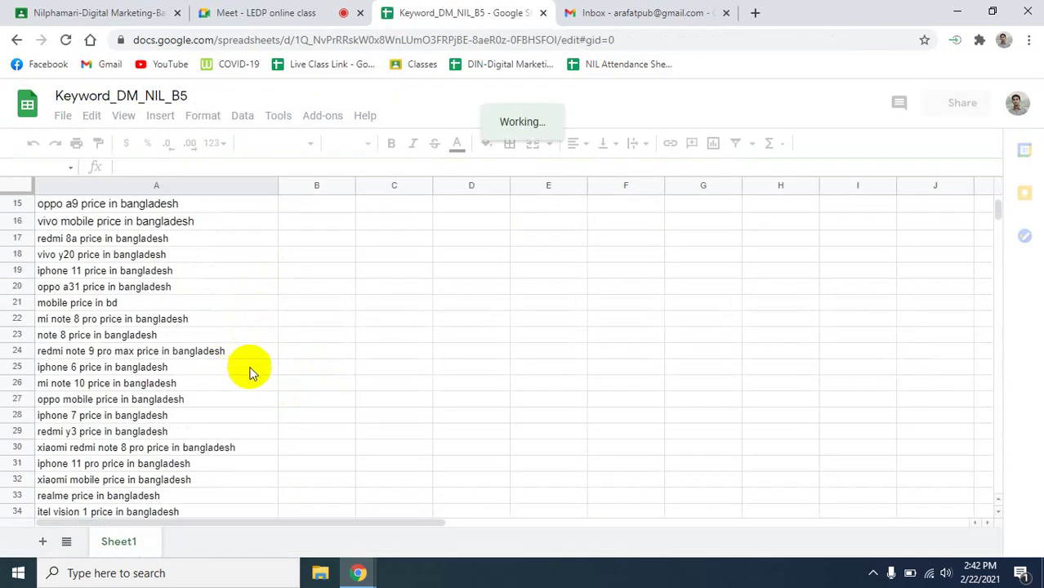
scroll(250, 368, "down", 5)
scroll(251, 372, "down", 20)
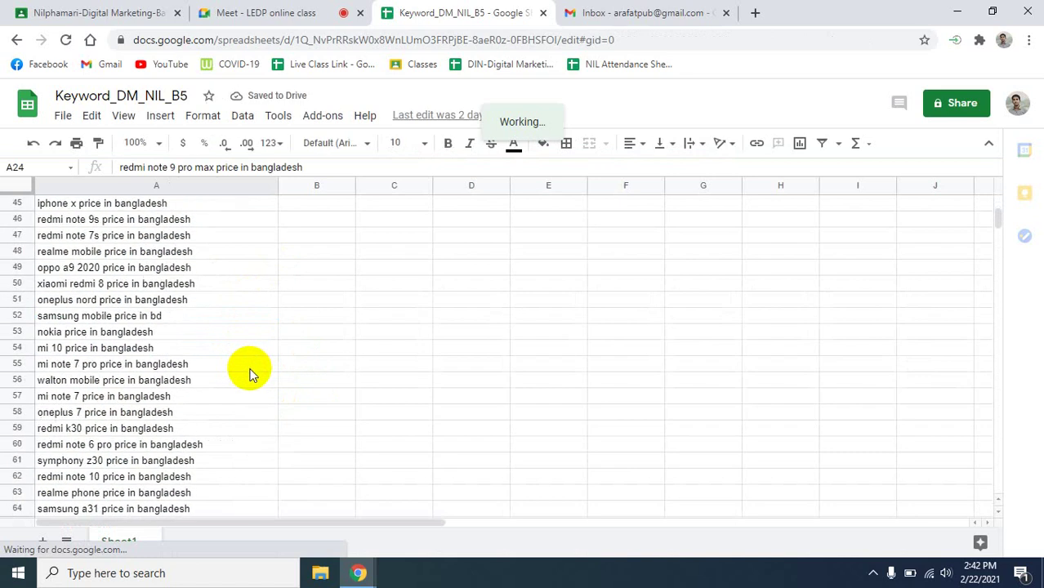
scroll(249, 376, "down", 20)
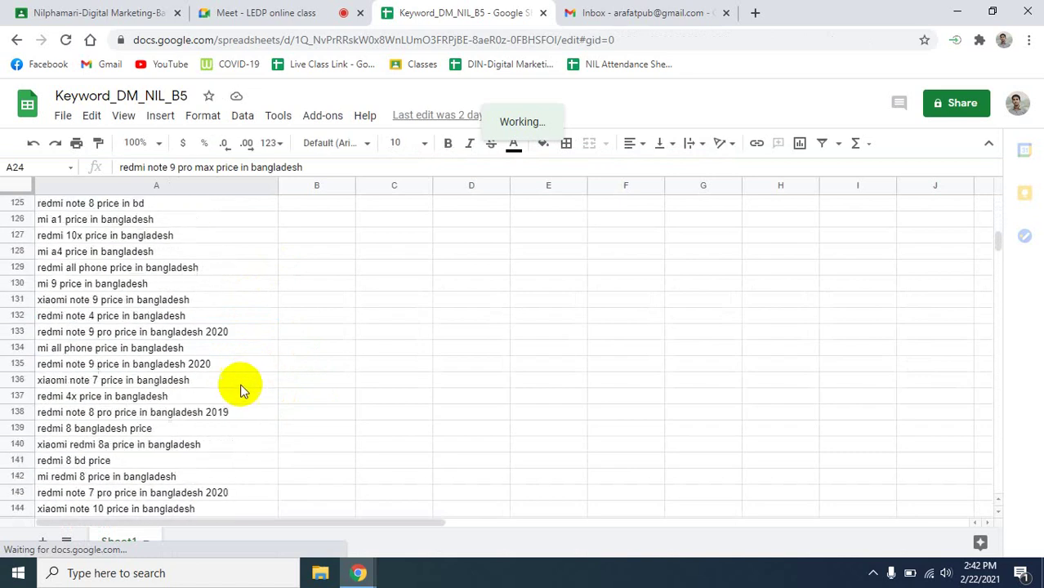
scroll(241, 386, "down", 20)
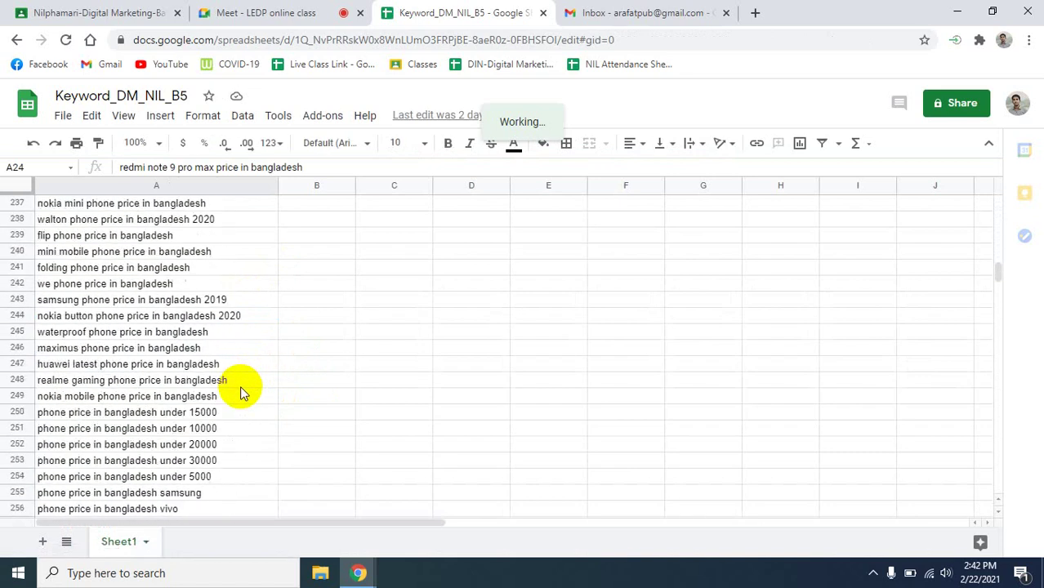
scroll(238, 384, "down", 20)
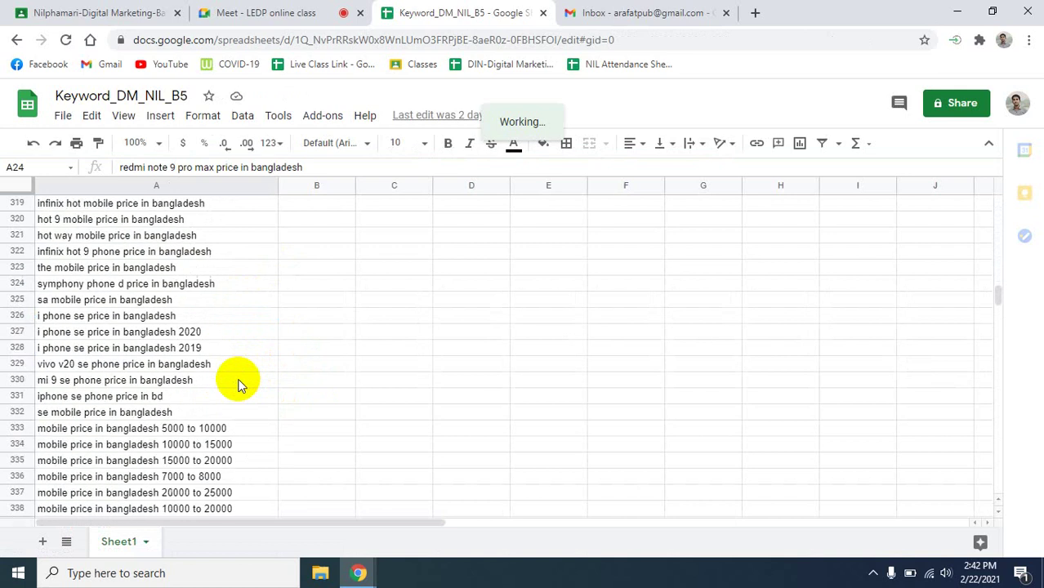
scroll(242, 383, "down", 20)
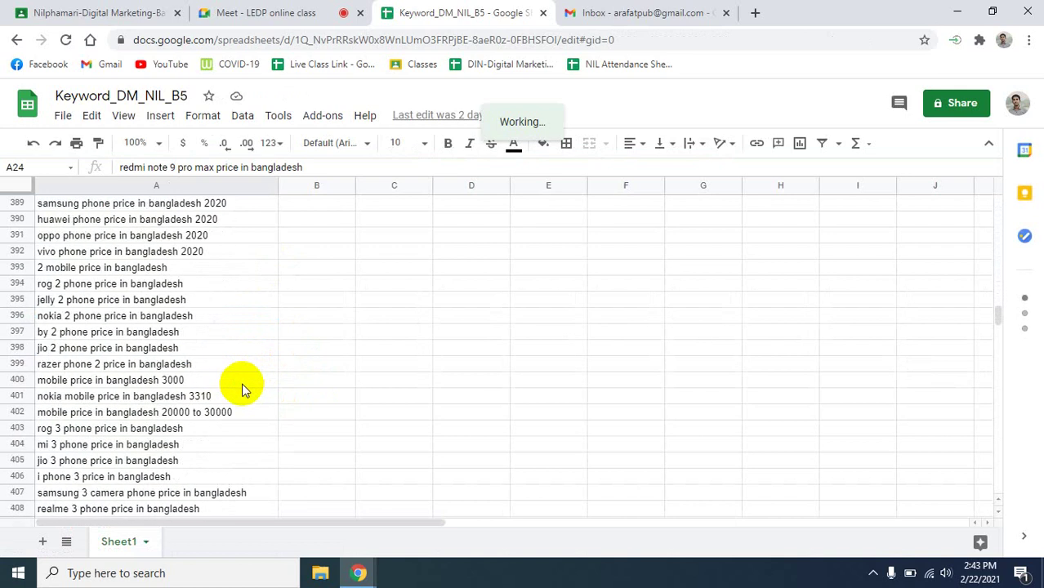
scroll(244, 385, "down", 4)
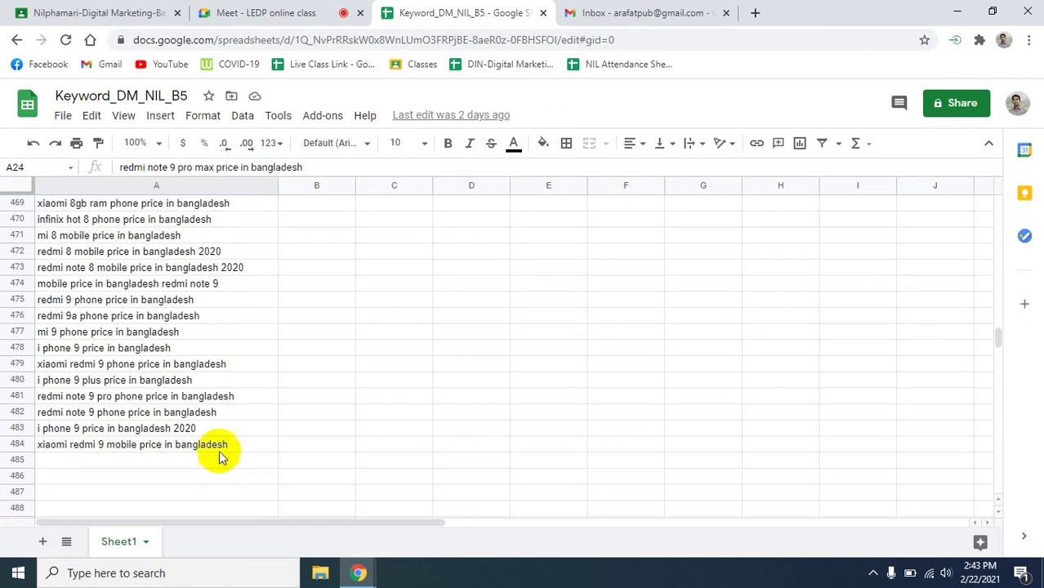
- Look back up through the collected keywords, from the end of column A to around row 68
scroll(282, 441, "up", 10)
scroll(279, 451, "up", 20)
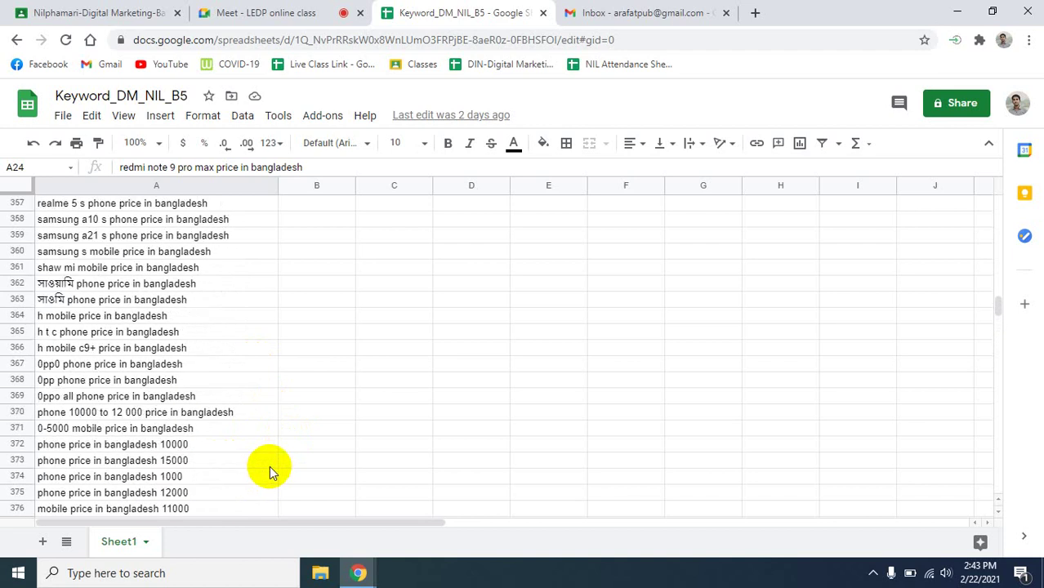
scroll(270, 472, "up", 4)
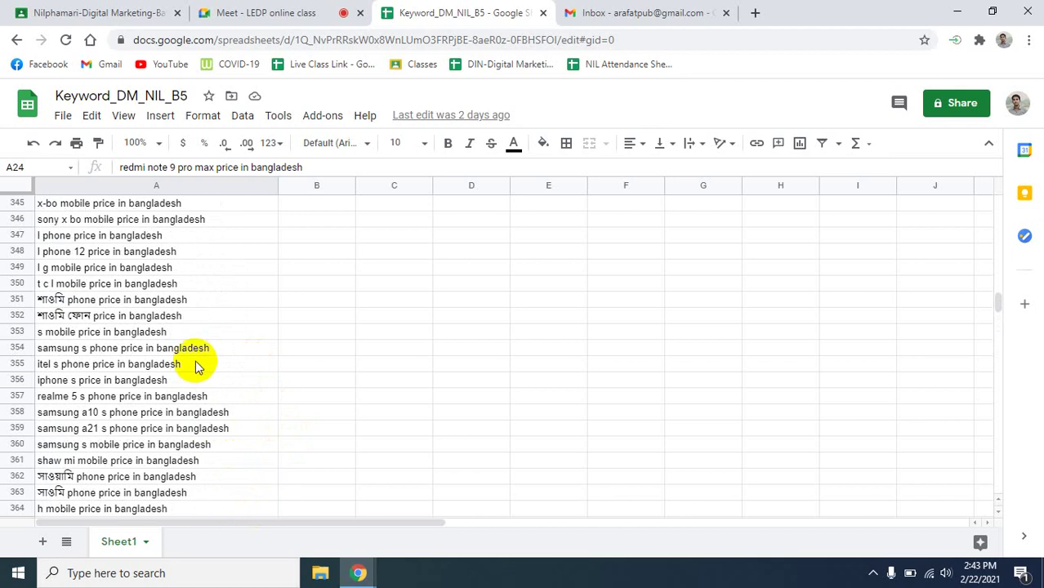
scroll(196, 367, "up", 5)
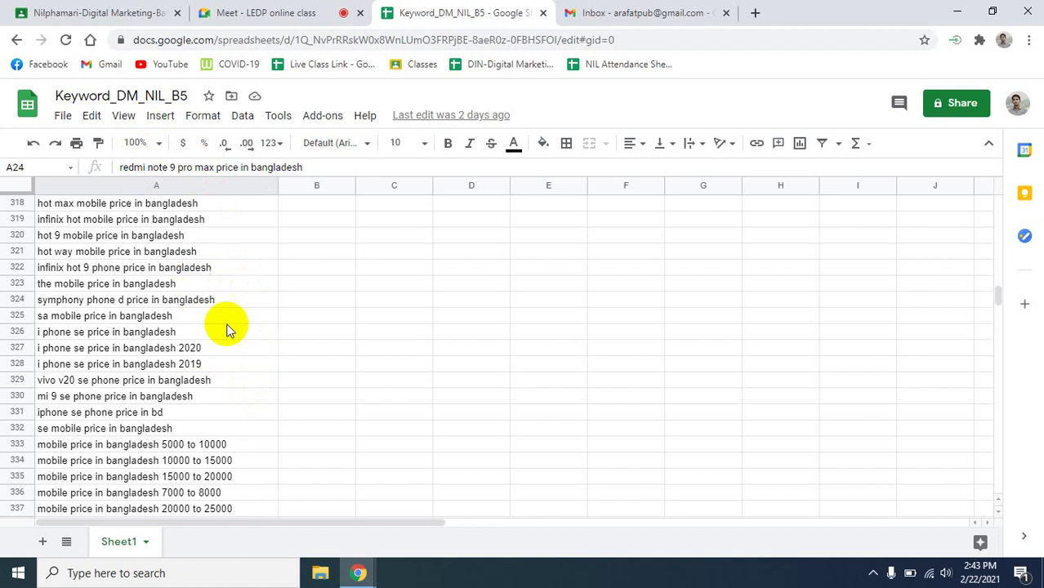
scroll(245, 340, "up", 8)
scroll(250, 339, "up", 15)
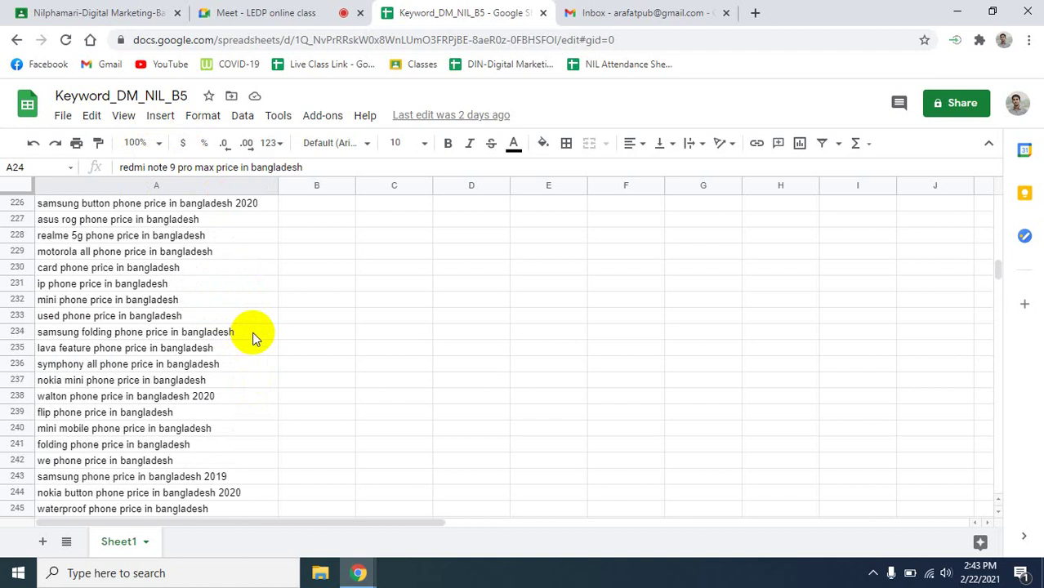
scroll(254, 368, "up", 3)
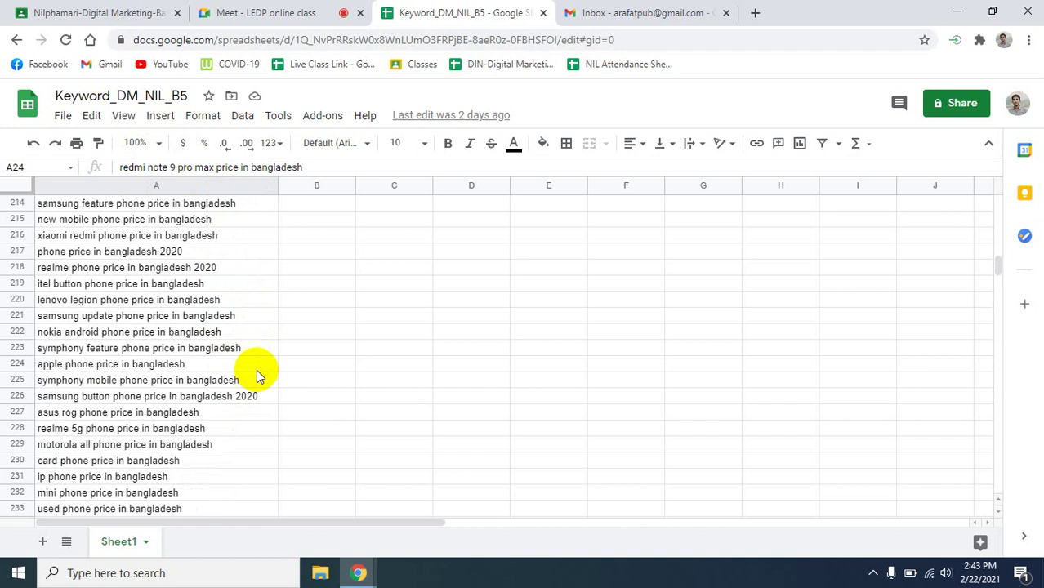
scroll(260, 378, "up", 10)
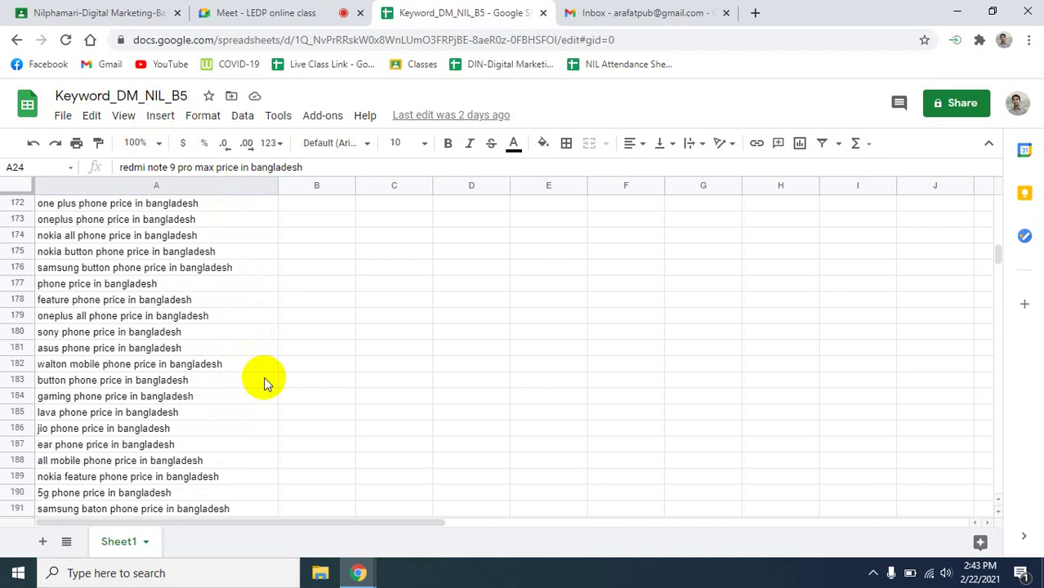
scroll(264, 380, "up", 14)
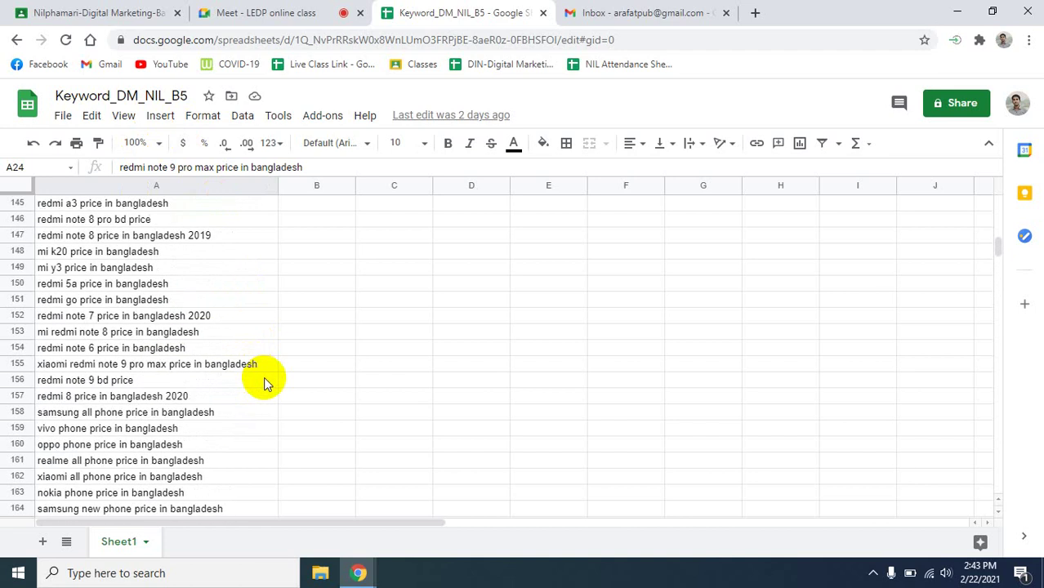
scroll(264, 382, "up", 3)
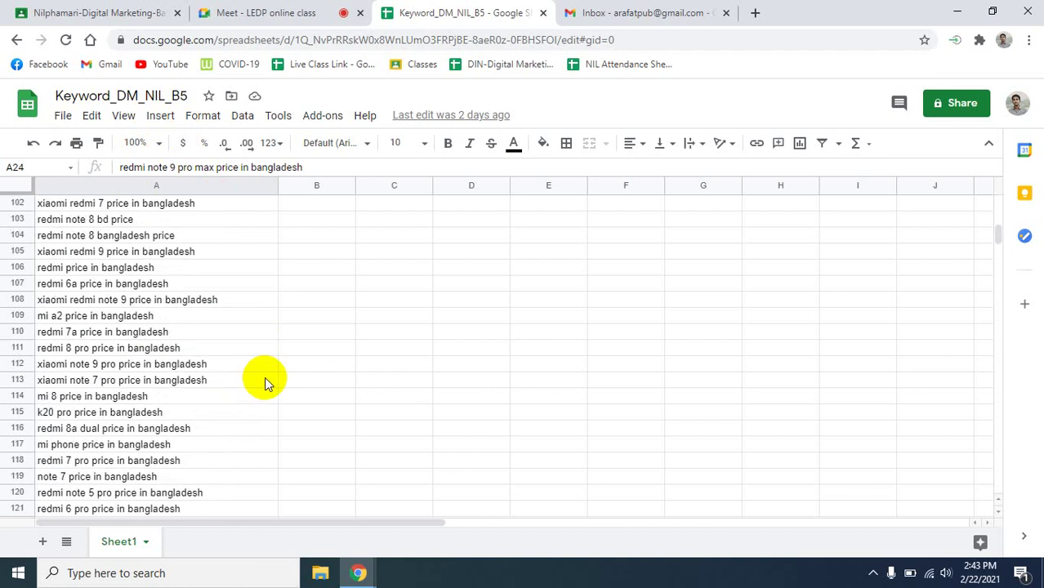
scroll(264, 377, "up", 10)
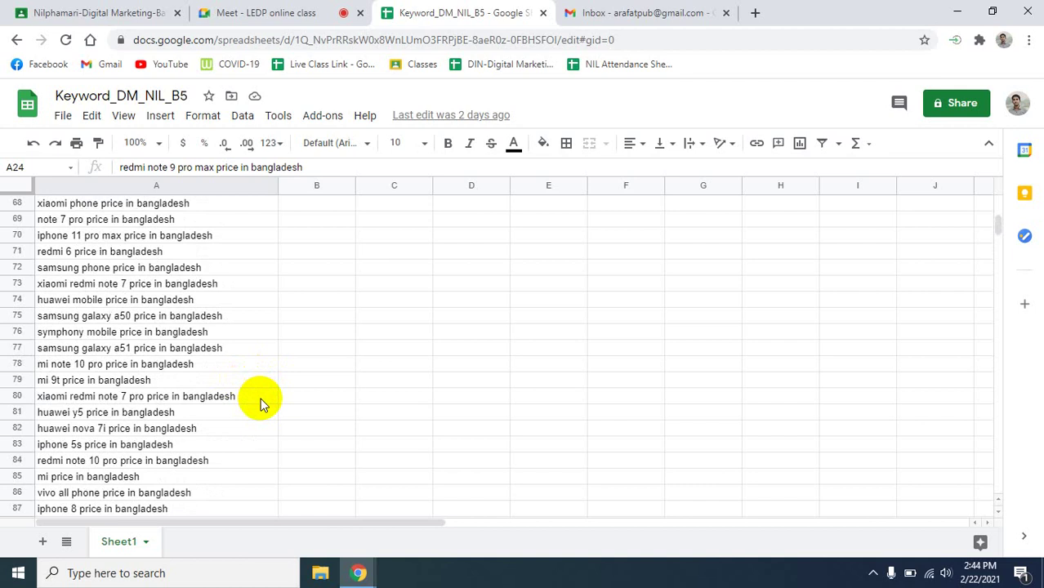
- Check the LEDP online class meeting, and return to the first rows of the Keyword_DM_NIL_B5 keyword list
left_click(233, 12)
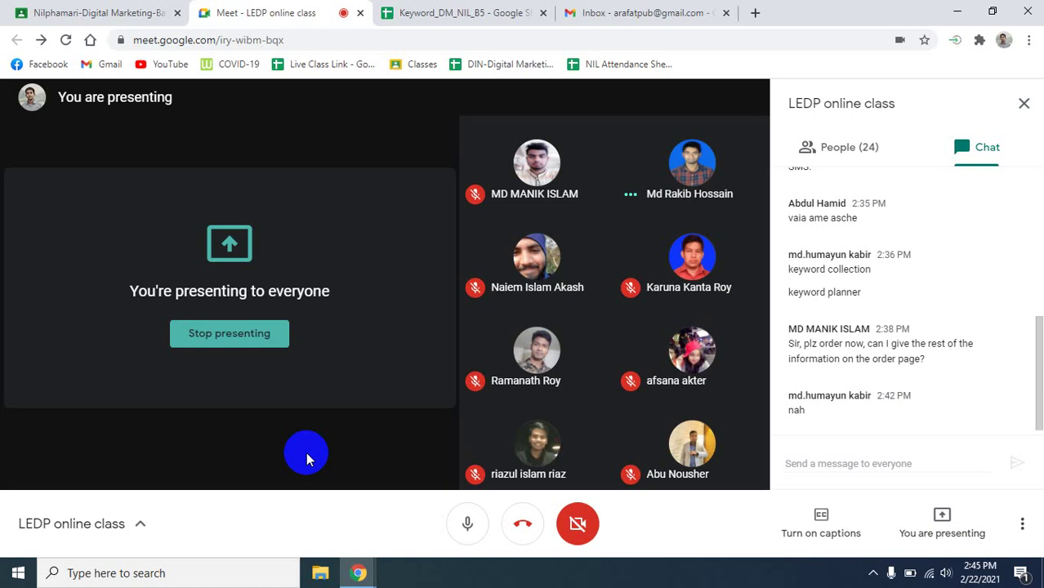
mouse_move(480, 377)
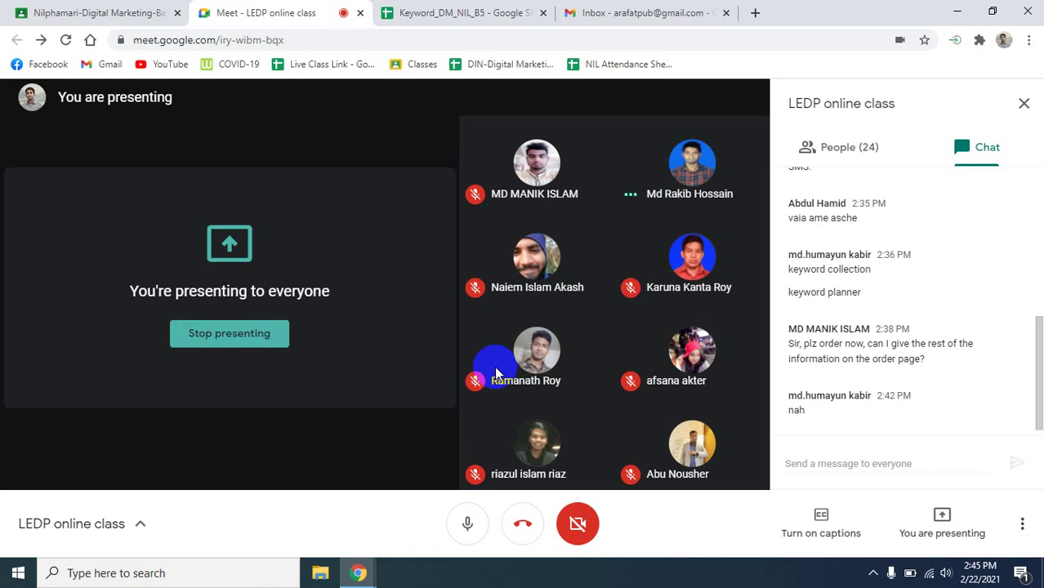
left_click(617, 12)
left_click(458, 12)
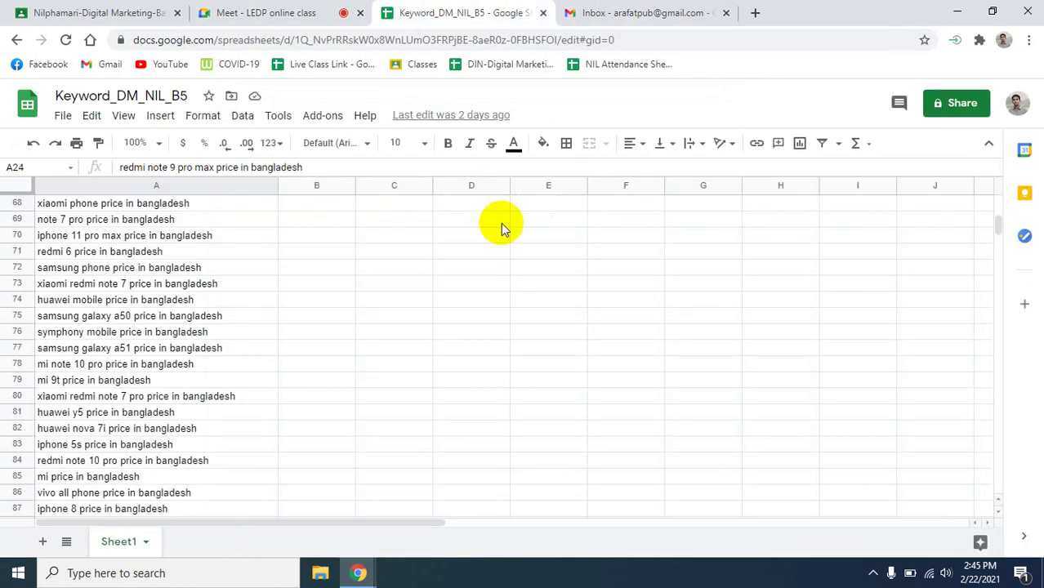
scroll(337, 340, "up", 15)
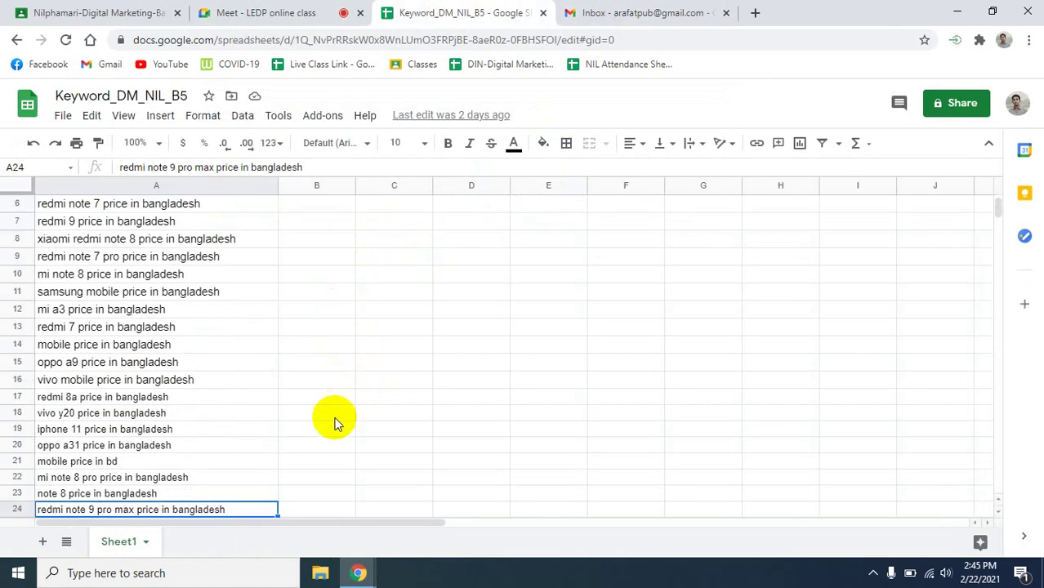
scroll(331, 421, "up", 2)
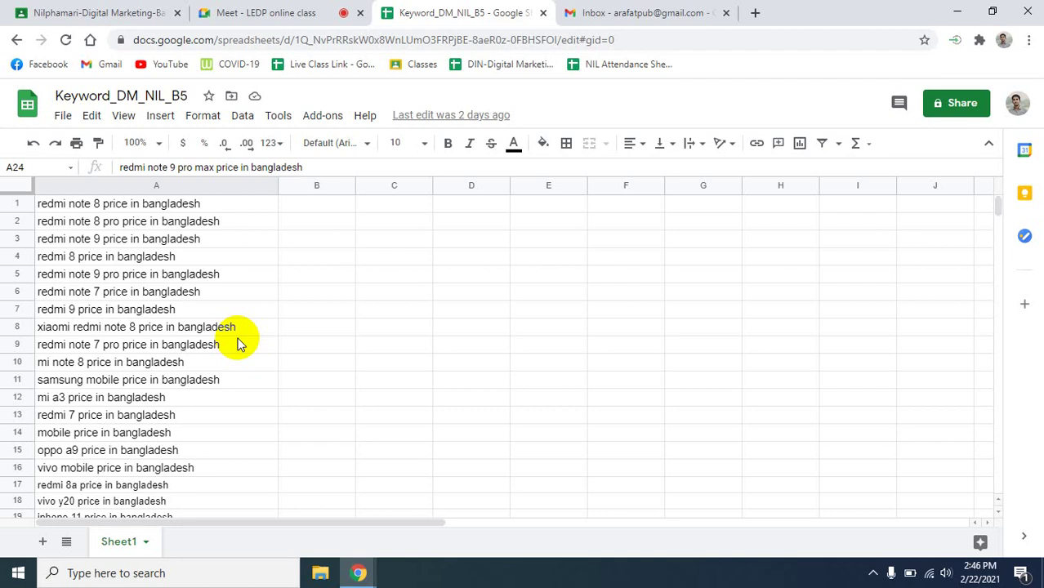
- Search Google for "google keyword planner" in a new tab and sign in to Keyword Planner through its Google Ads page
left_click(641, 13)
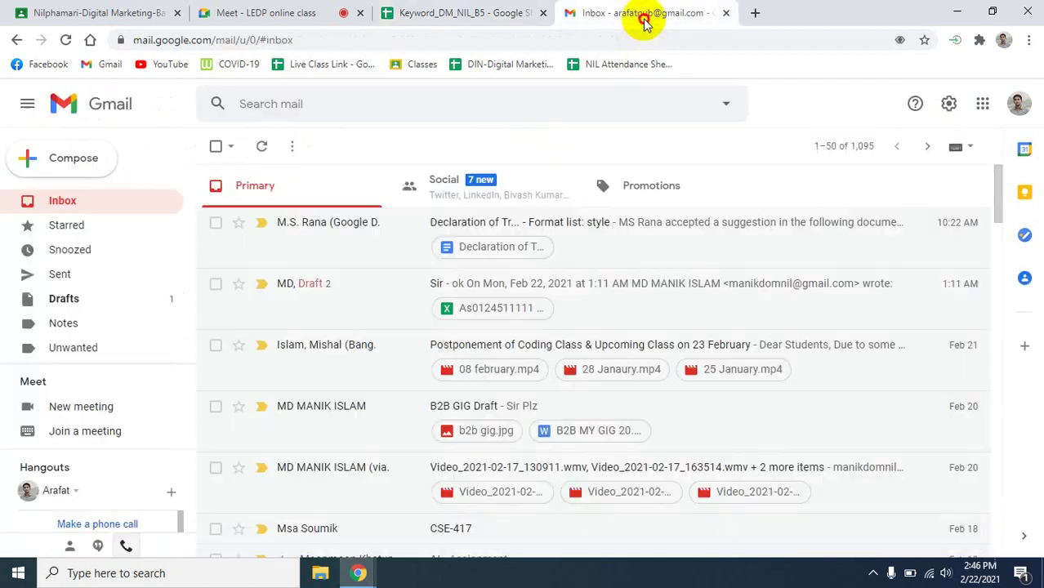
left_click(350, 38)
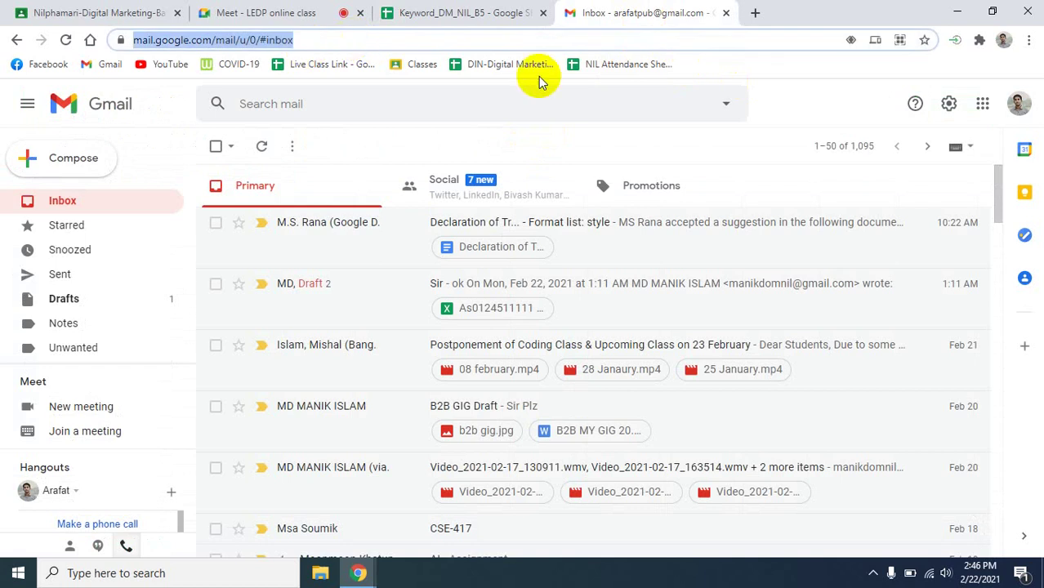
left_click(755, 13)
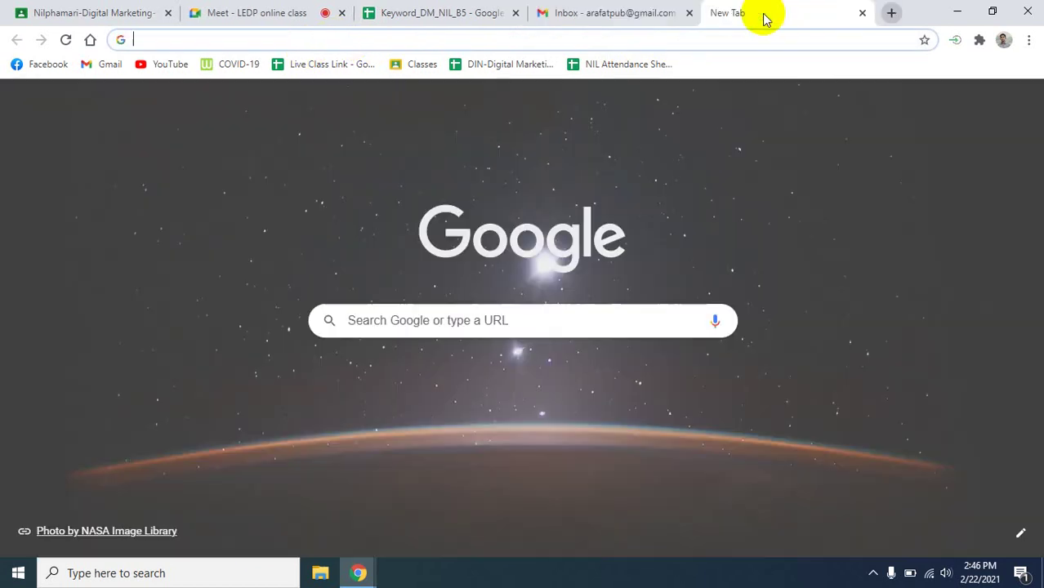
type("google keyword planner")
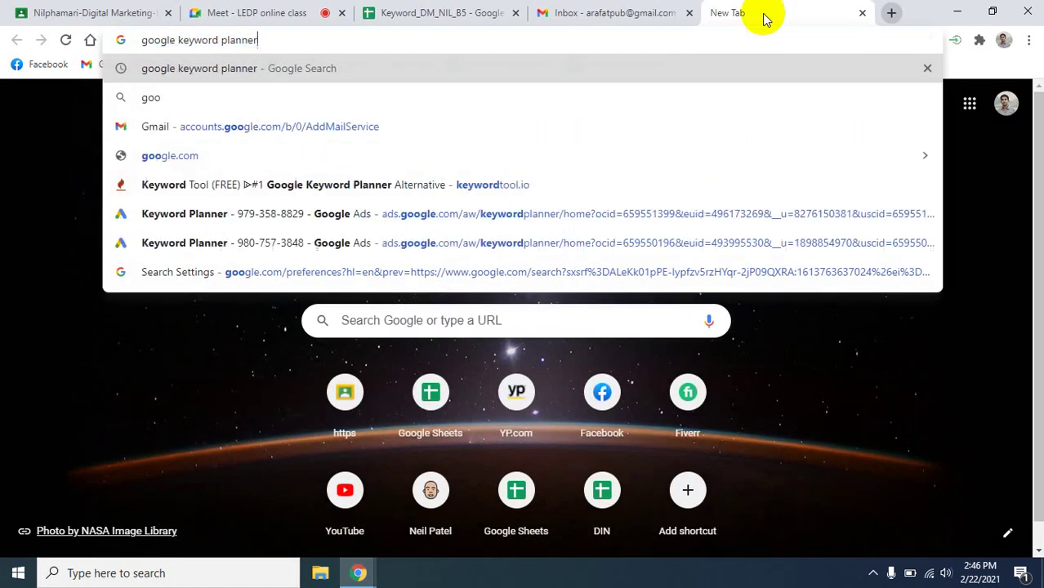
key("Return")
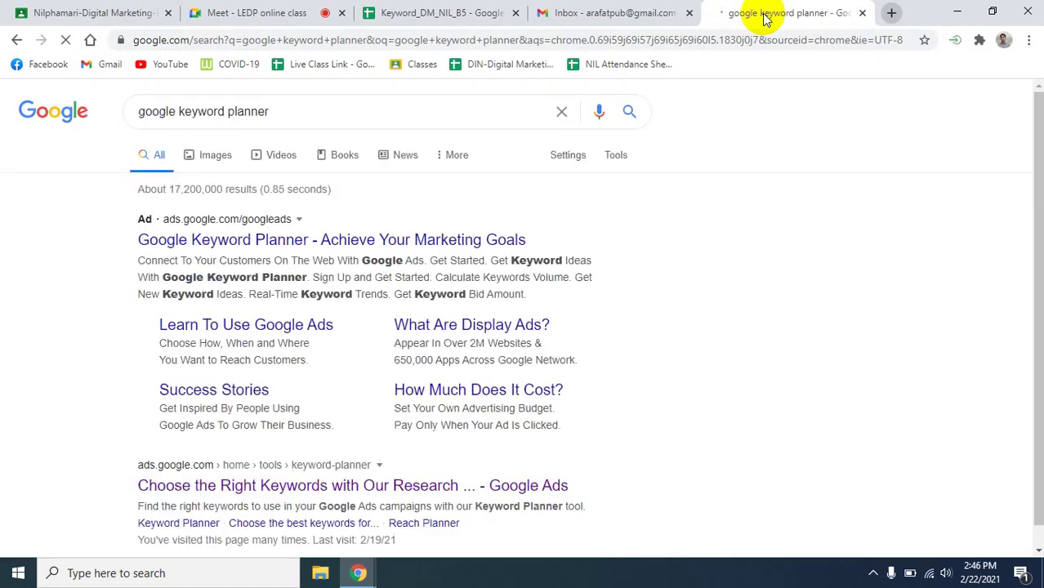
left_click(219, 485)
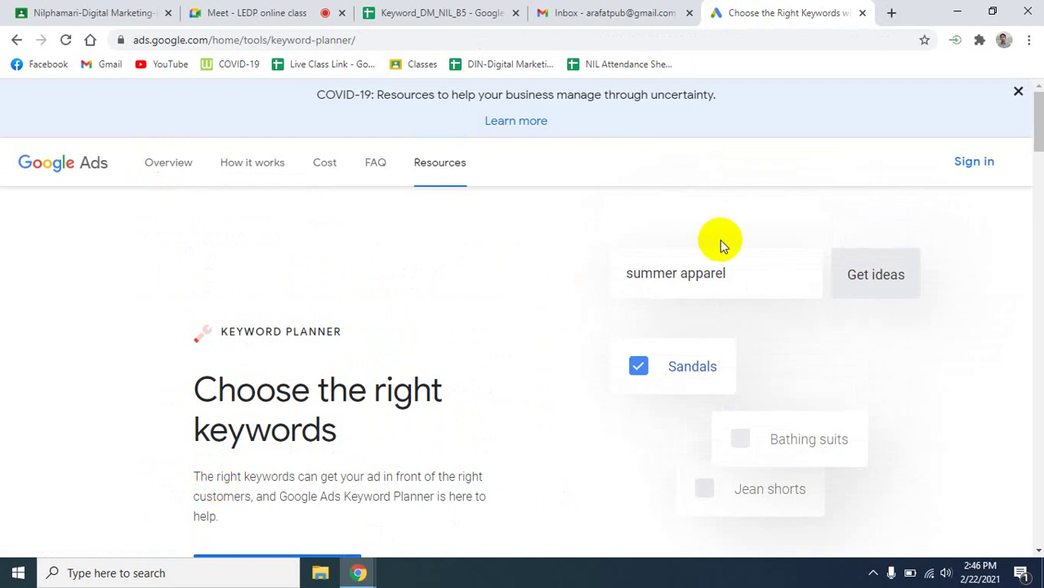
left_click(985, 162)
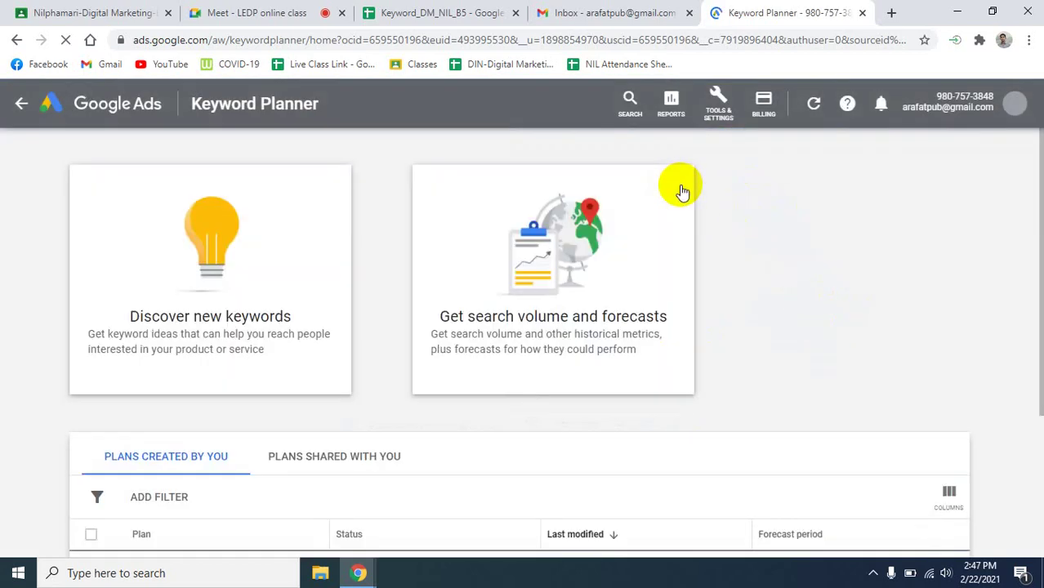
- Discover new keywords in Keyword Planner for "phone price in Bangladesh", keeping English and Bangladesh as language and location
left_click(191, 311)
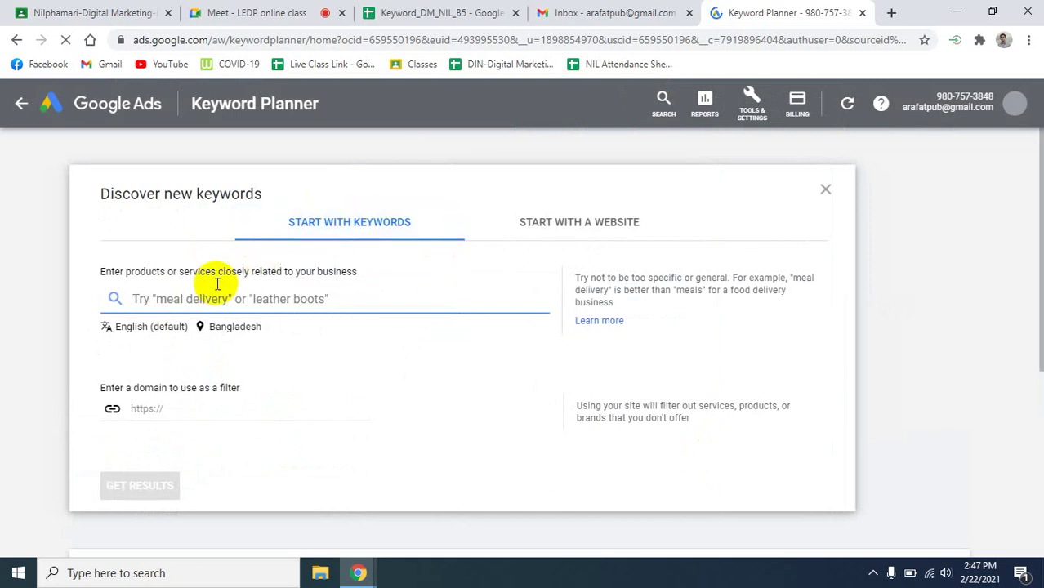
left_click(193, 300)
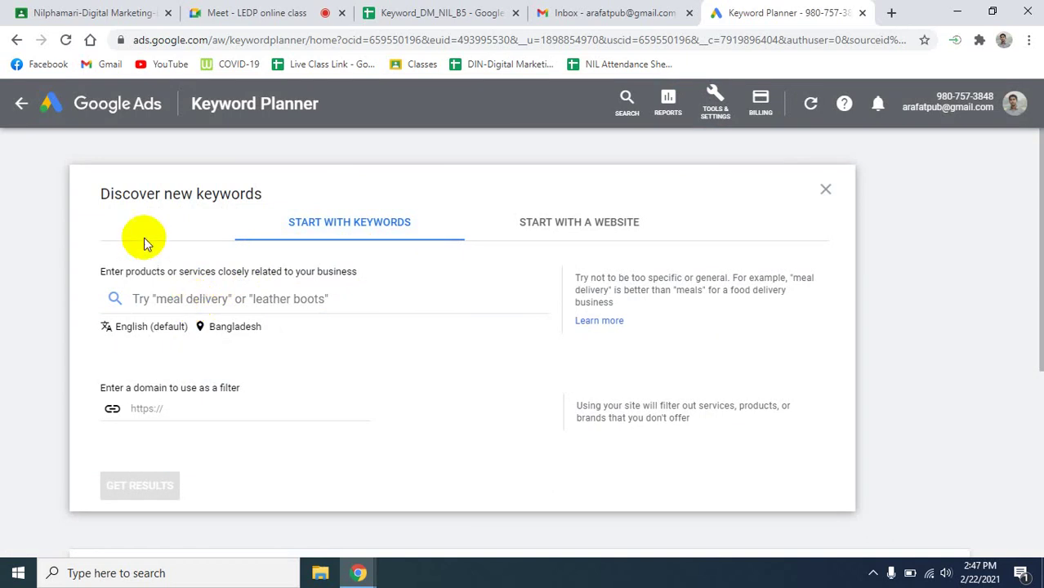
left_click(212, 299)
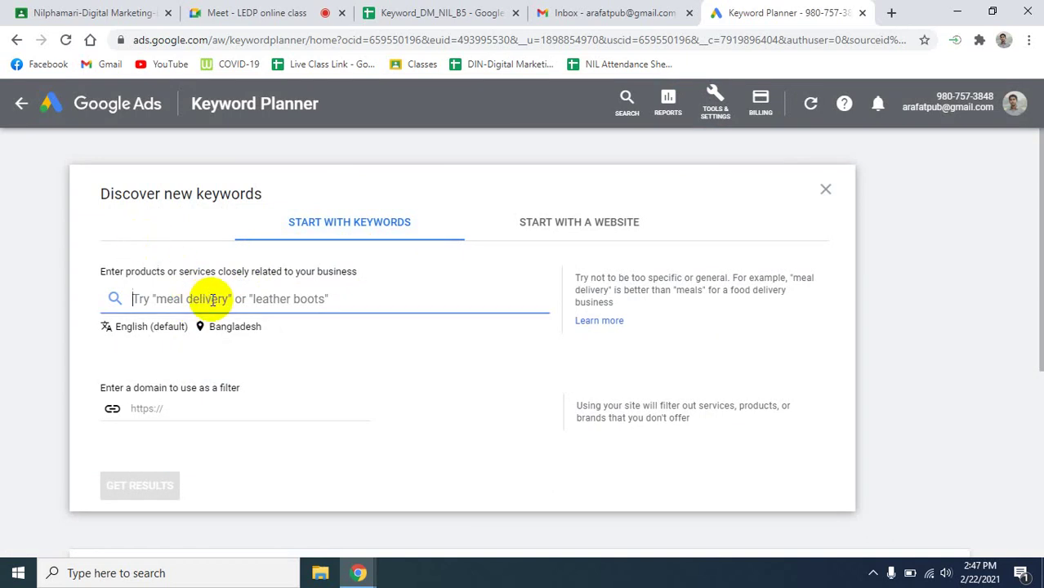
type("phone p")
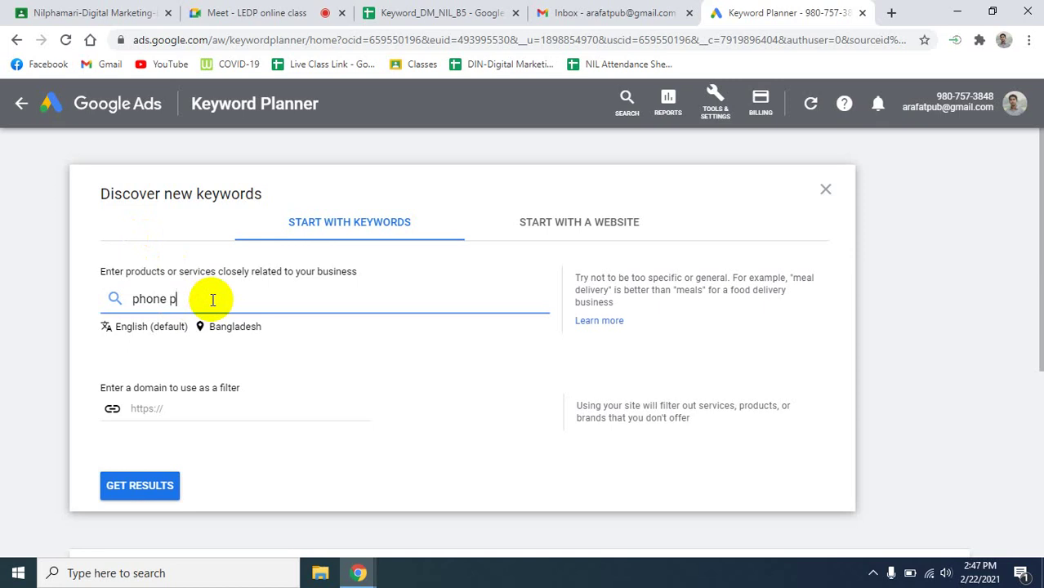
type("rice in Bangladesh")
left_click(127, 490)
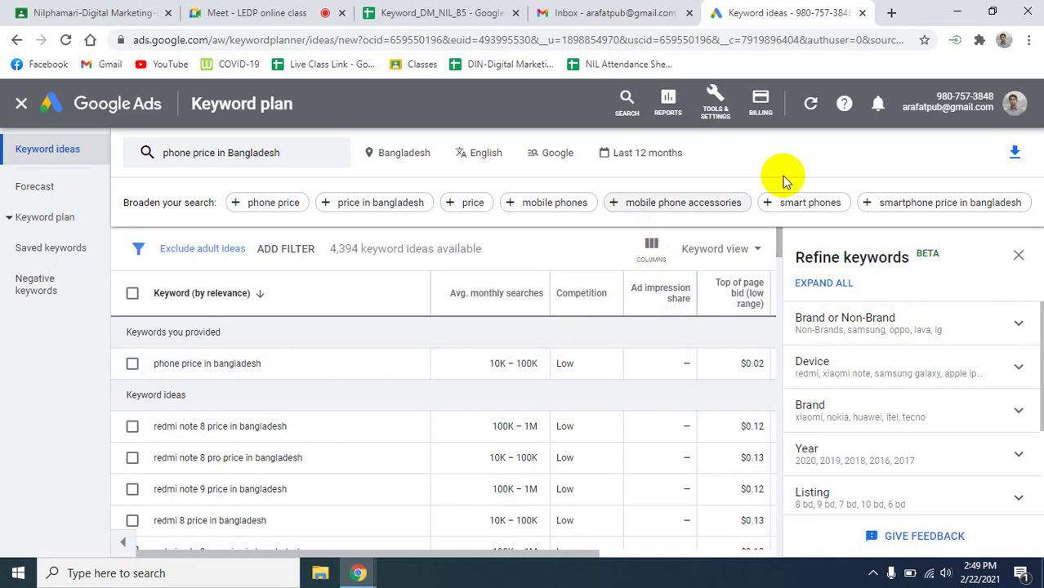
- Download the keyword ideas to Google Sheets as "Keyword Stats 2021-02-22 at 14_49_07" in My Drive and open the sheet
left_click(1013, 155)
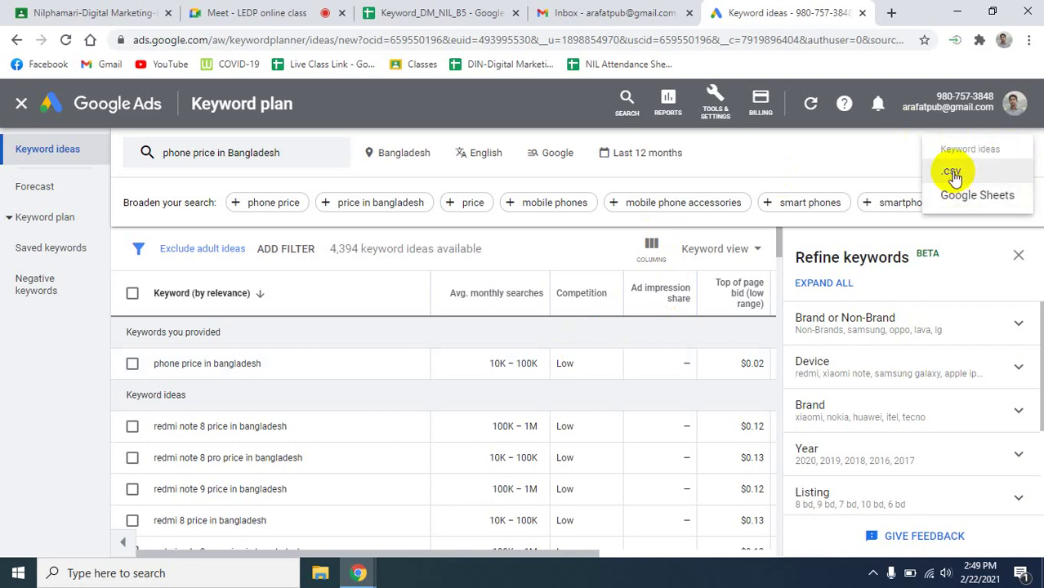
left_click(994, 199)
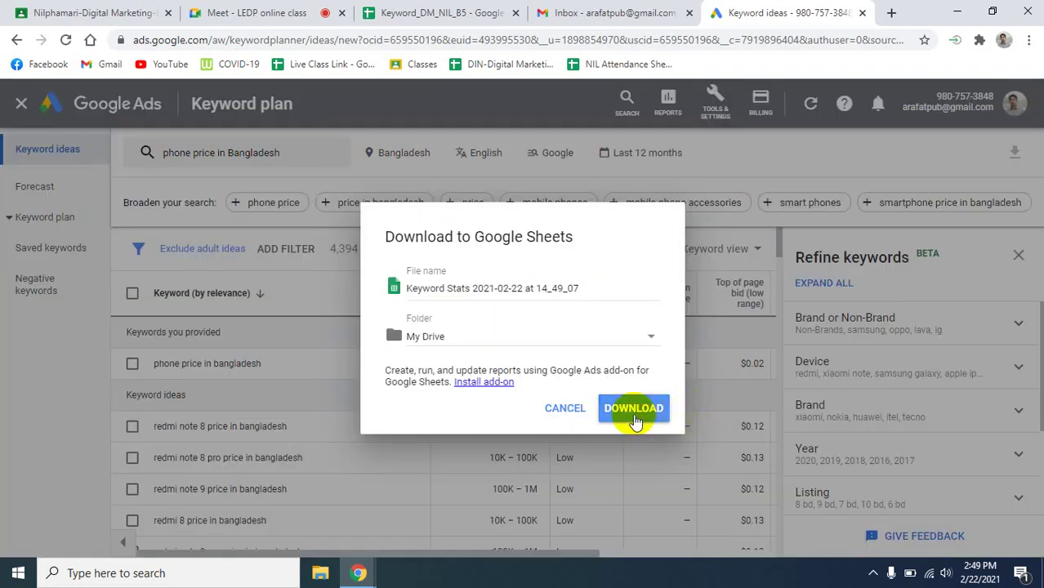
left_click(631, 413)
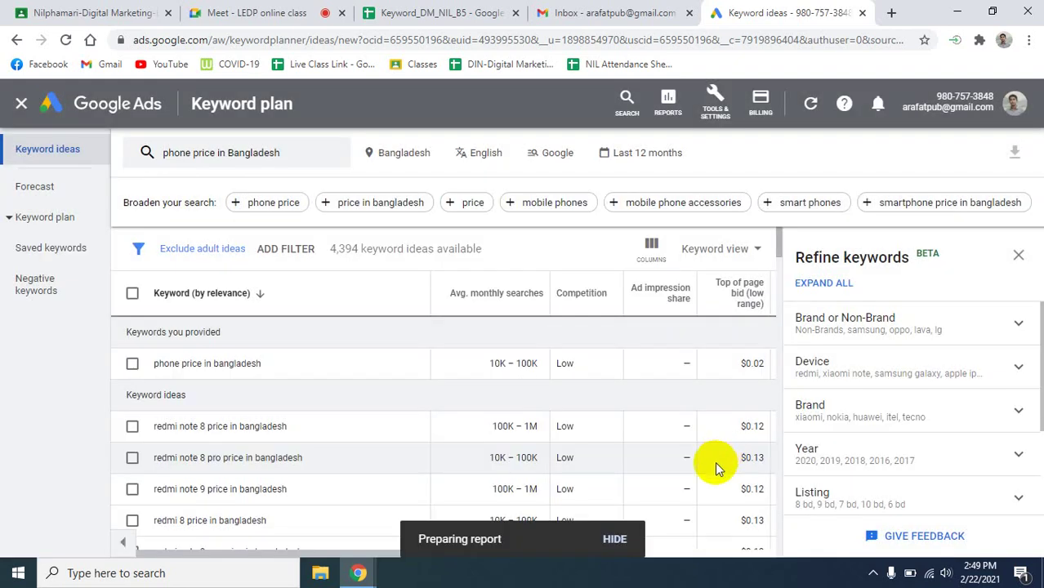
left_click(555, 534)
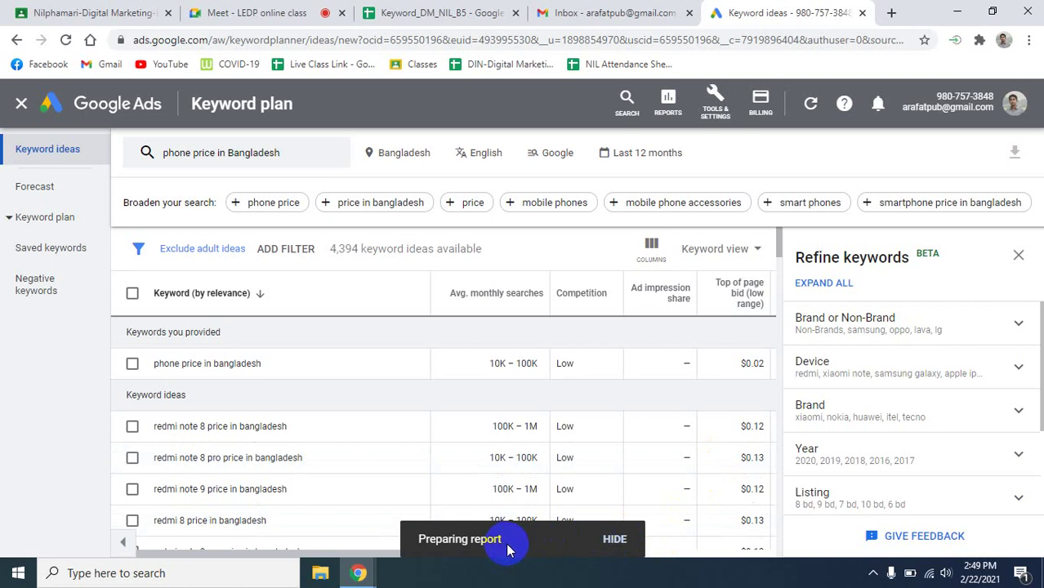
left_click(393, 14)
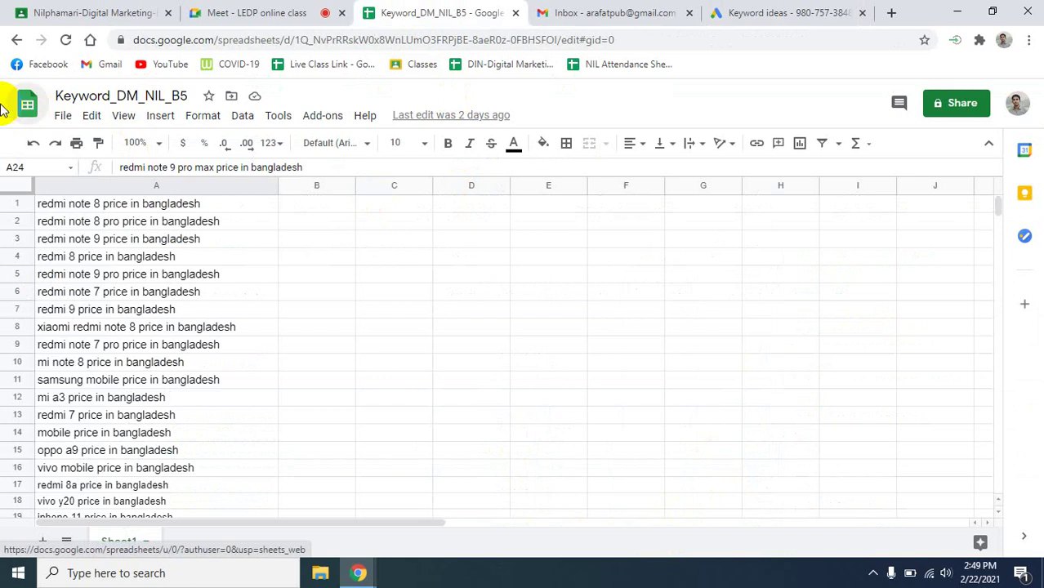
left_click(611, 10)
left_click(760, 9)
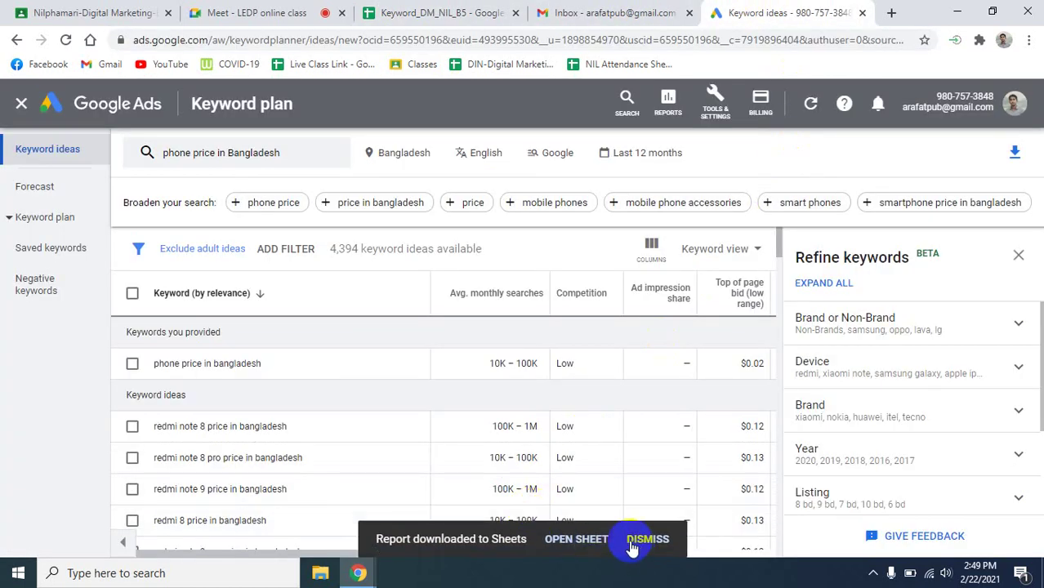
left_click(576, 543)
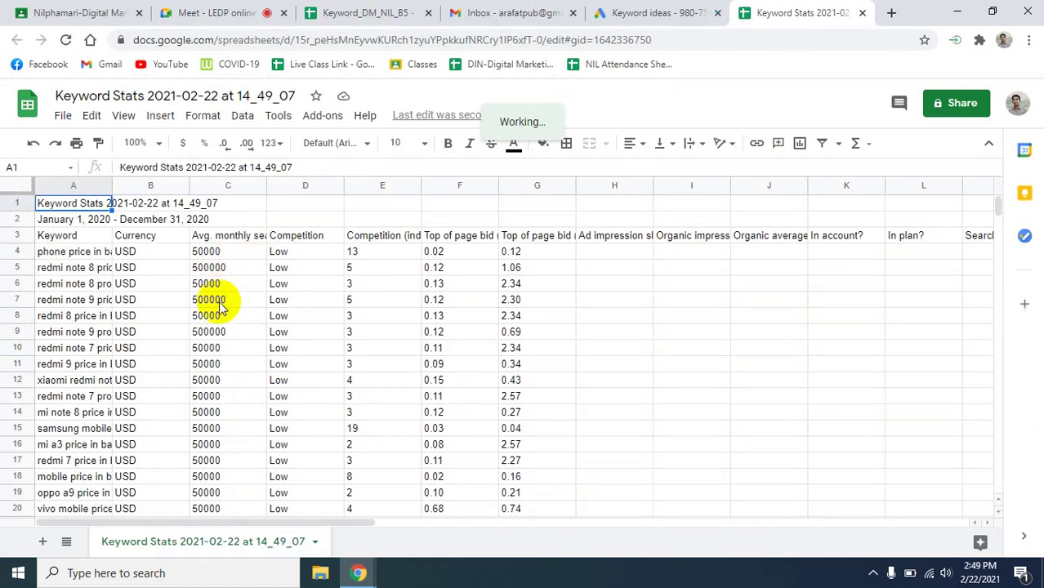
- Review the exported keyword statistics, including search volume, competition and bid columns, and return to the keyword ideas in Keyword Planner
scroll(228, 412, "down", 15)
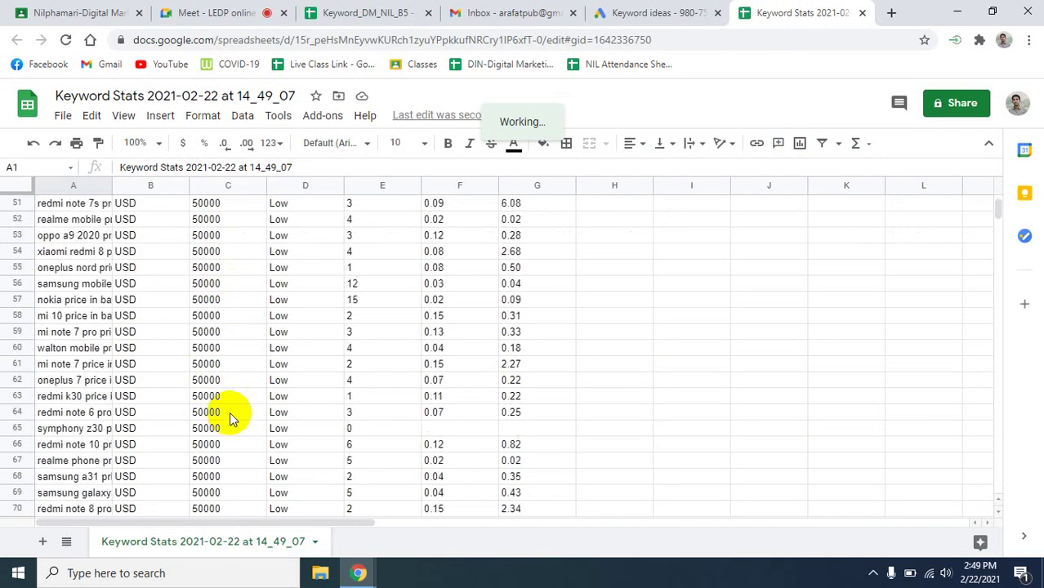
scroll(231, 412, "down", 20)
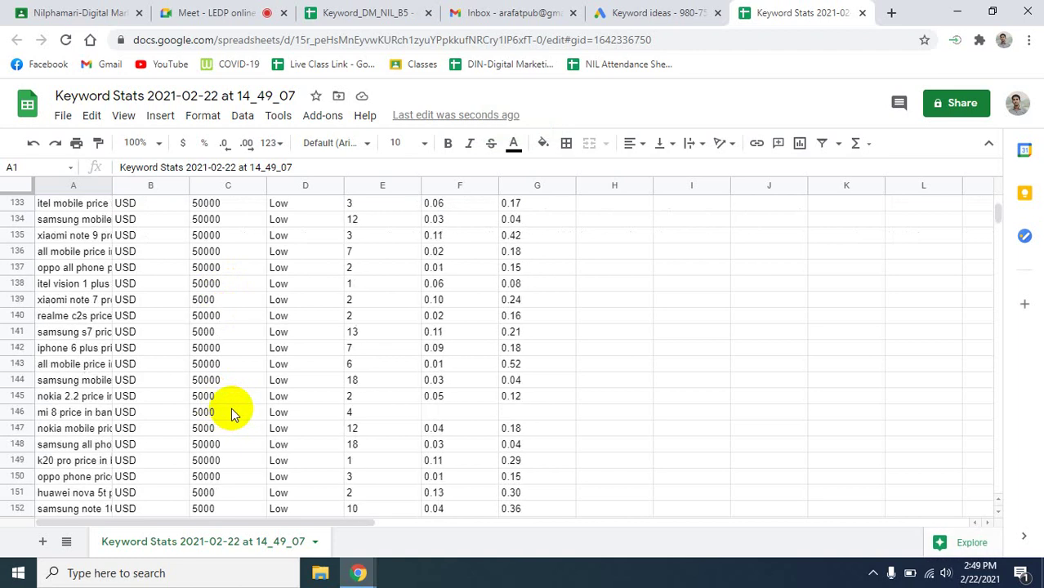
scroll(231, 412, "down", 11)
scroll(229, 413, "up", 16)
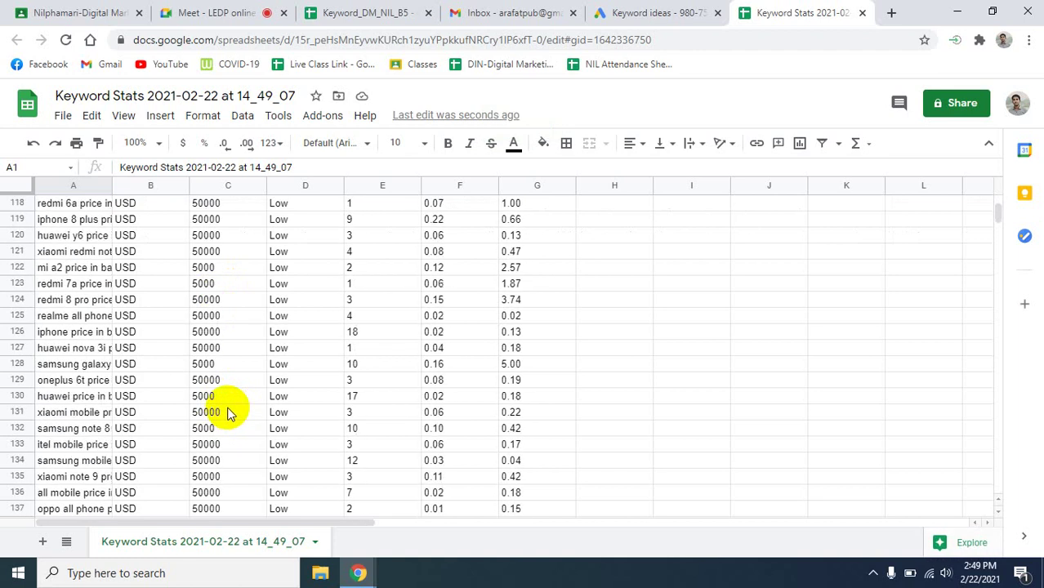
scroll(228, 412, "up", 20)
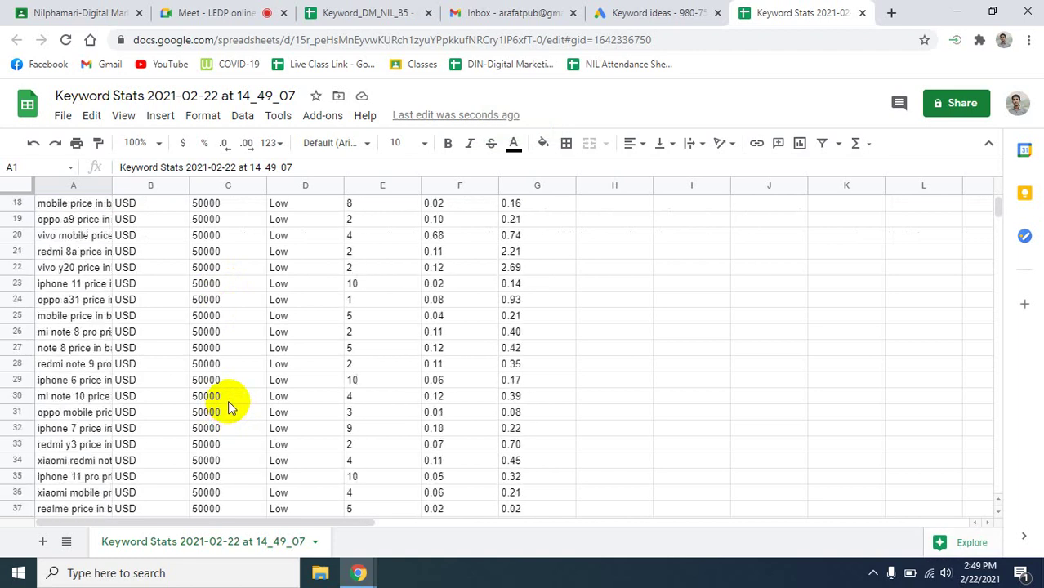
scroll(228, 400, "up", 6)
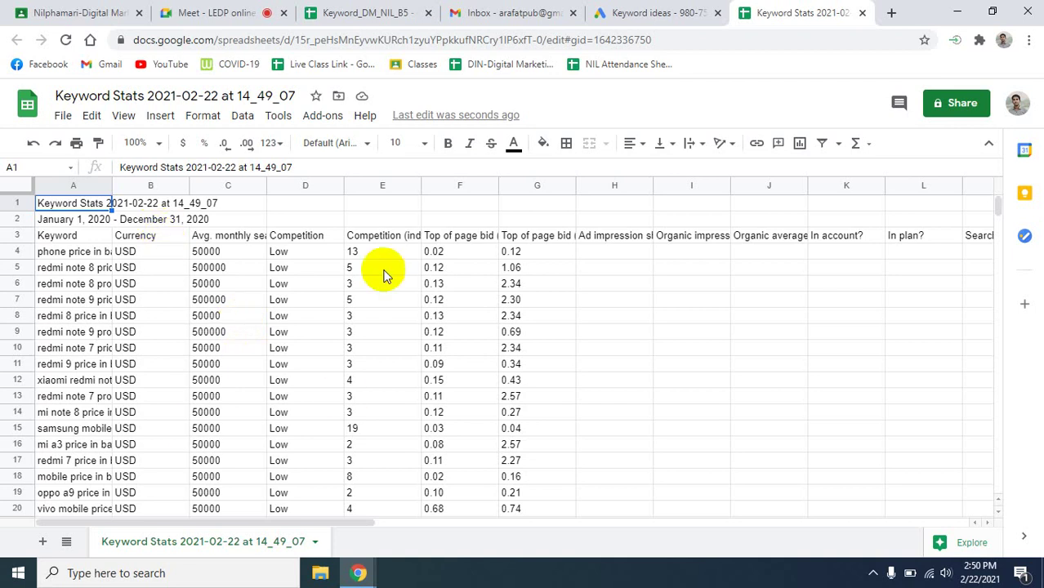
scroll(261, 400, "down", 10)
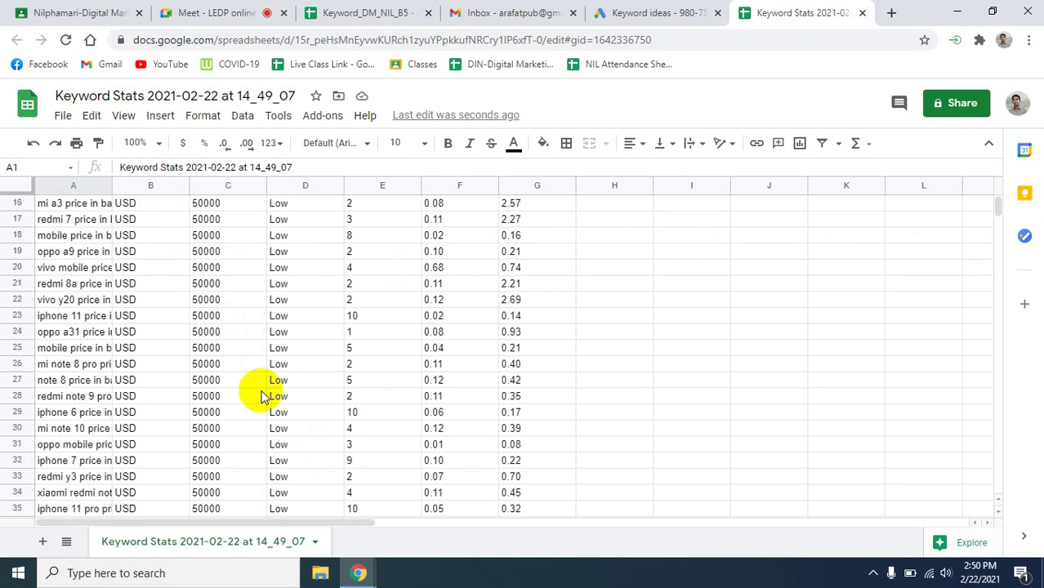
scroll(256, 412, "up", 10)
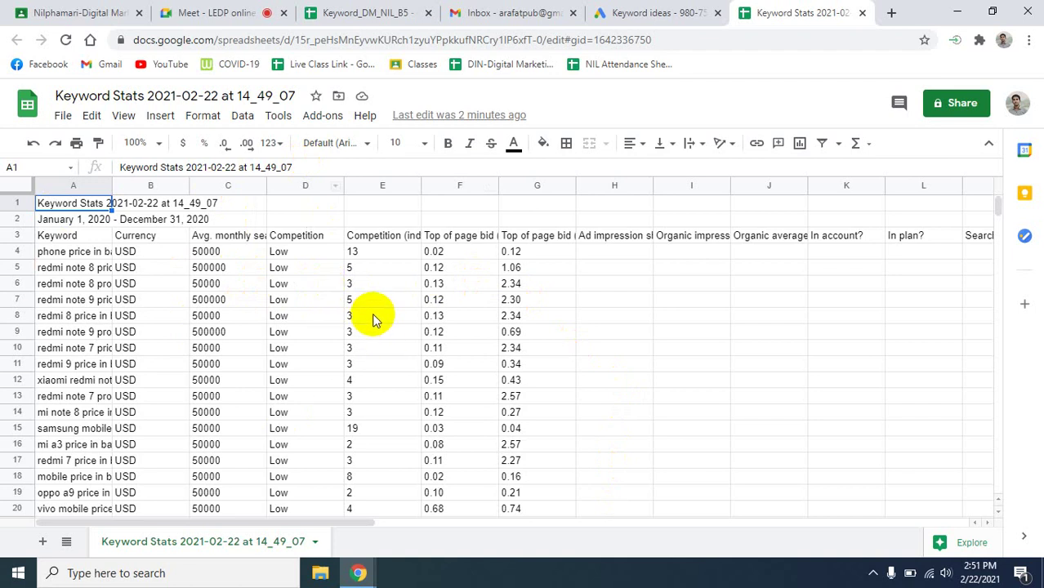
left_click(693, 15)
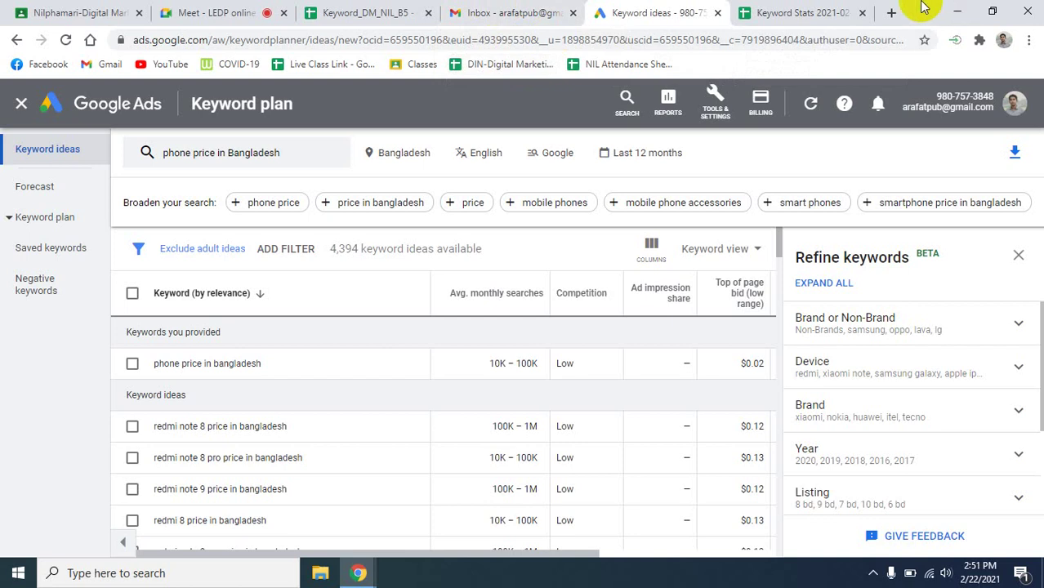
- Search Google for "keyword lookup" in a new tab
left_click(891, 12)
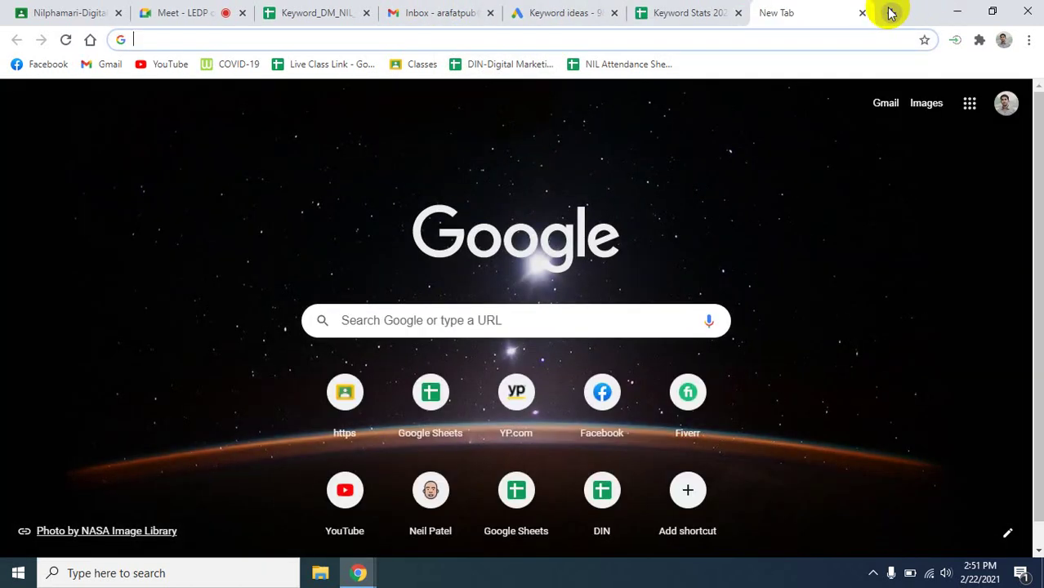
type("ke")
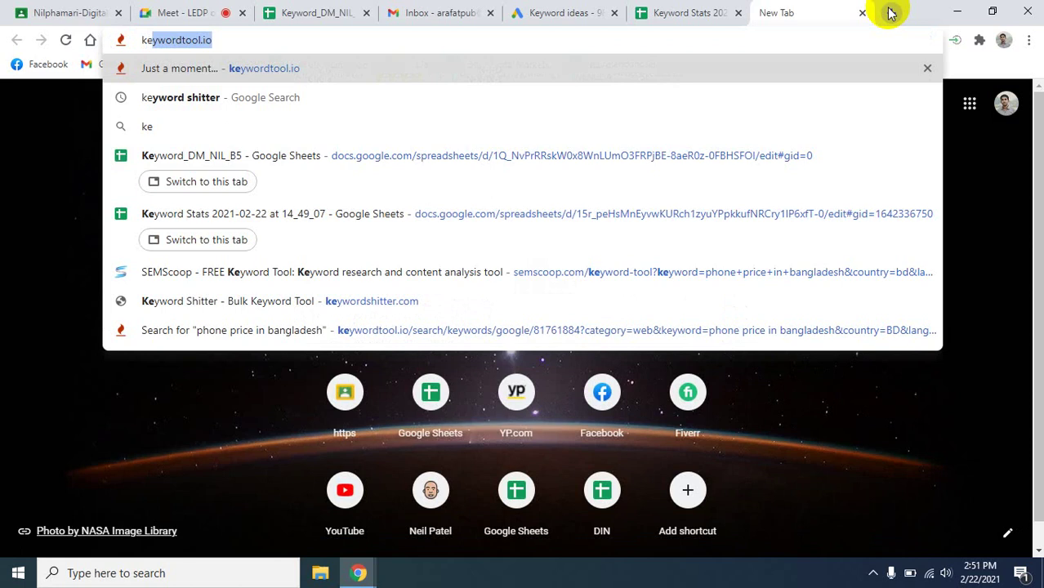
type("yw")
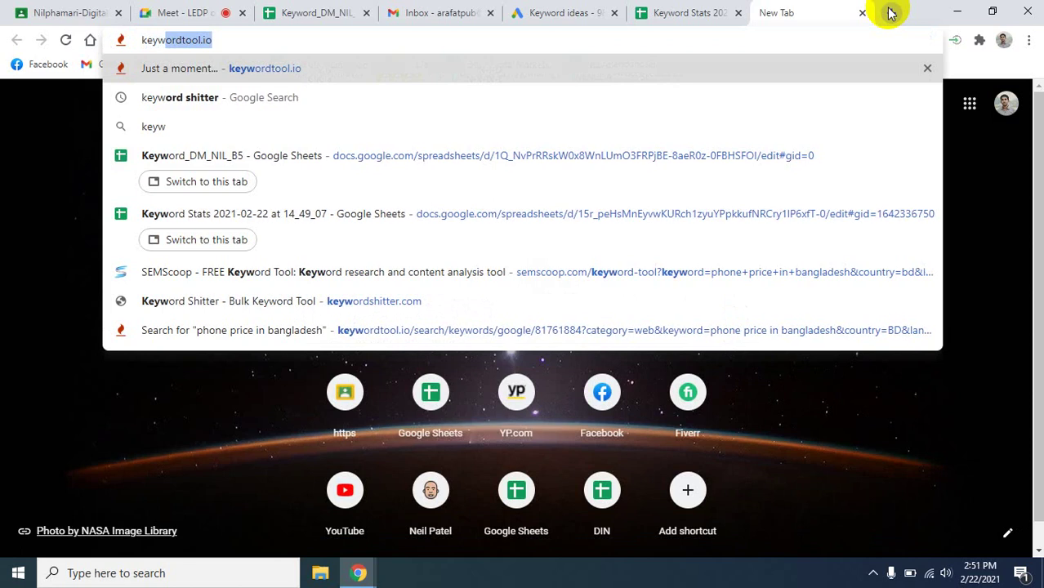
type("ord l")
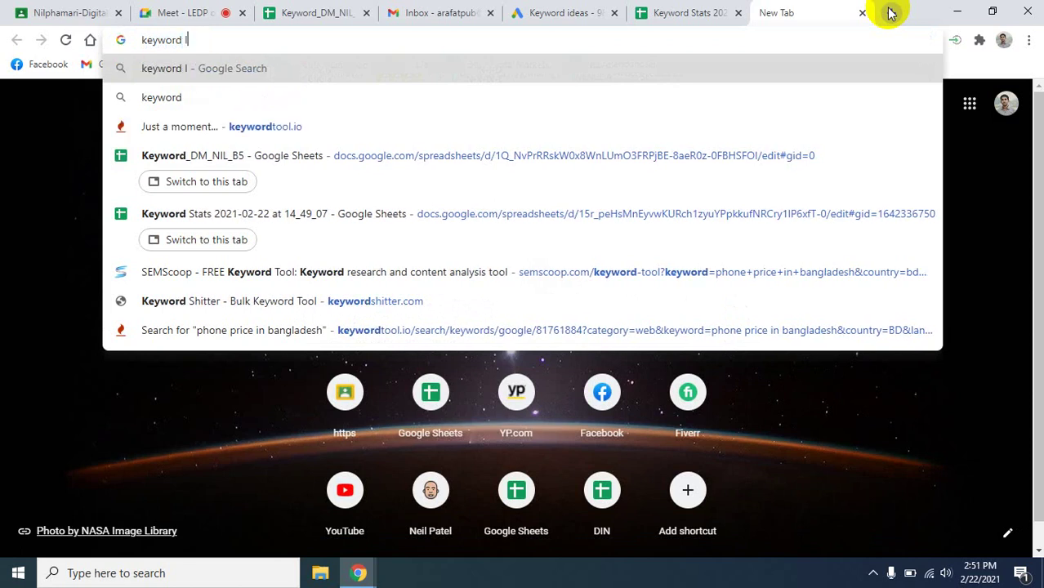
type("ookup")
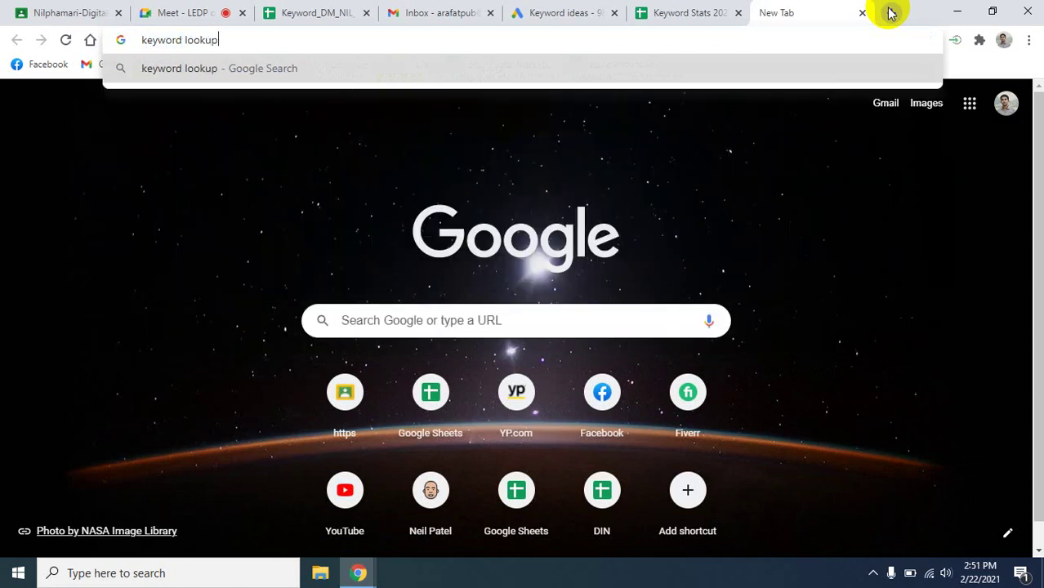
key("Return")
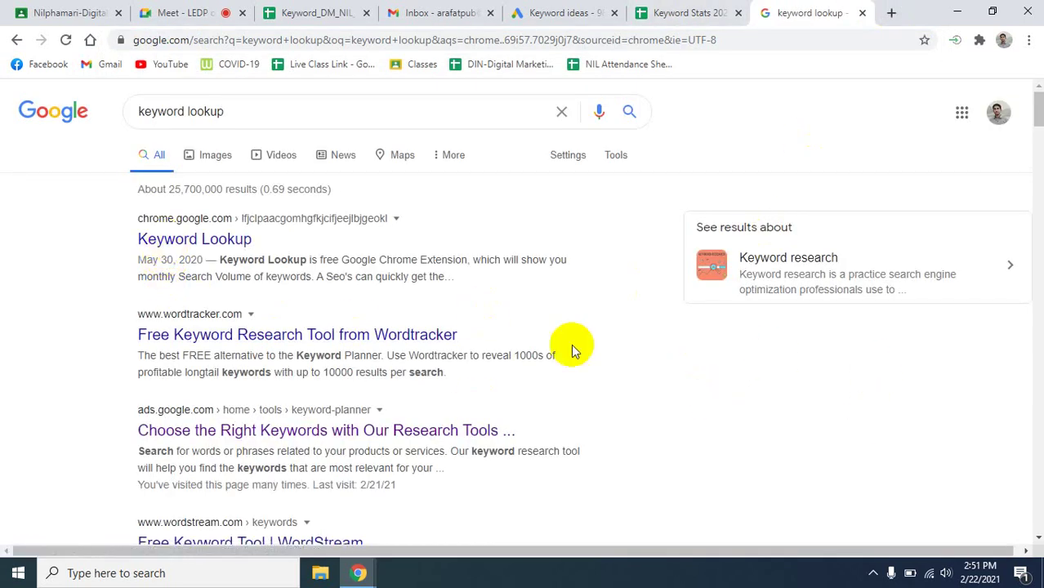
- Search Google for "keyword surfer" and add the Keyword Surfer extension to Chrome from its Chrome Web Store page
left_click_drag(226, 111, 186, 108)
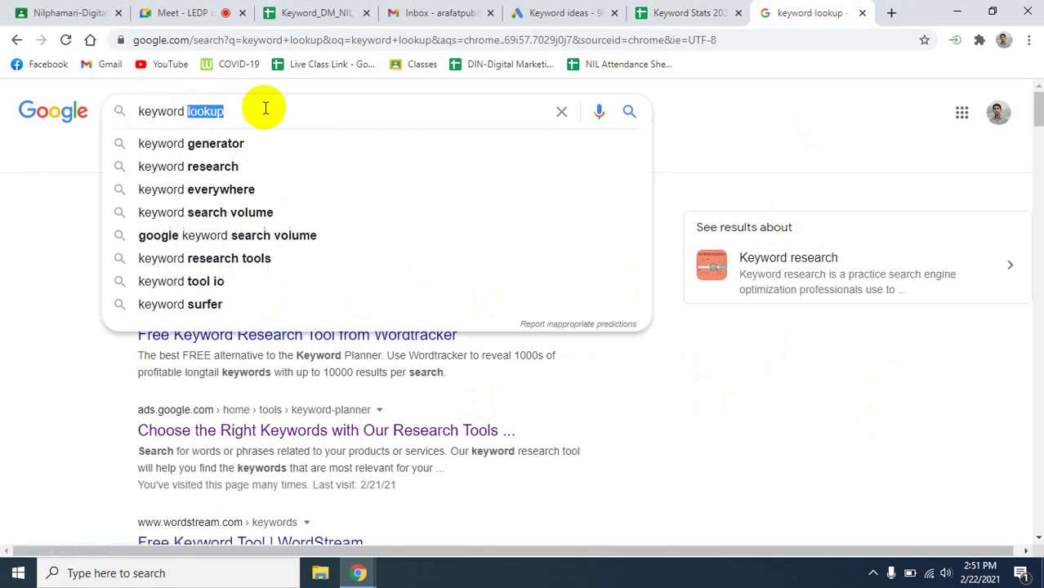
type("surfer")
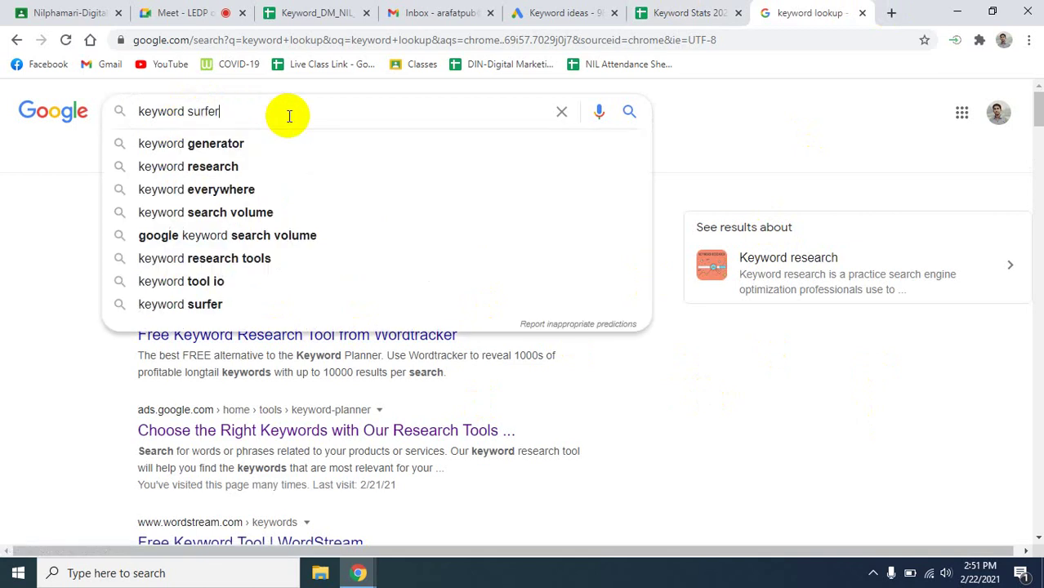
key("Return")
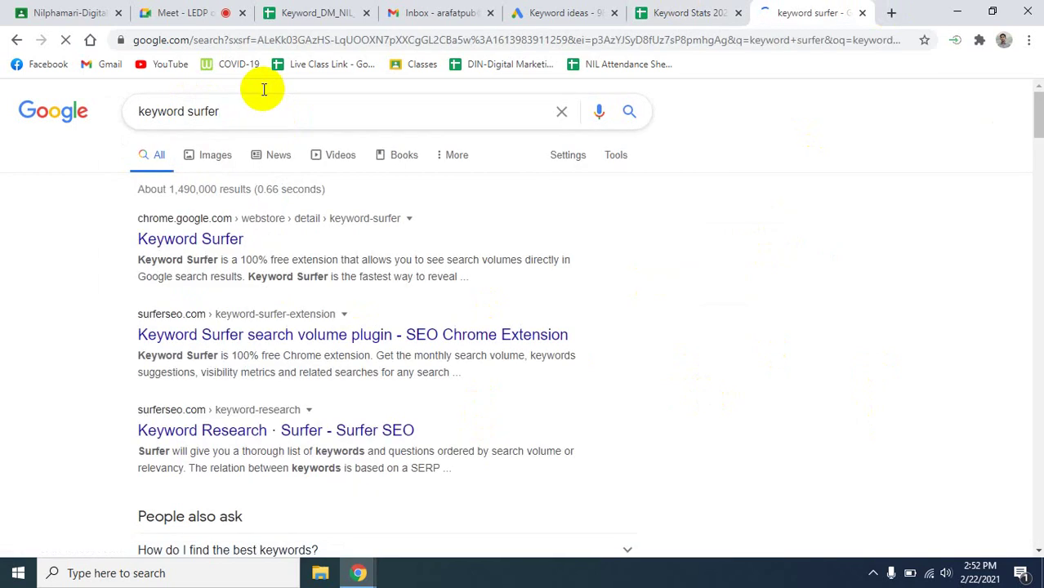
left_click(197, 244)
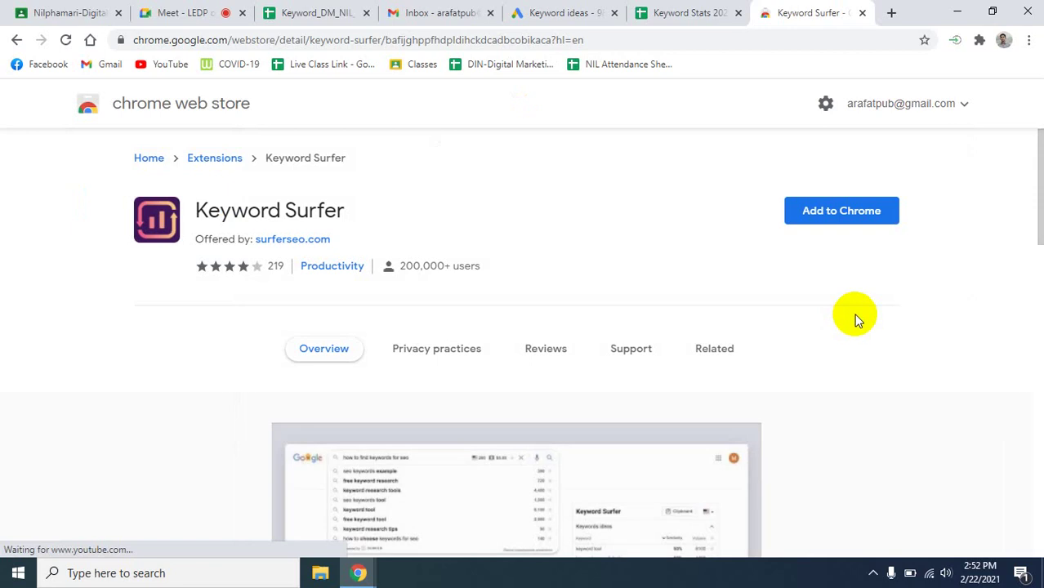
left_click(833, 225)
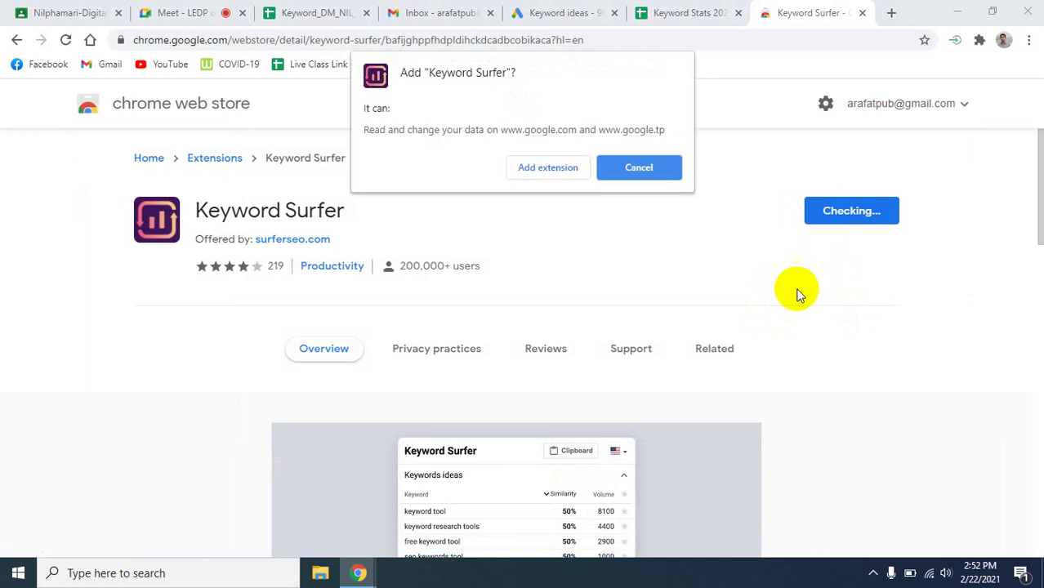
left_click(560, 168)
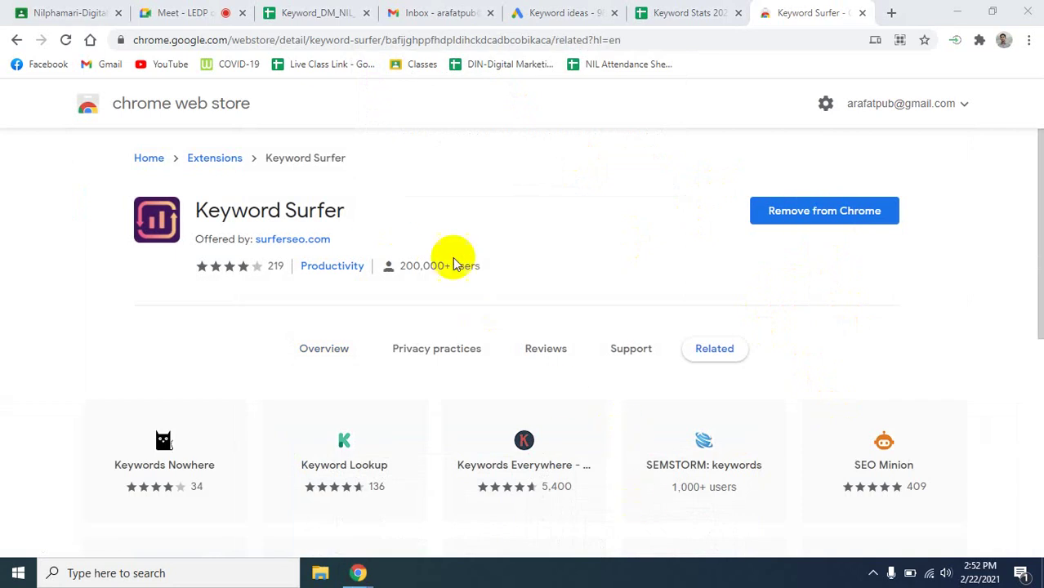
- Send the Chrome Web Store link for Keyword Surfer in the LEDP online class meeting chat
left_click(196, 10)
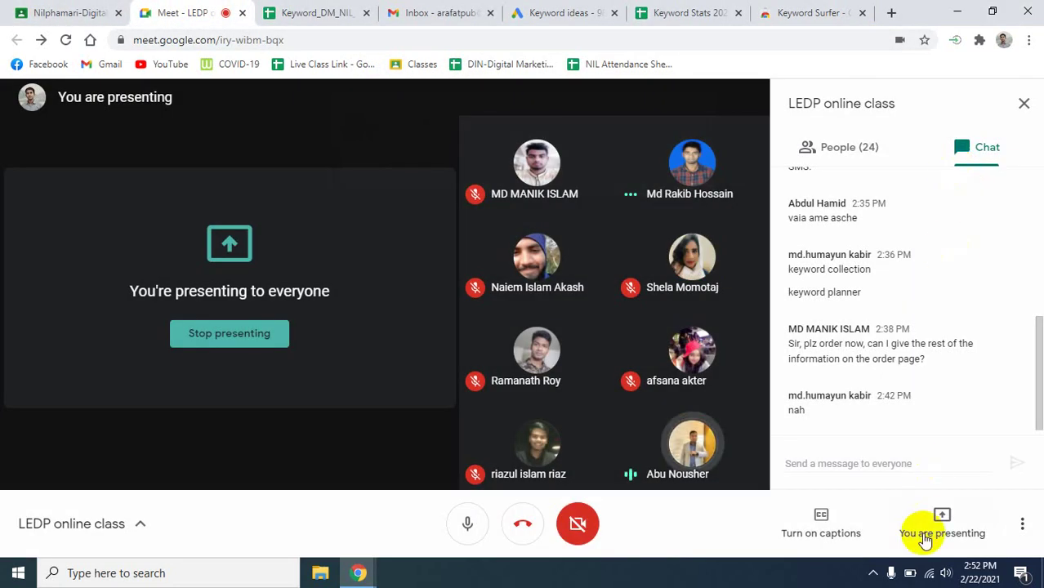
left_click(857, 463)
type("https://chrome.google.com/webstore/detail/keyword-surfer/bafijghppfhdpldihckdcadbcobikaca/related?hl=en")
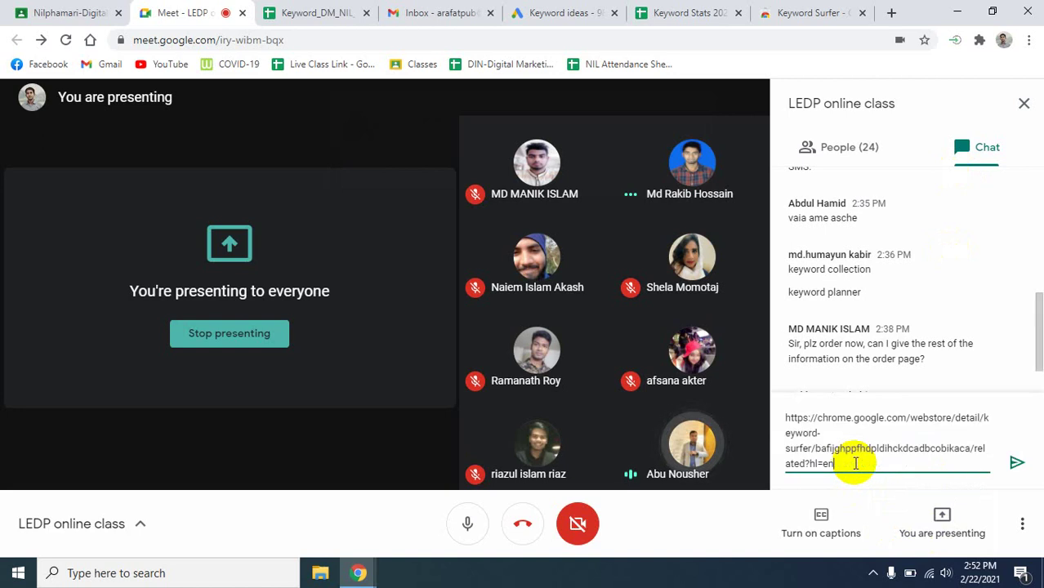
key("Return")
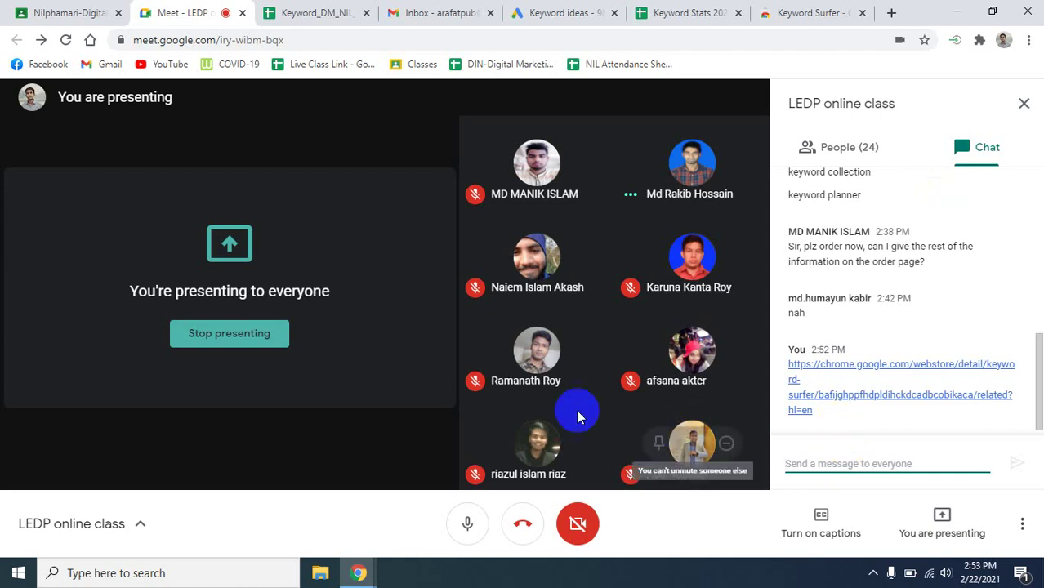
- Review the list of participants in the LEDP online class meeting and close it
left_click(816, 147)
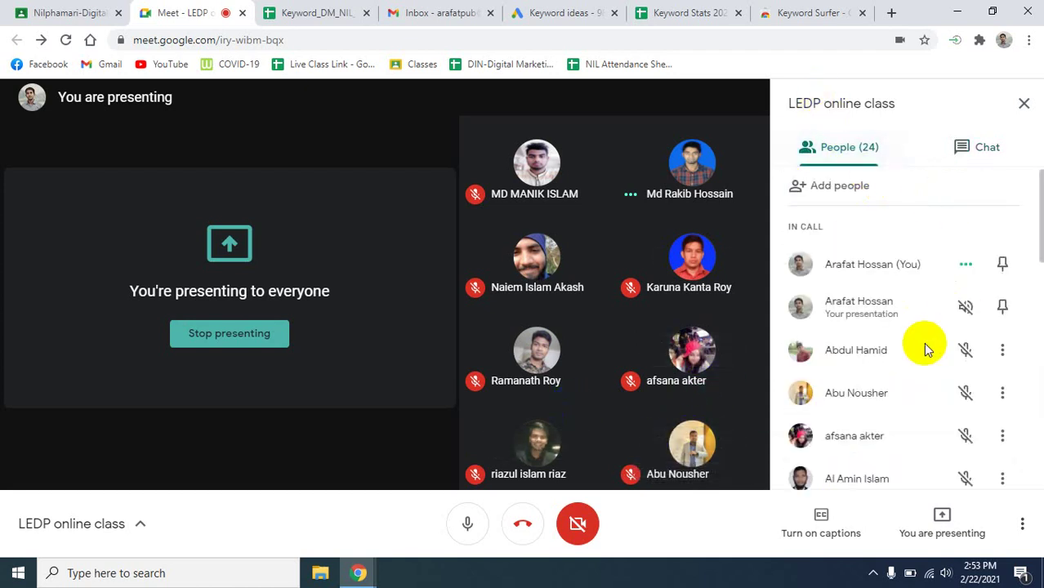
scroll(911, 363, "down", 1)
scroll(907, 372, "down", 5)
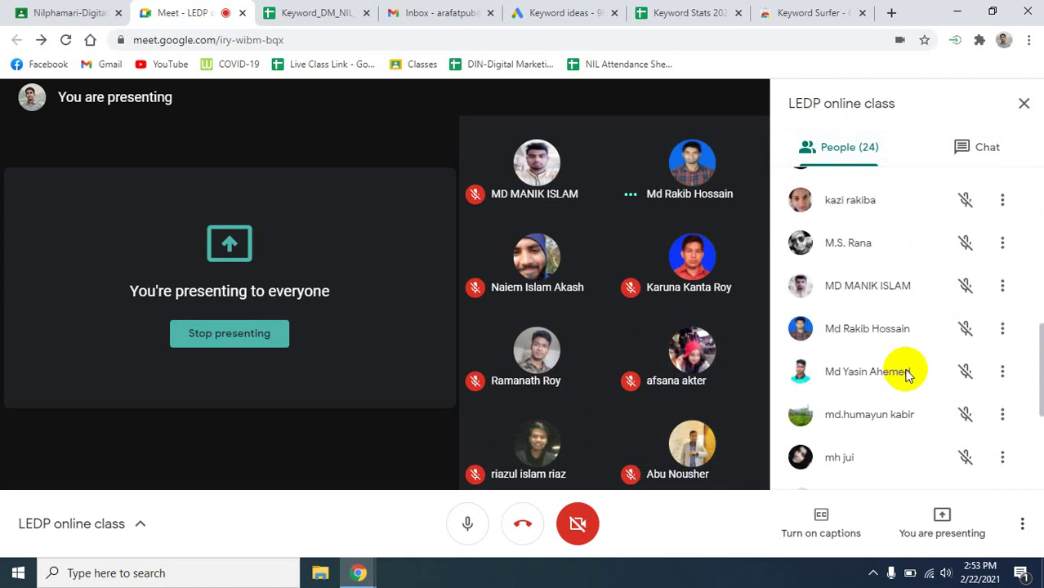
scroll(907, 373, "down", 6)
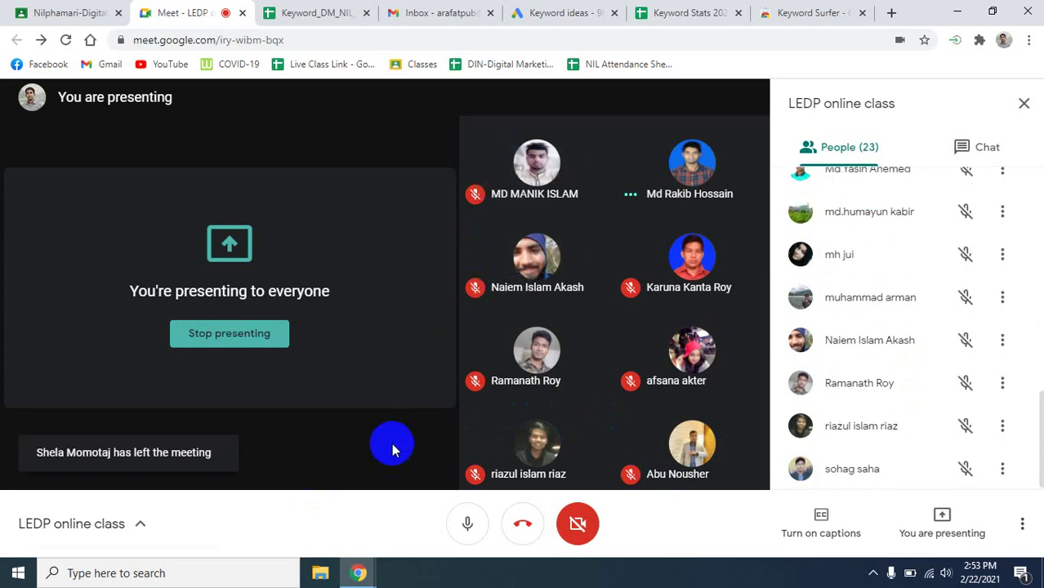
left_click(1024, 103)
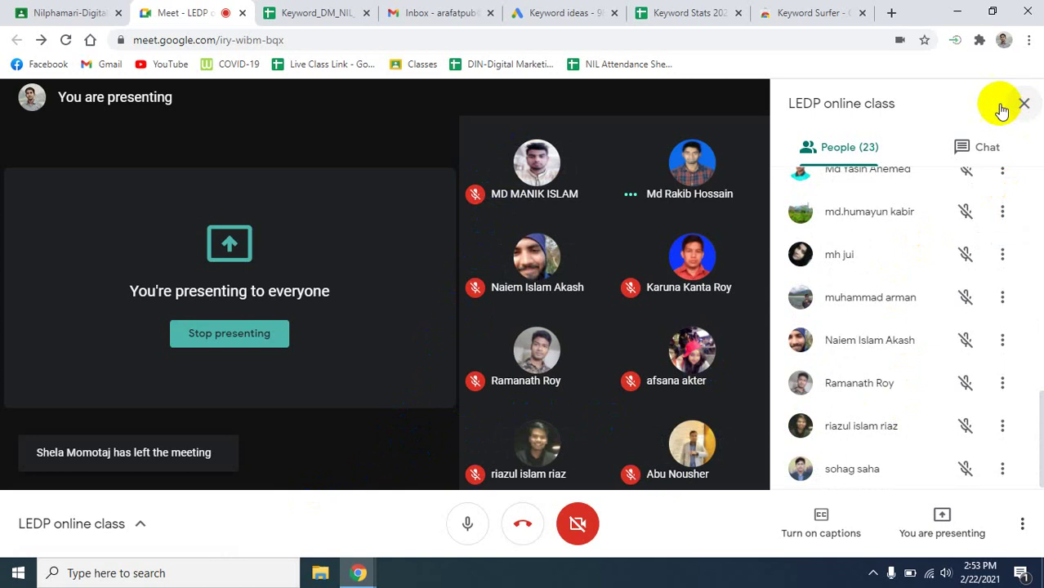
- Return to the Keyword Surfer page in the Chrome Web Store and pin the Keyword Surfer extension to the browser
left_click(548, 13)
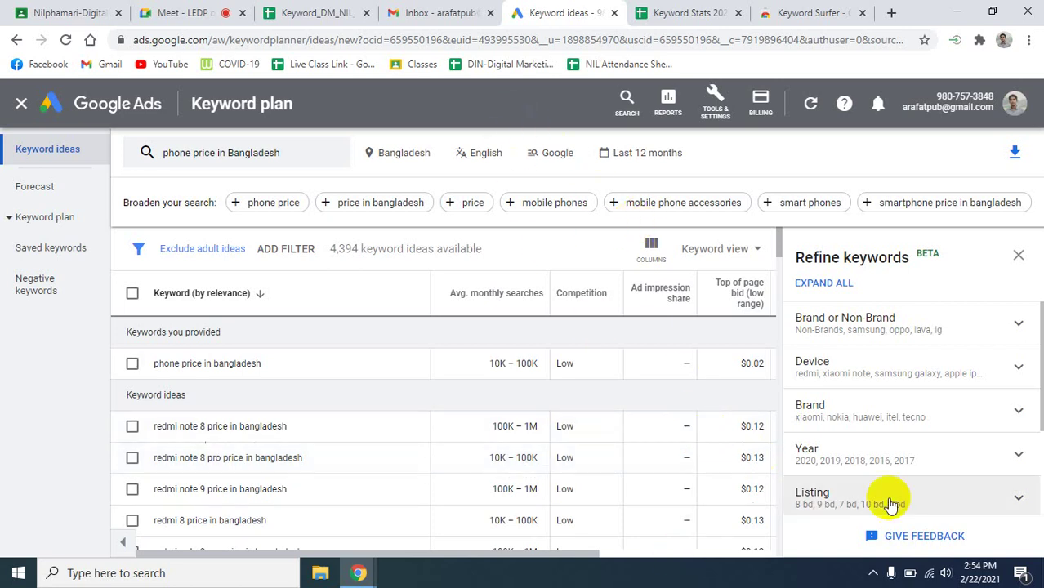
left_click(303, 12)
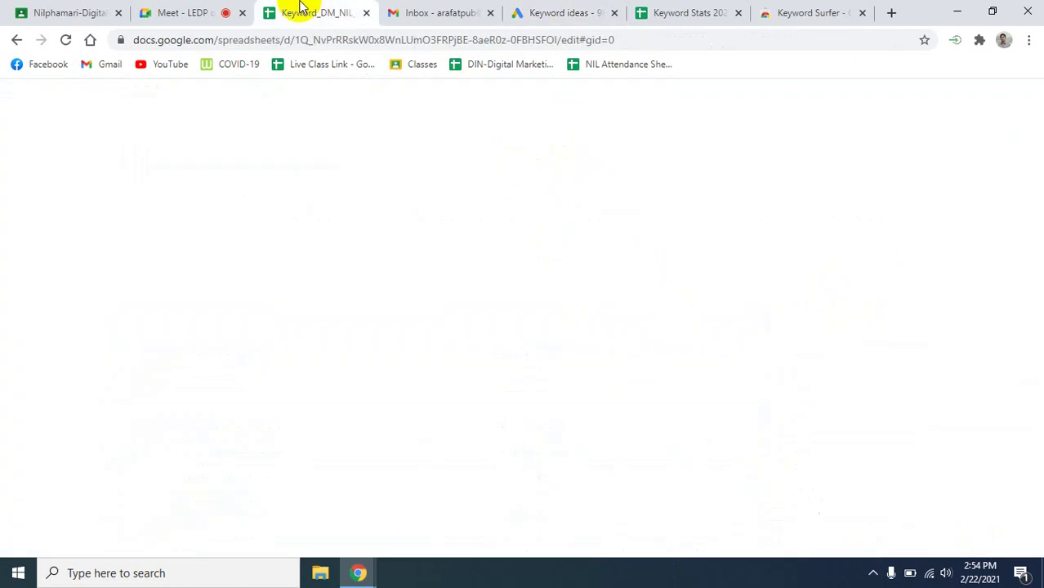
left_click(811, 12)
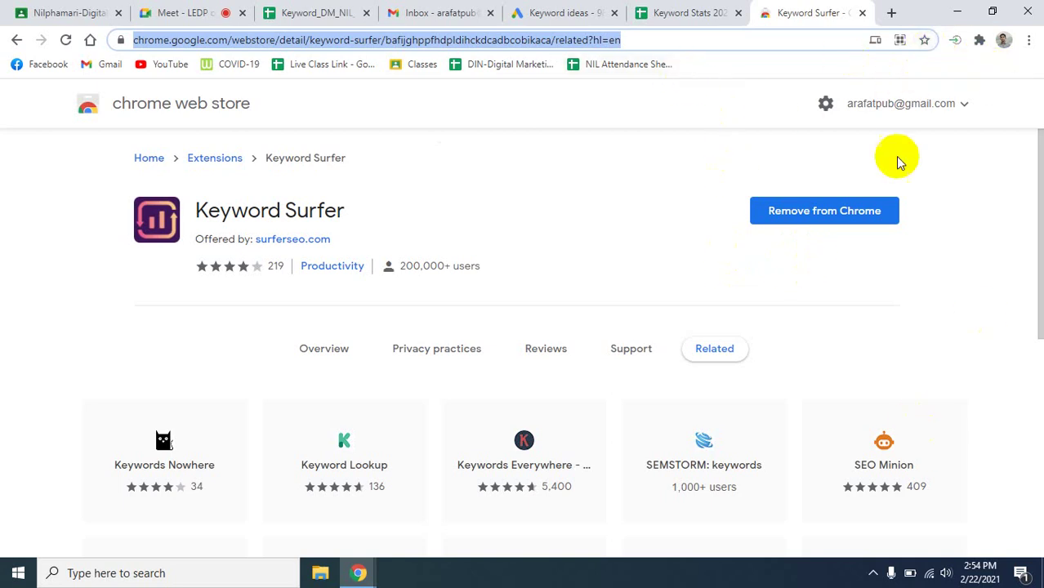
left_click(979, 40)
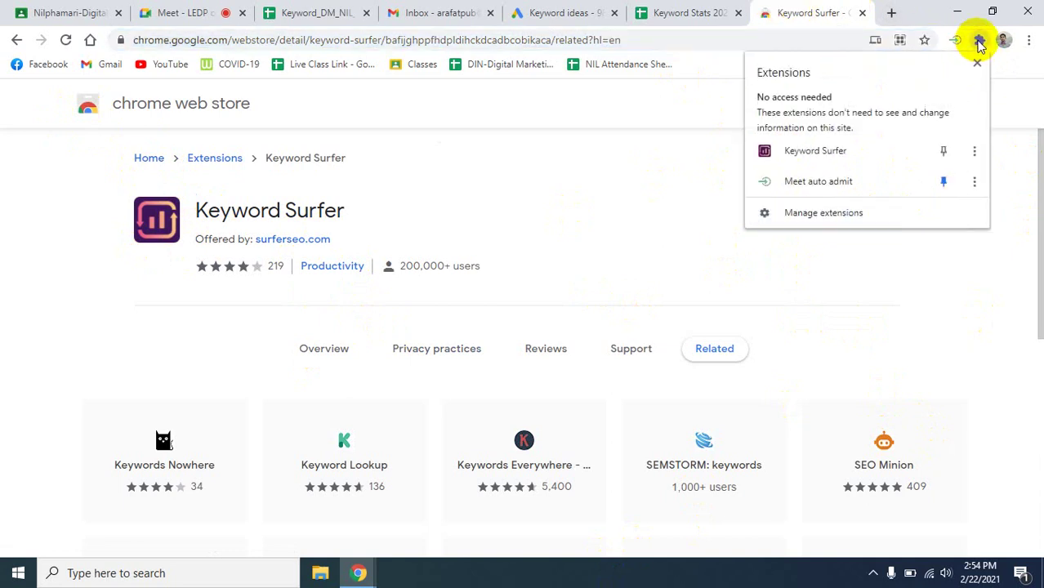
left_click(943, 150)
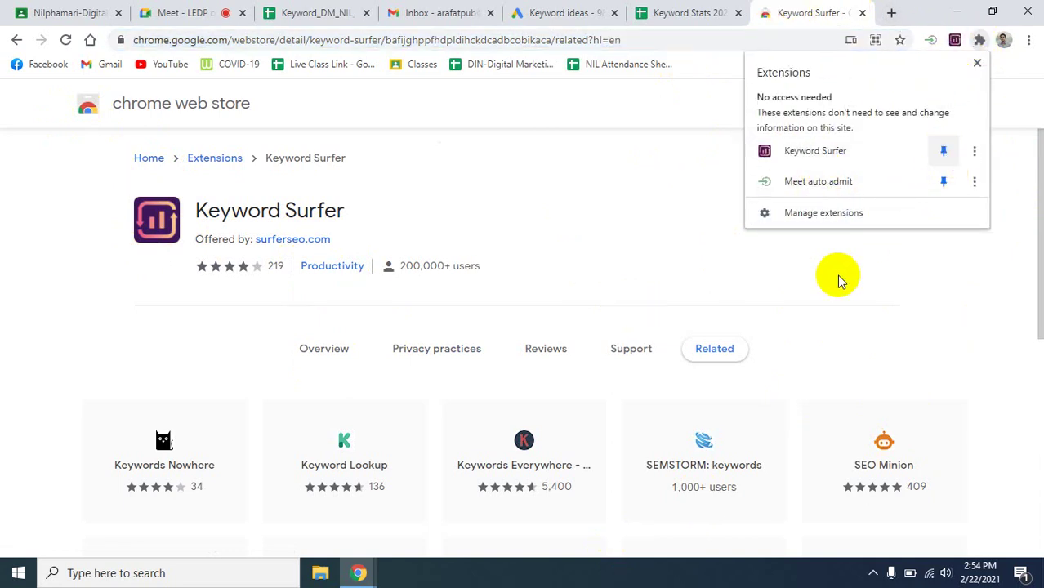
left_click(837, 276)
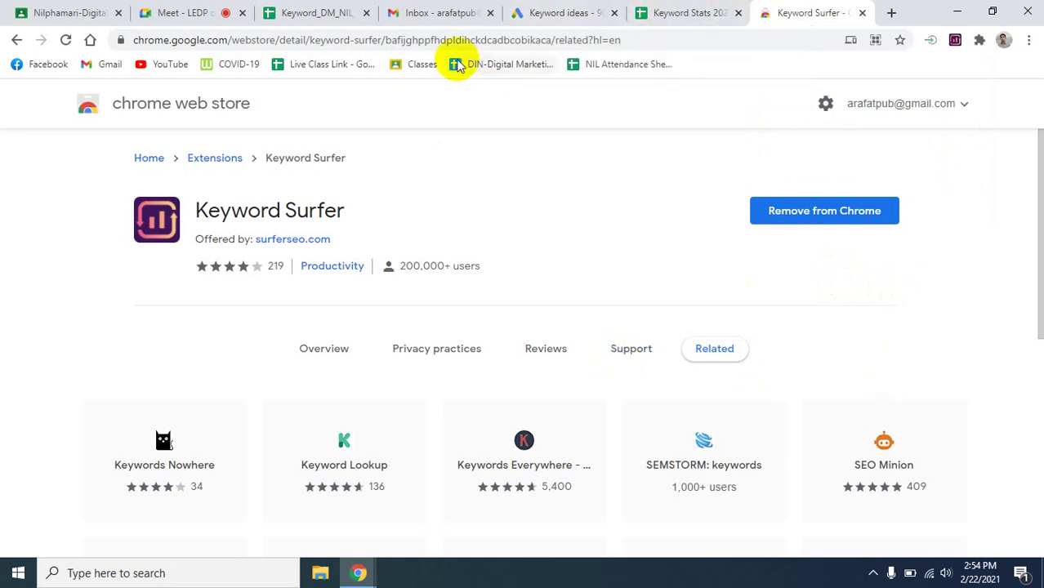
- Close the exported Keyword Stats spreadsheet
left_click(587, 13)
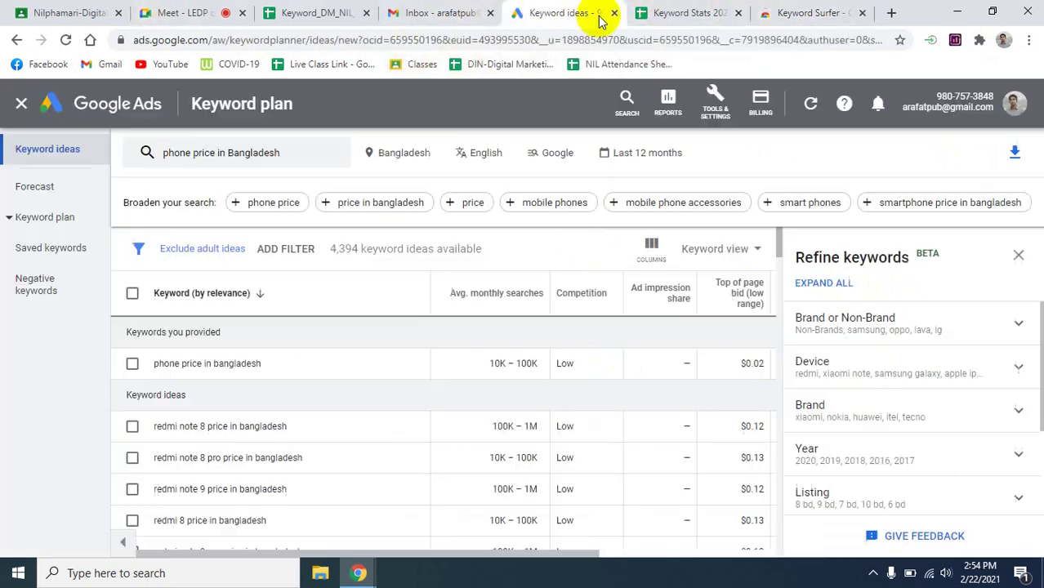
left_click(690, 14)
left_click(738, 13)
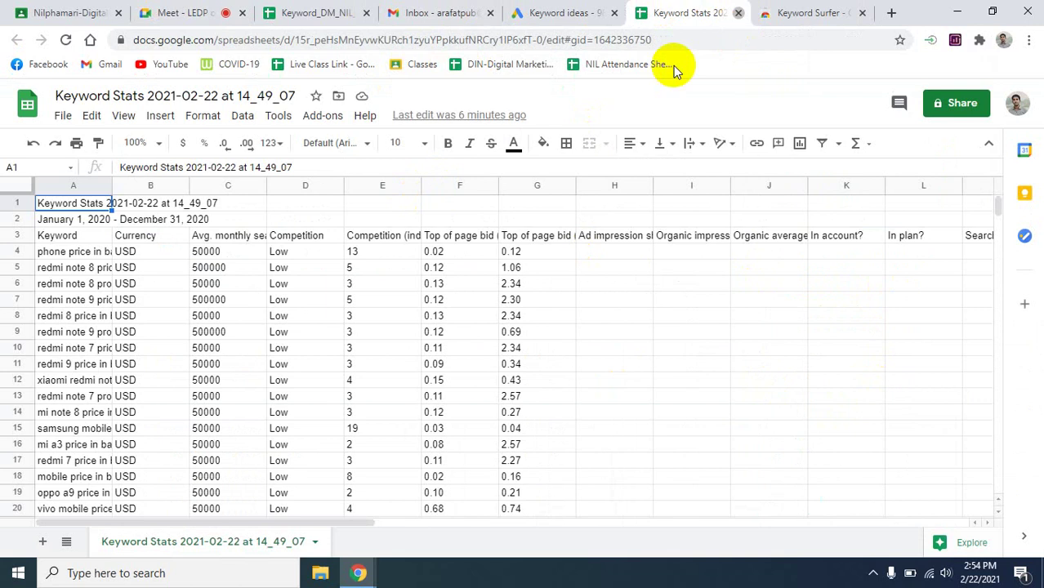
- Copy the keyword "redmi note 8 pro price in bangladesh" from cell A2 of Keyword_DM_NIL_B5 and search Google for it in place of the store page
left_click(351, 14)
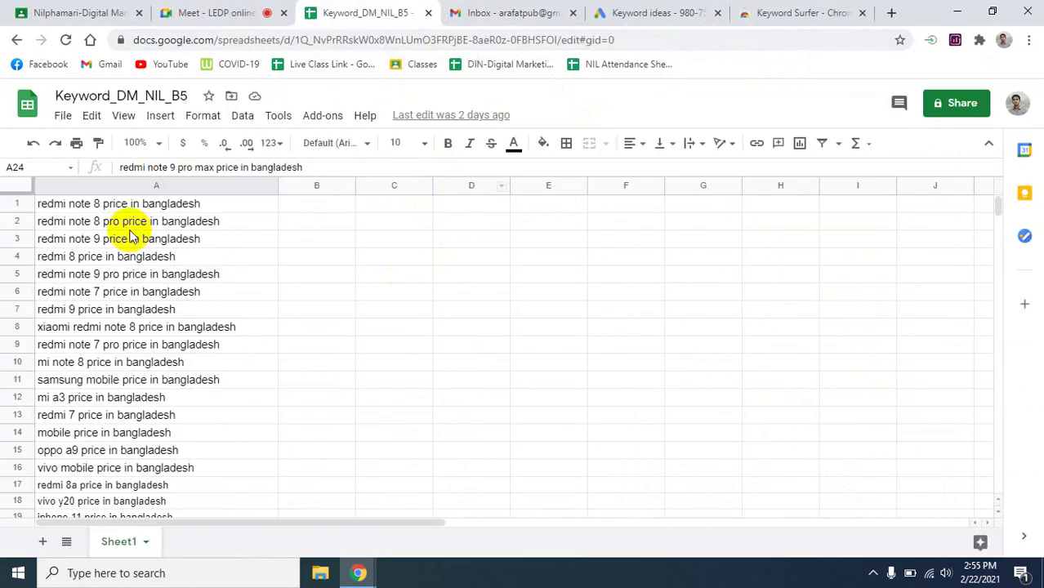
left_click(231, 223)
double_click(232, 223)
key("ctrl+c")
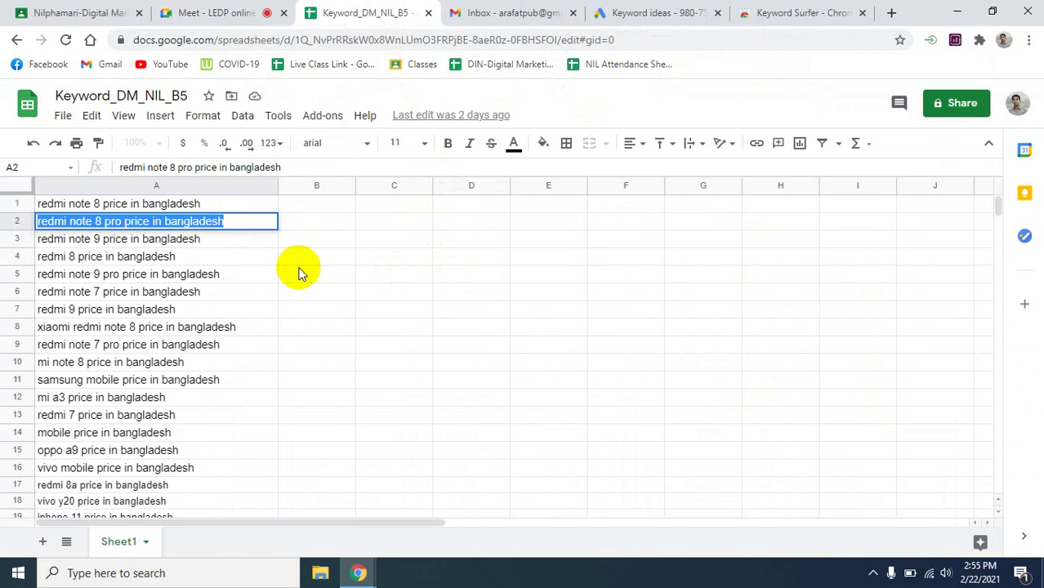
left_click(792, 12)
left_click(312, 36)
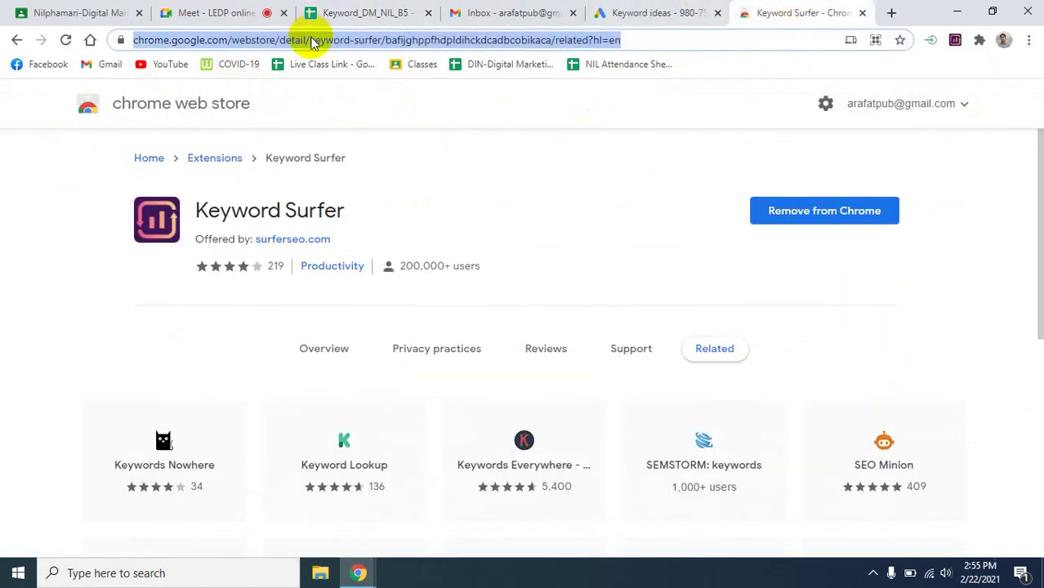
key("ctrl+v")
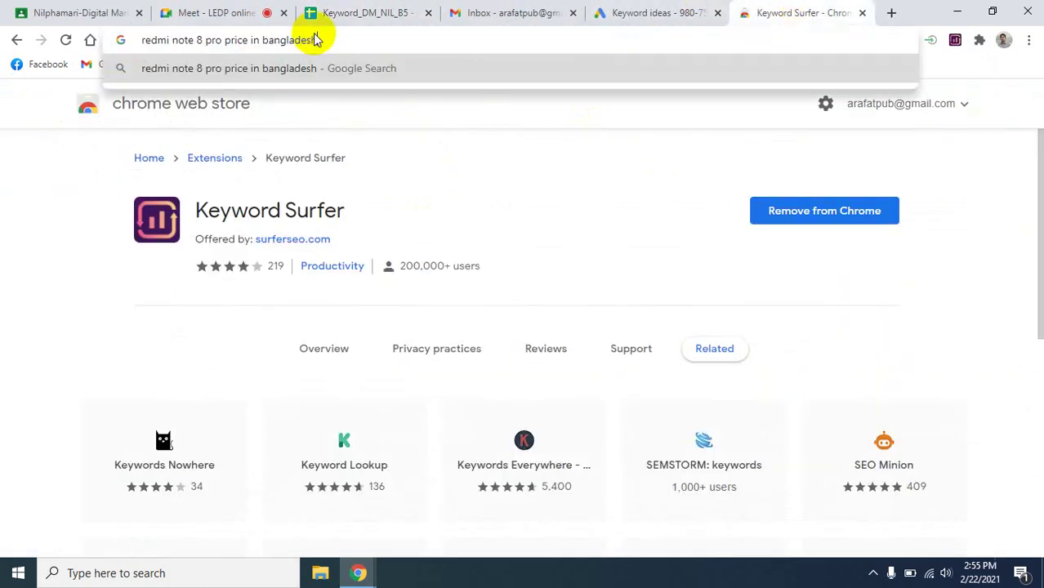
key("Return")
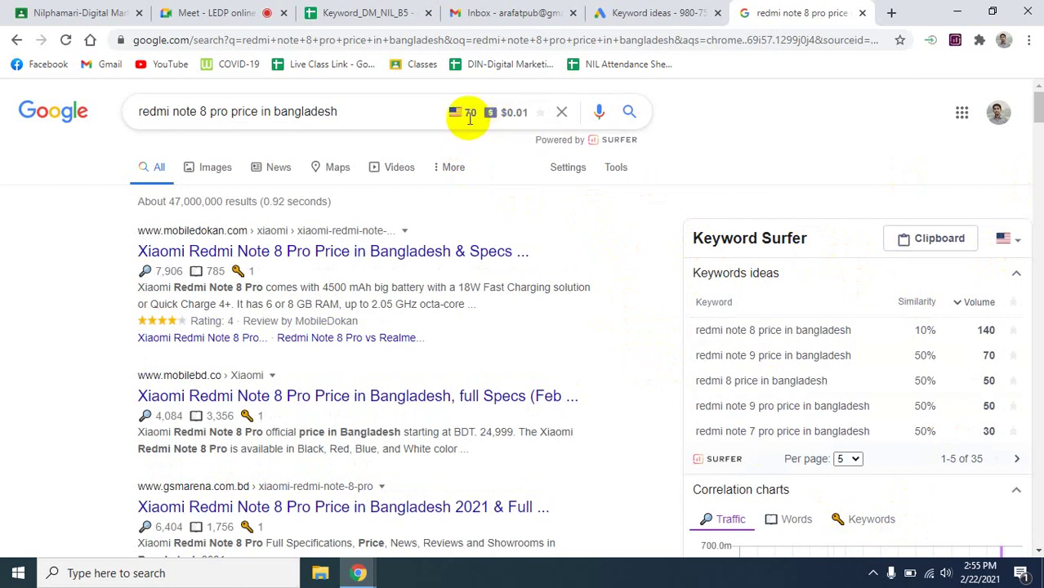
- Check the estimated search volume beside the query and set the Keyword Surfer country to Bangladesh
mouse_move(469, 116)
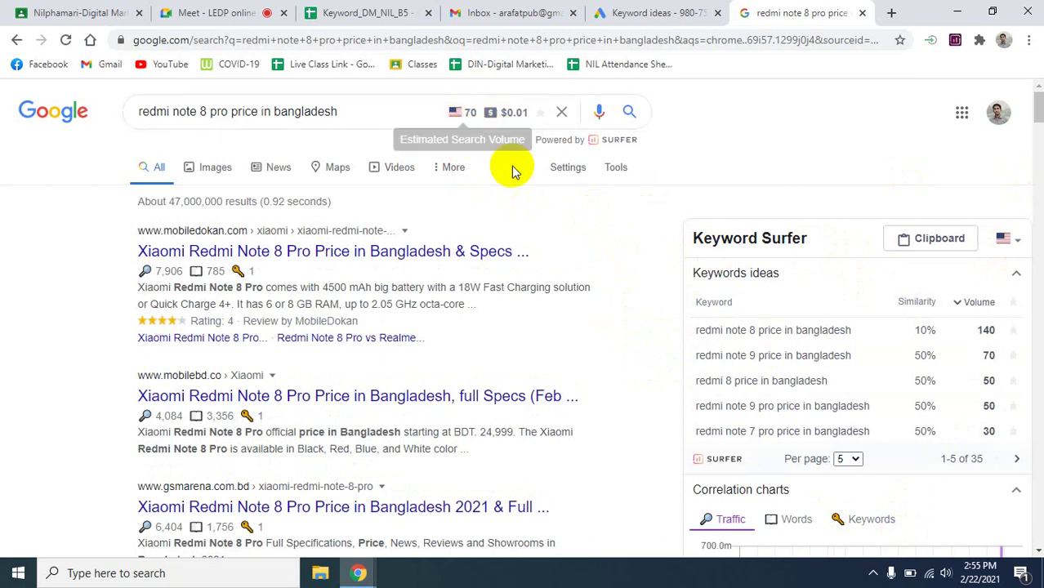
left_click(1025, 245)
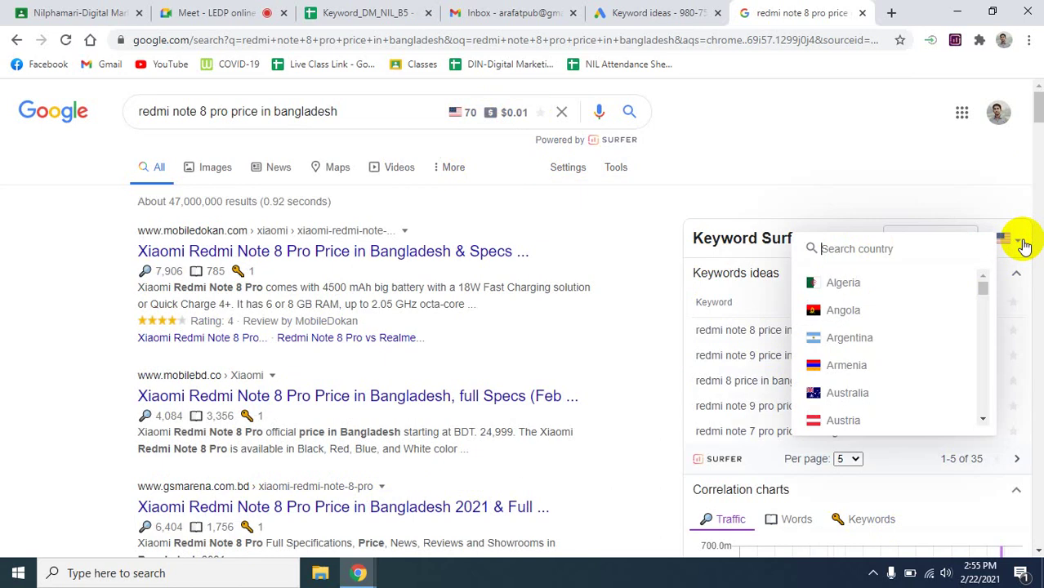
scroll(862, 369, "down", 3)
scroll(864, 371, "down", 1)
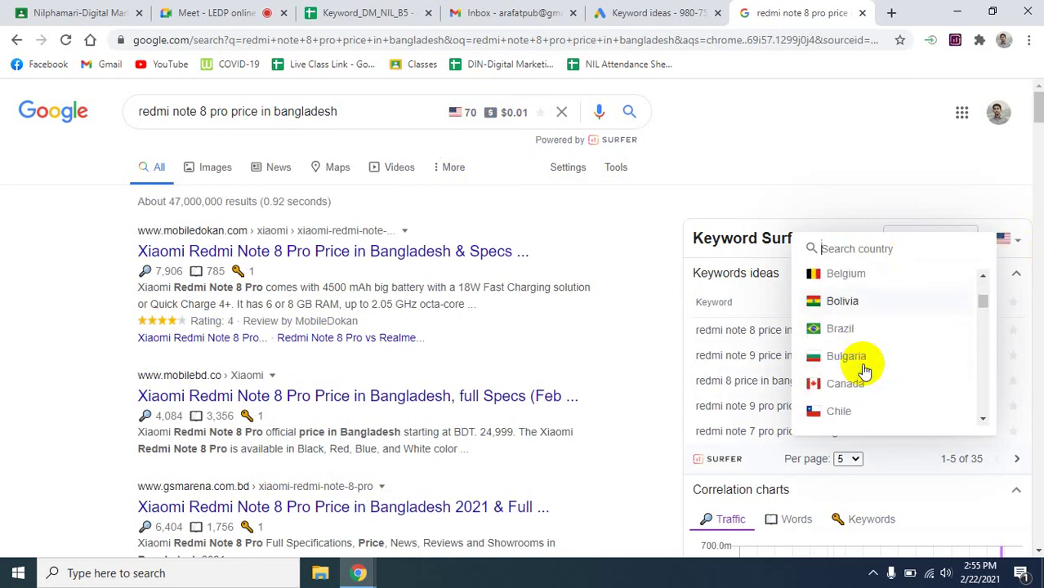
scroll(860, 366, "up", 1)
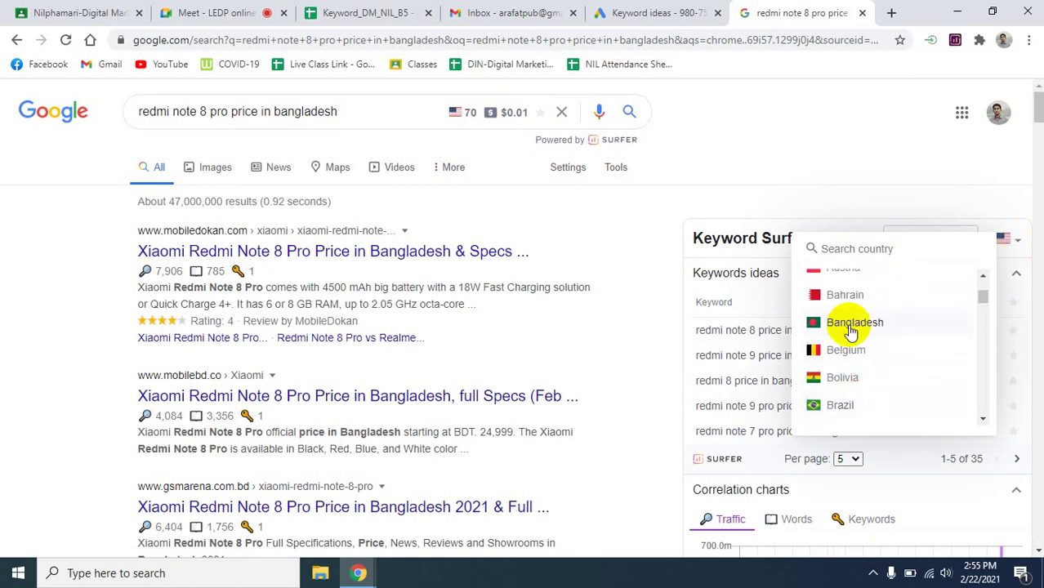
left_click(854, 324)
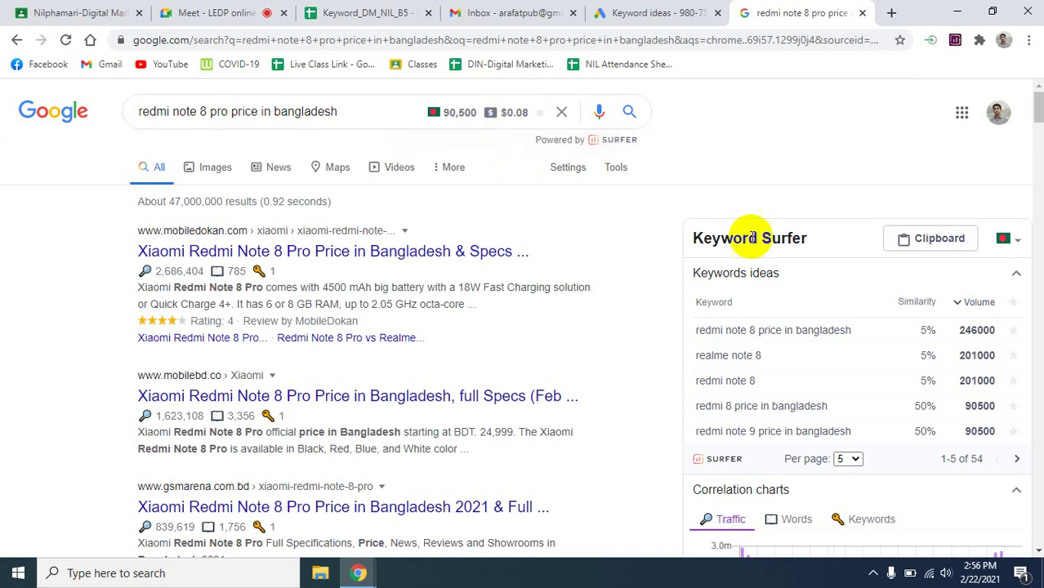
- Examine Keyword Surfer's keyword ideas, with their similarity and volume, and the traffic correlation chart
scroll(940, 415, "down", 2)
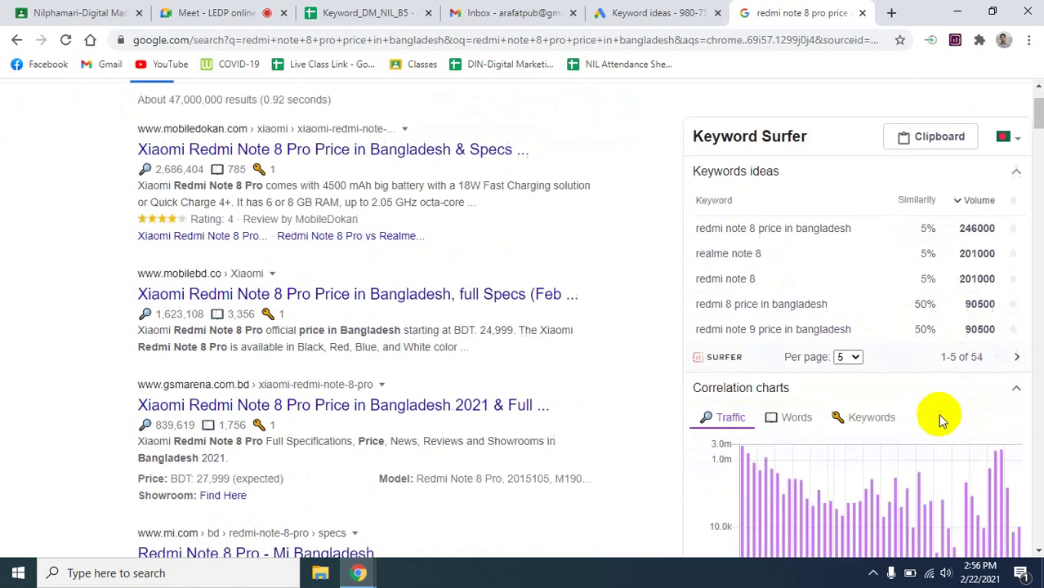
scroll(946, 406, "up", 1)
scroll(946, 406, "up", 1)
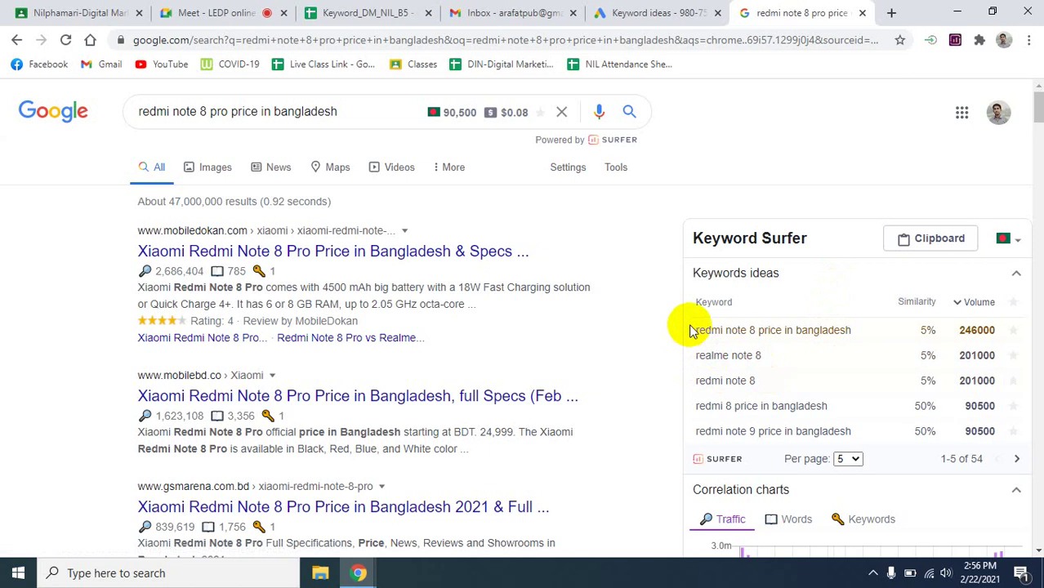
left_click_drag(691, 330, 942, 439)
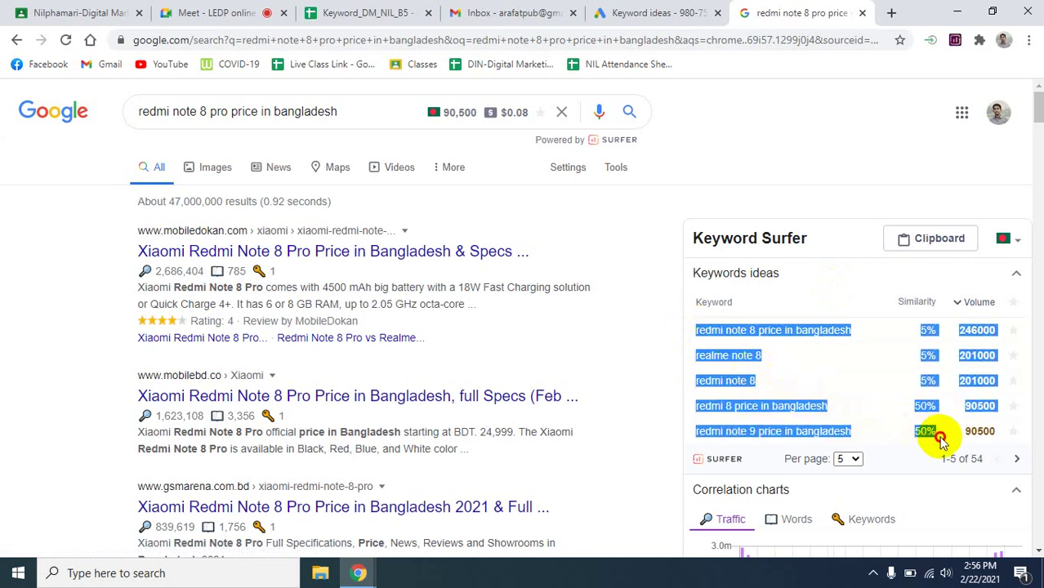
left_click(634, 351)
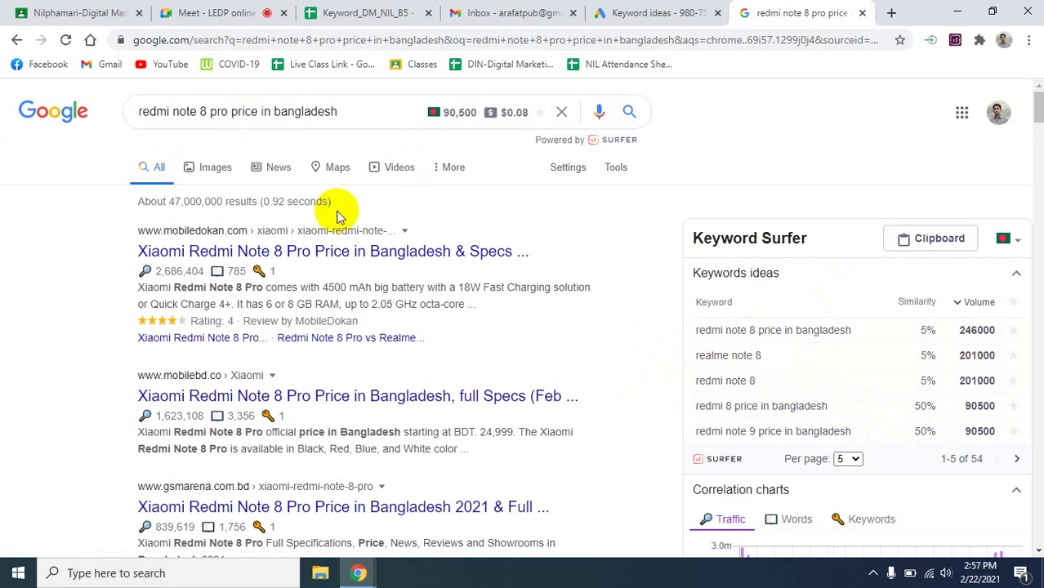
- Show 20 keyword ideas per page in Keyword Surfer and look through the longer list
left_click(850, 460)
left_click(845, 513)
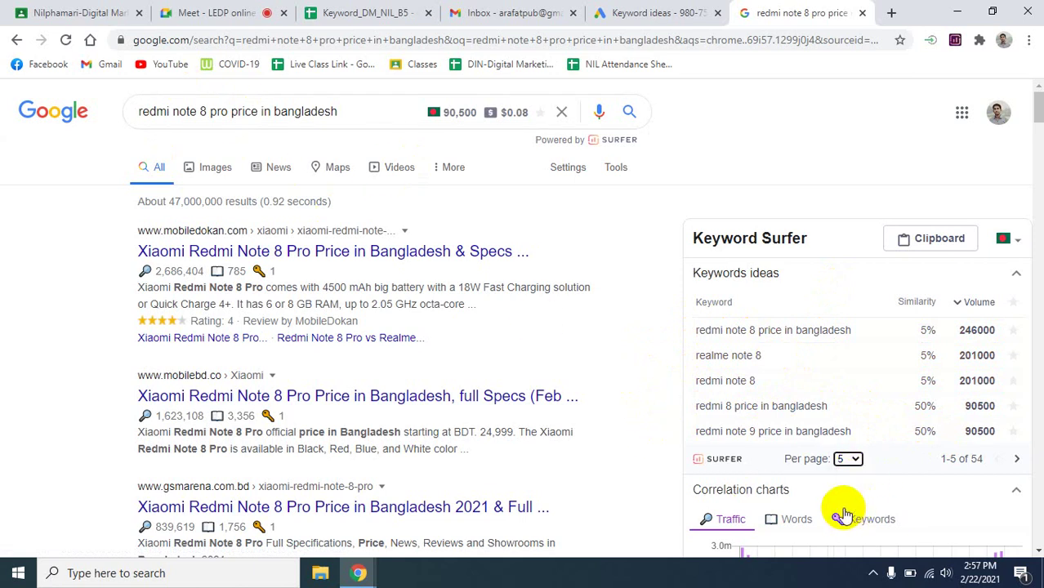
scroll(782, 481, "down", 6)
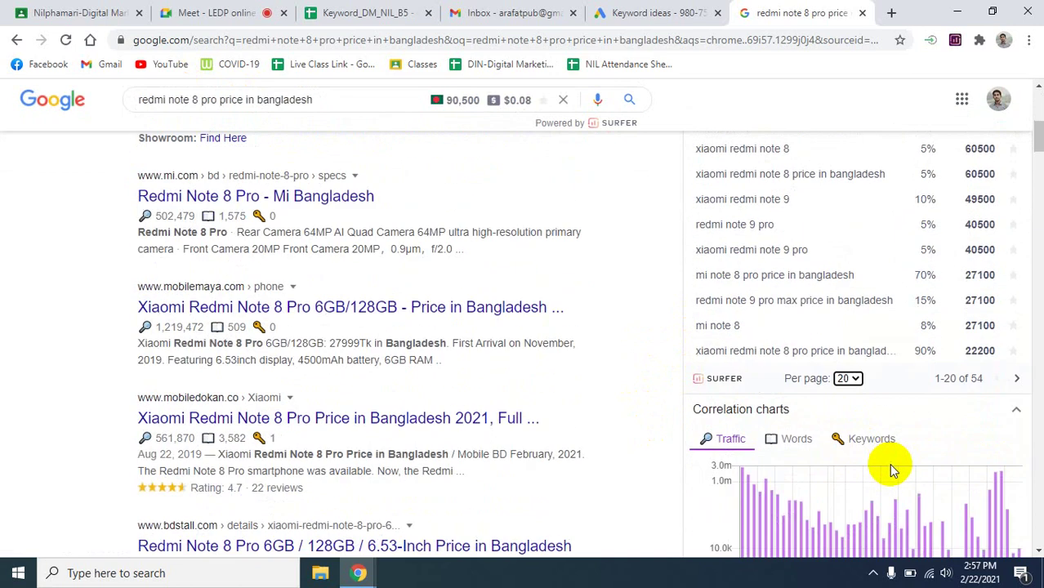
scroll(889, 463, "up", 6)
scroll(889, 463, "down", 7)
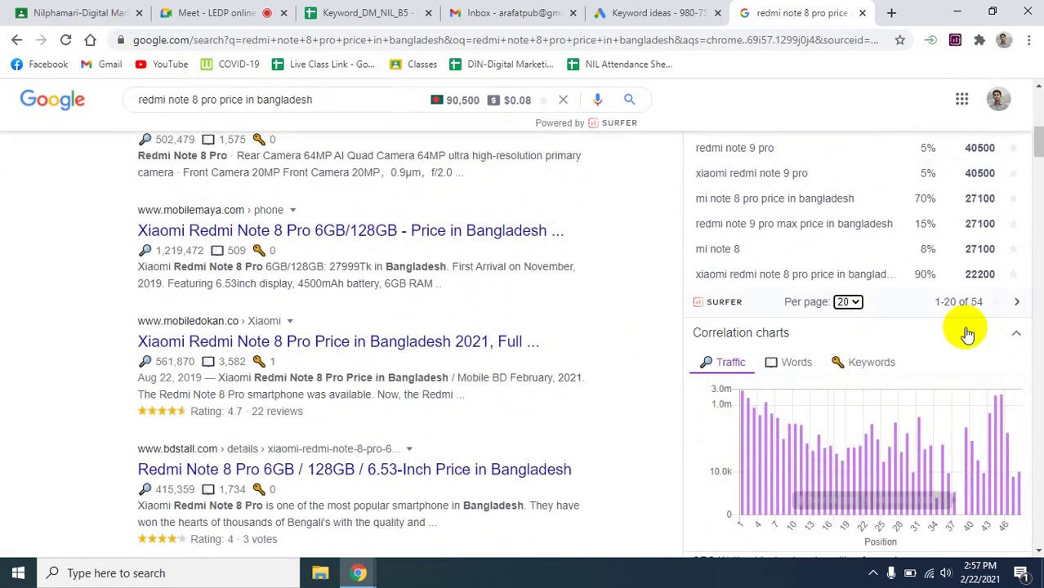
scroll(904, 431, "up", 6)
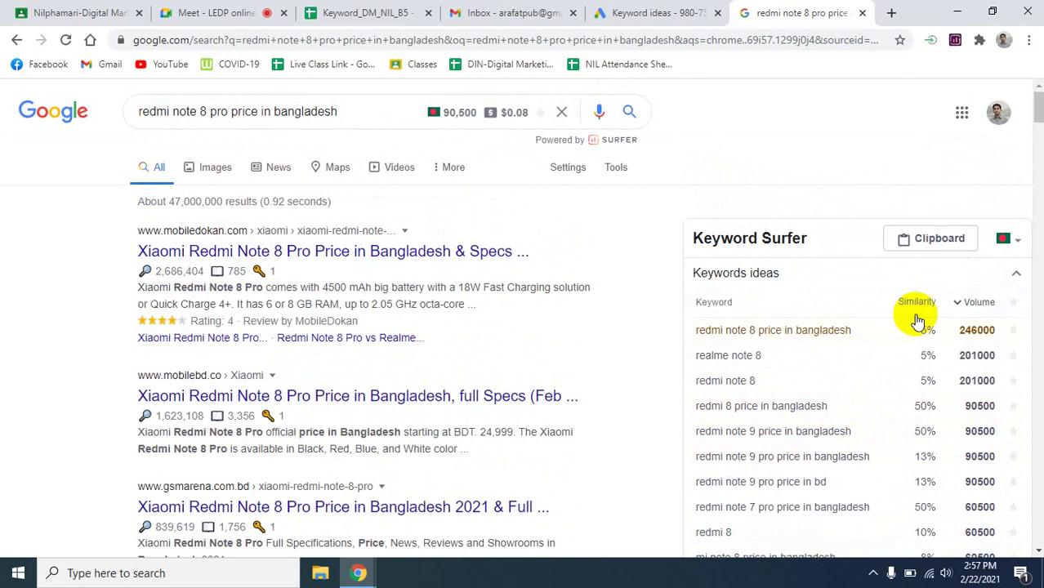
- Look at the Keyword Surfer clipboard and its CSV export option, close it and return to the Keyword_DM_NIL_B5 spreadsheet
left_click(944, 241)
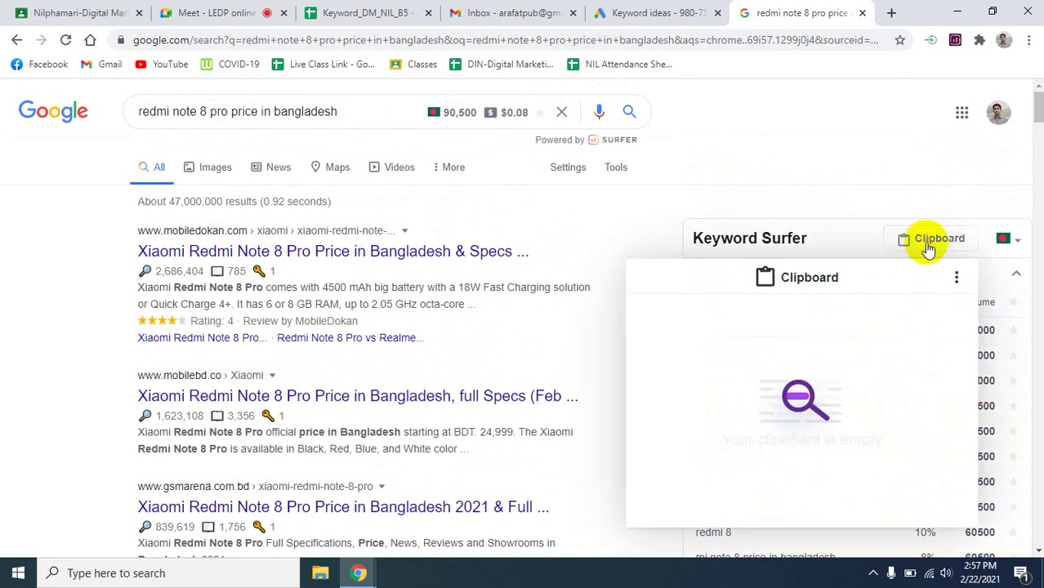
left_click(926, 246)
left_click(927, 246)
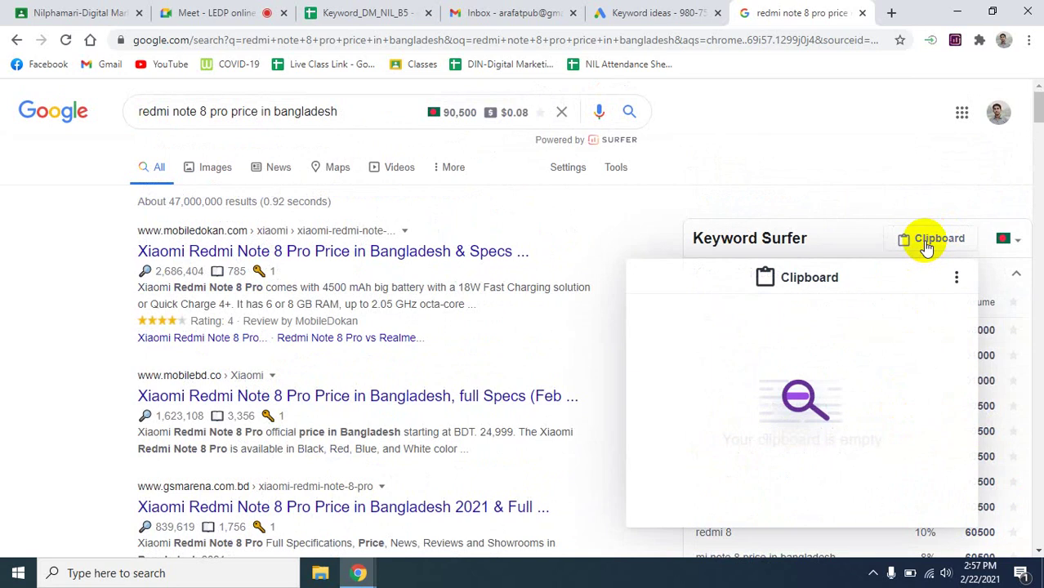
left_click(958, 278)
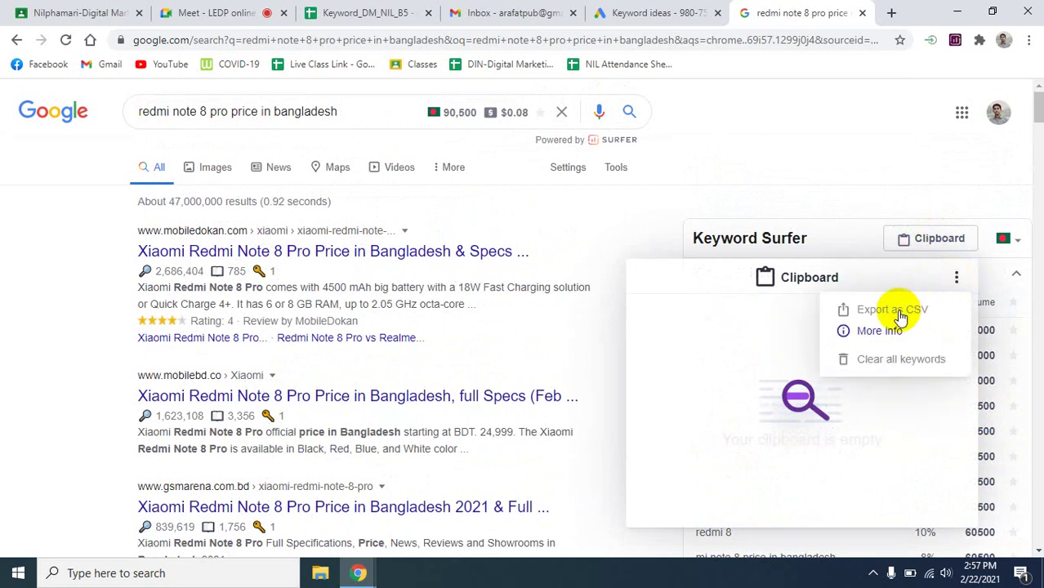
left_click(846, 240)
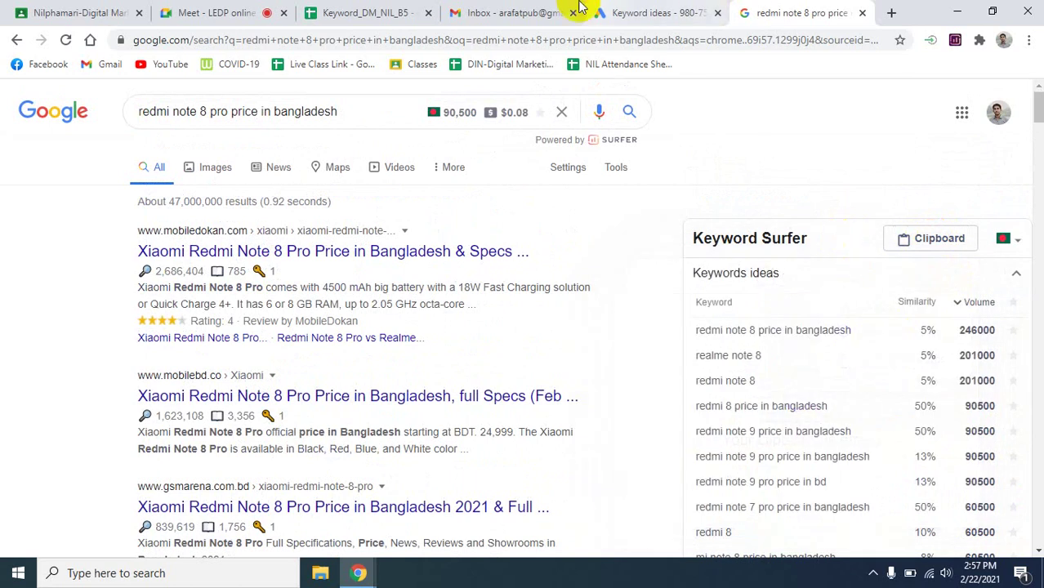
left_click(324, 8)
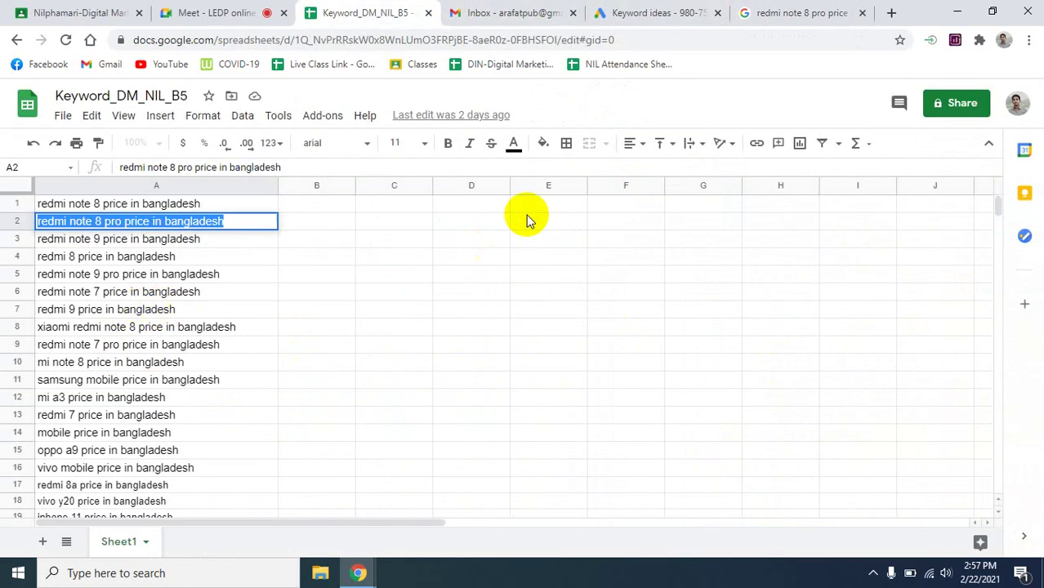
- Paste the keyword "redmi note 8 pro price in bangladesh" into cell D1 as values only
left_click(457, 212)
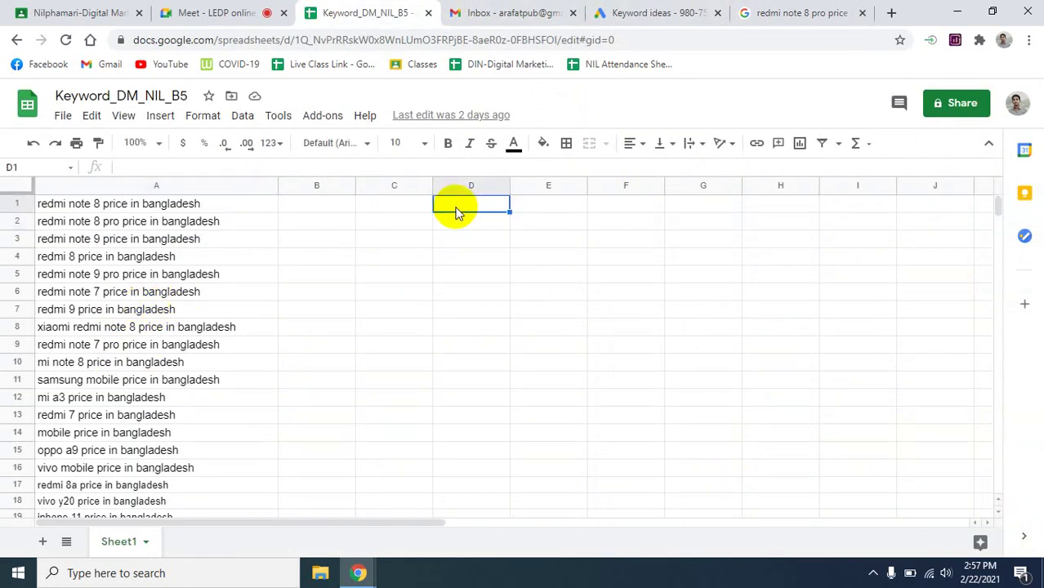
type("redmi note 8 pro price in bangladesh")
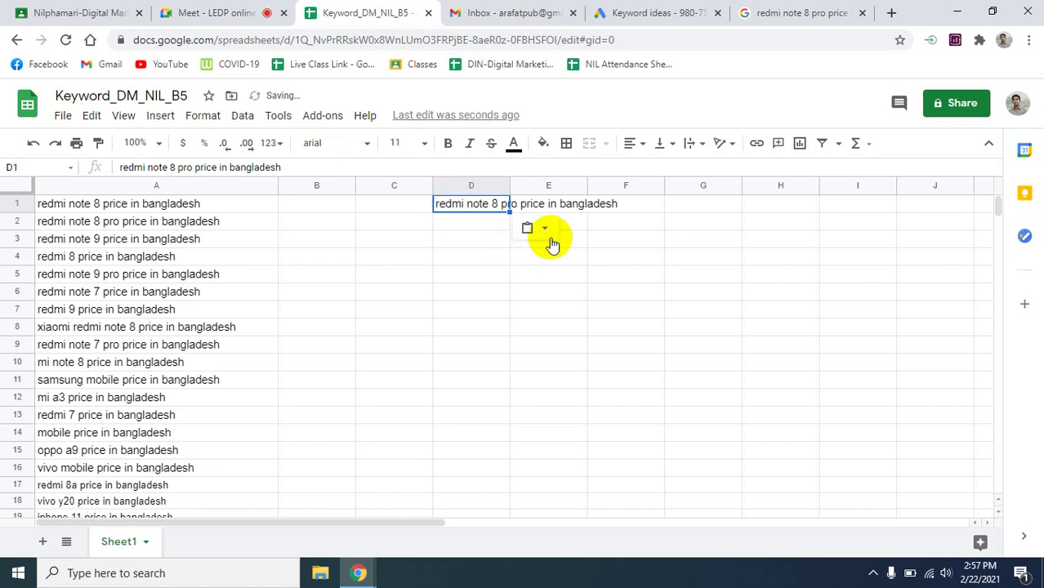
left_click(550, 232)
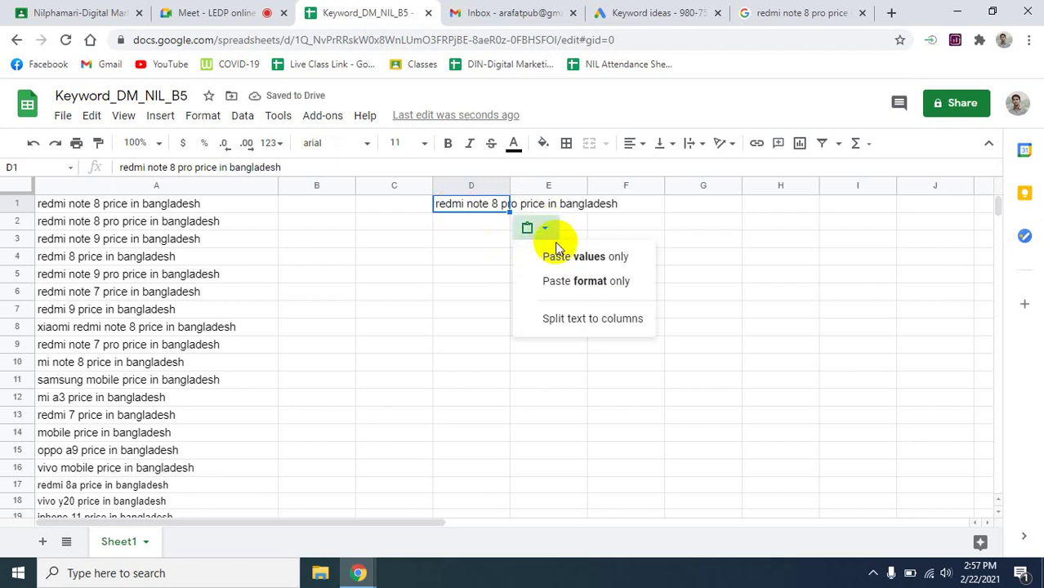
left_click(577, 258)
left_click(496, 294)
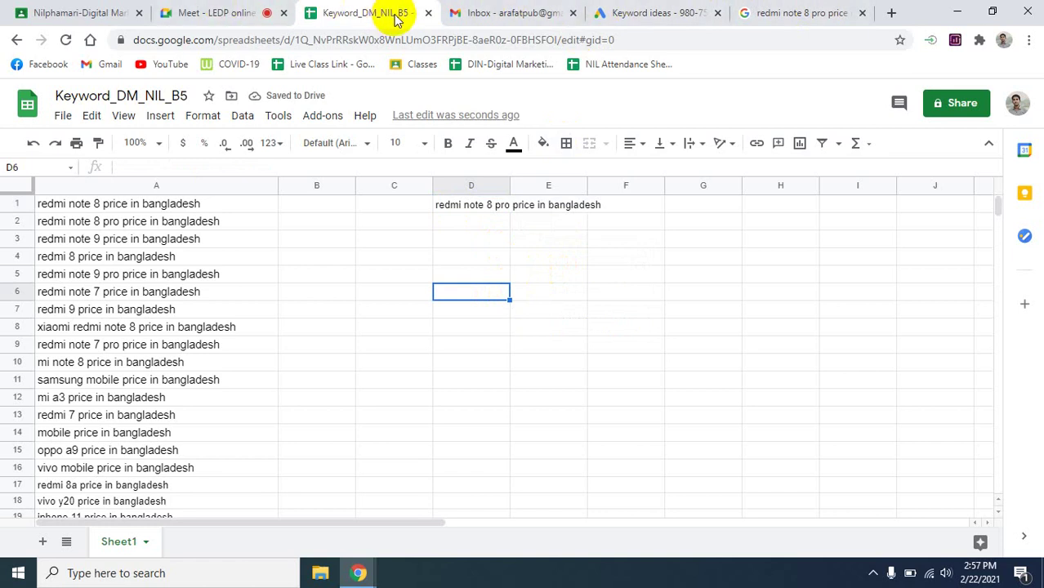
- Return to the Google results, select the Keyword Surfer ideas and check whether they reach its clipboard
left_click(666, 13)
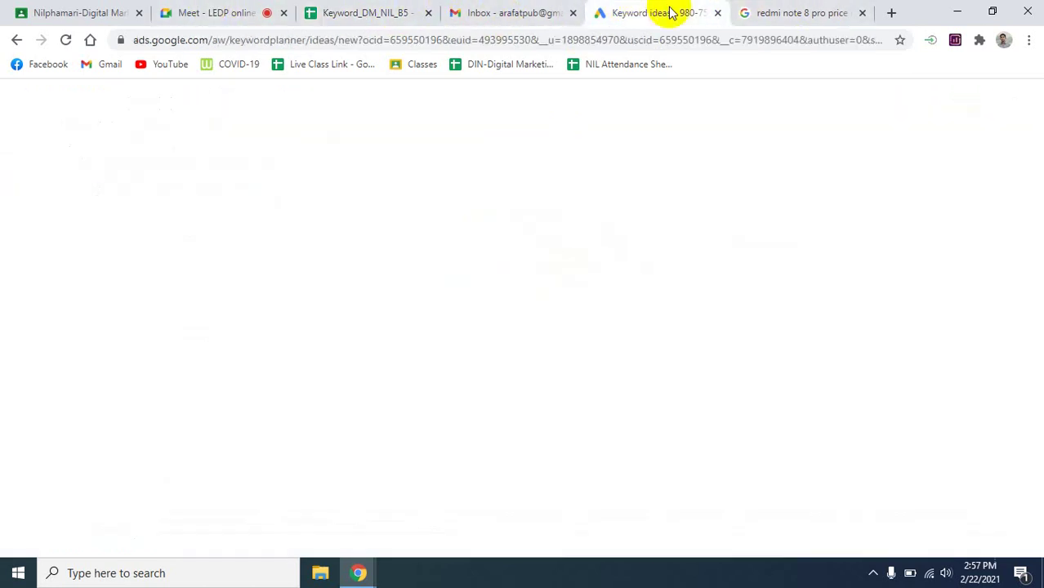
left_click(752, 13)
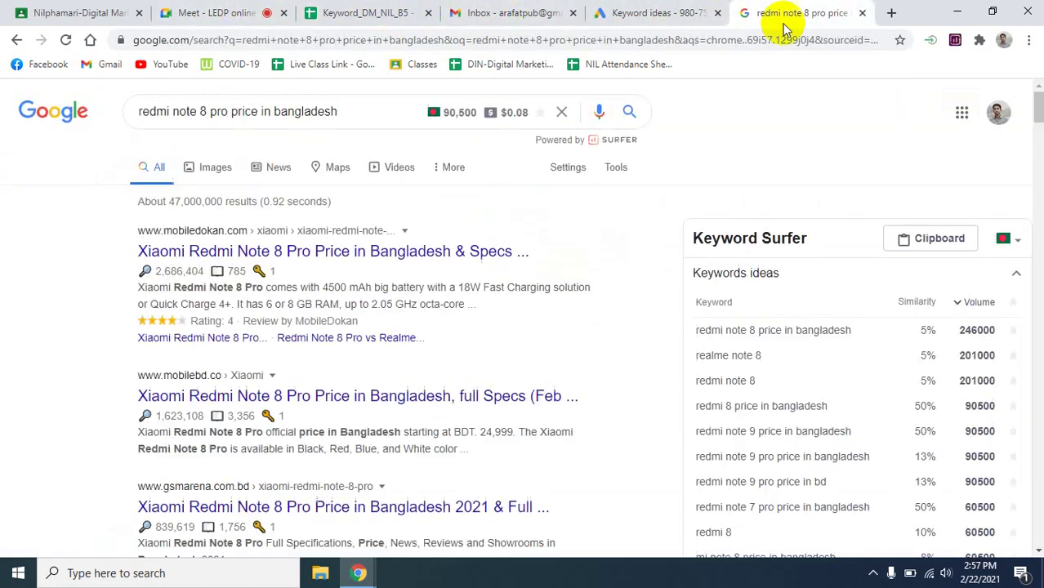
left_click(903, 245)
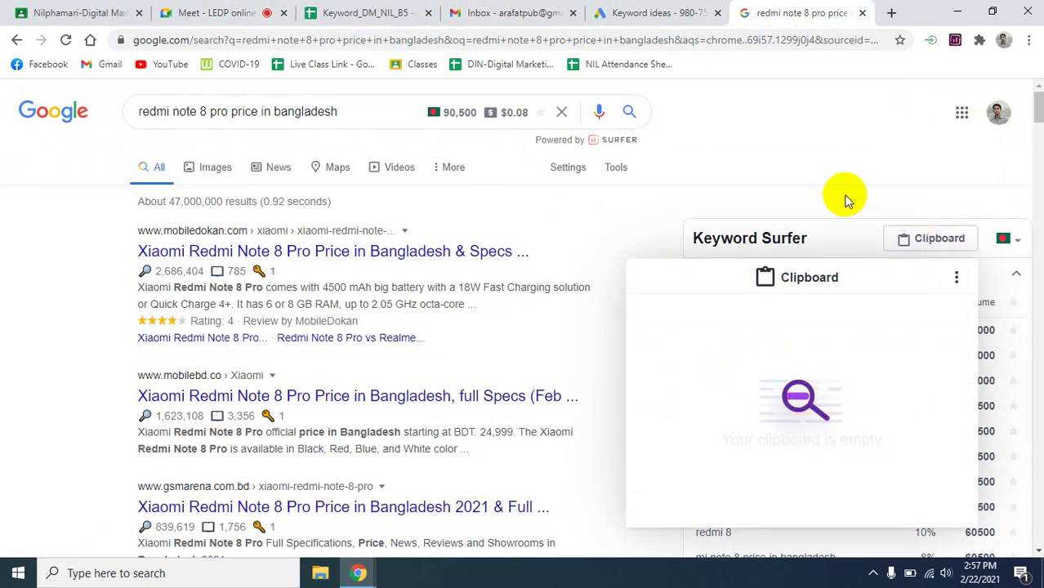
left_click_drag(847, 201, 722, 299)
scroll(723, 298, "down", 5)
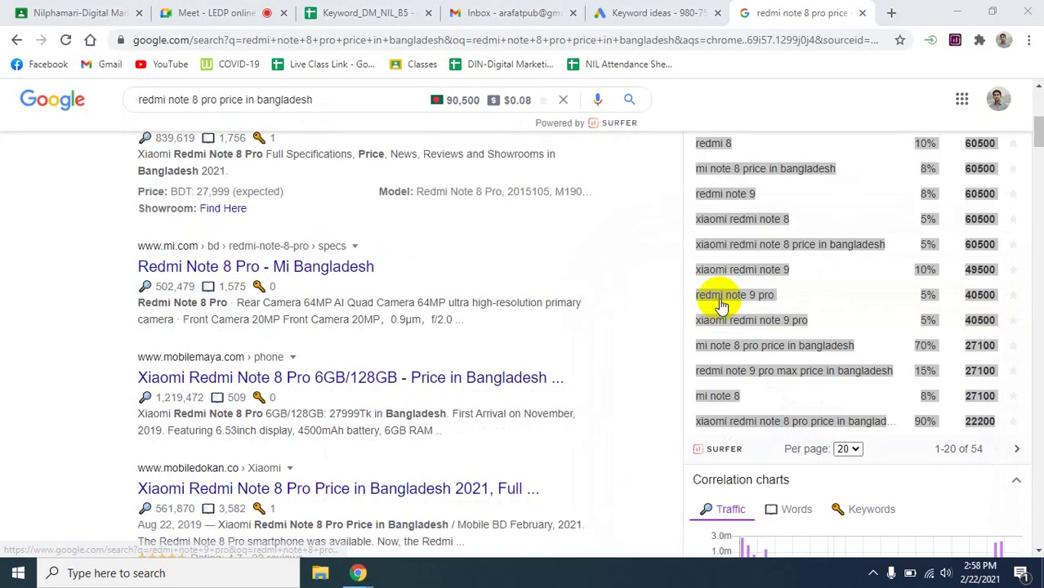
scroll(776, 426, "up", 5)
scroll(776, 427, "up", 2)
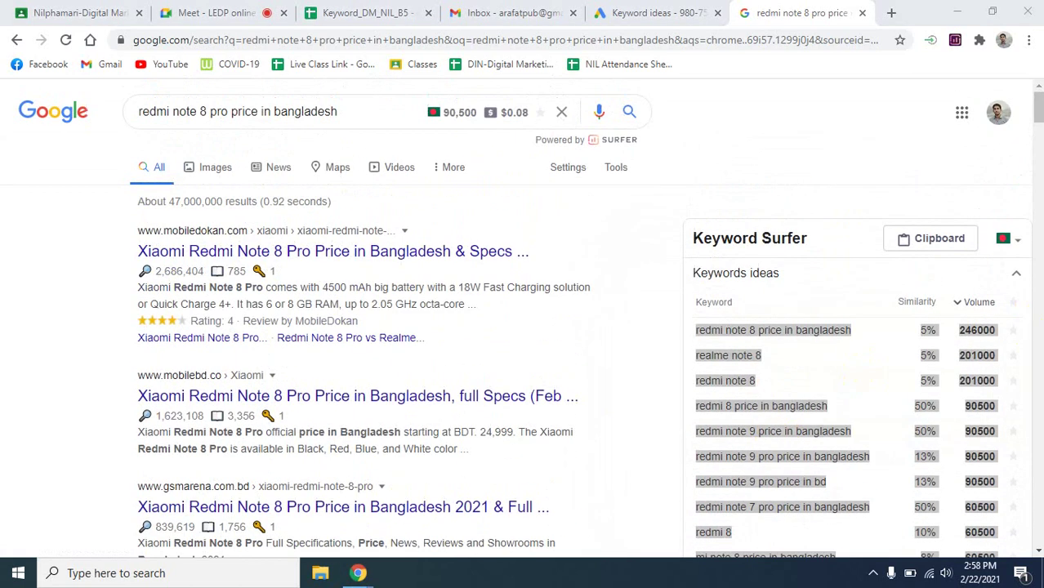
left_click(964, 241)
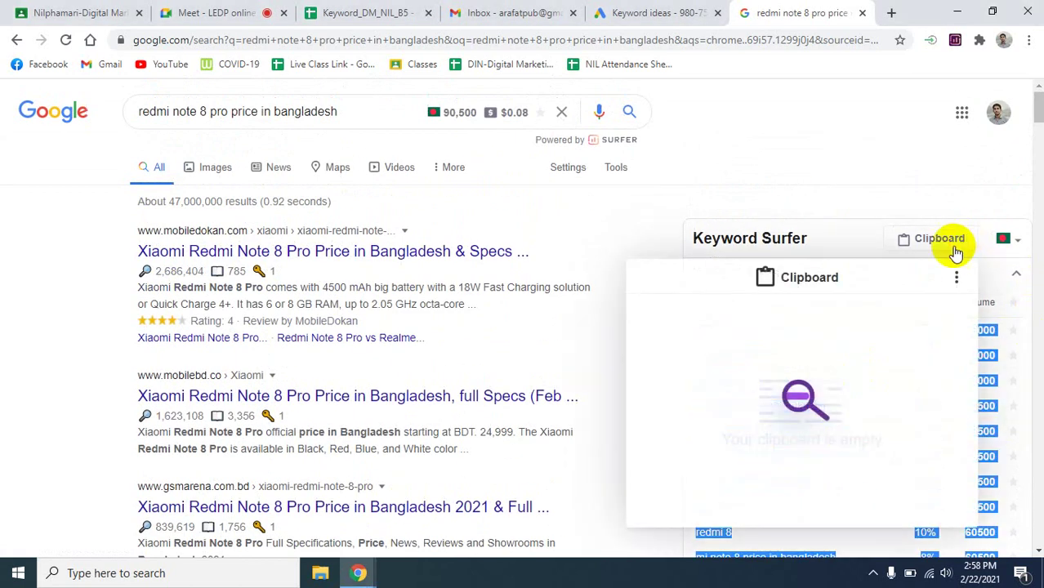
left_click(961, 239)
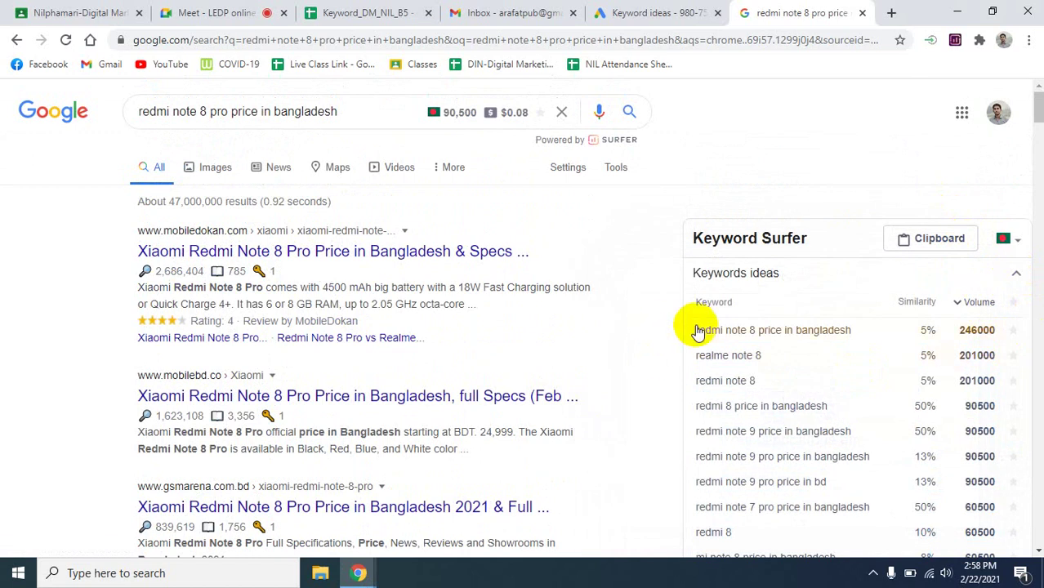
- Copy the displayed Keyword Surfer ideas table, including the keyword, similarity and volume columns
left_click_drag(688, 327, 921, 174)
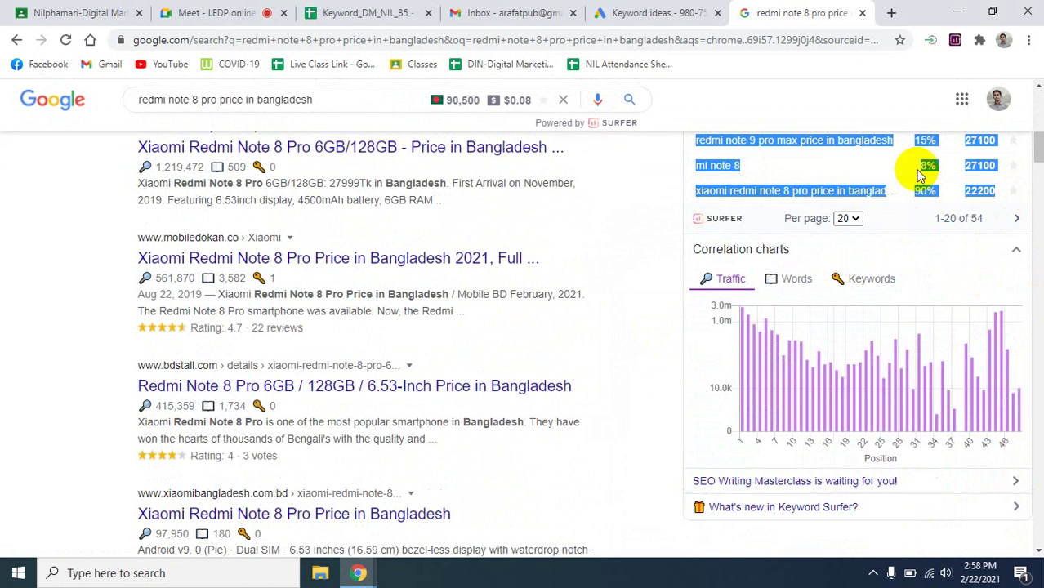
right_click(723, 193)
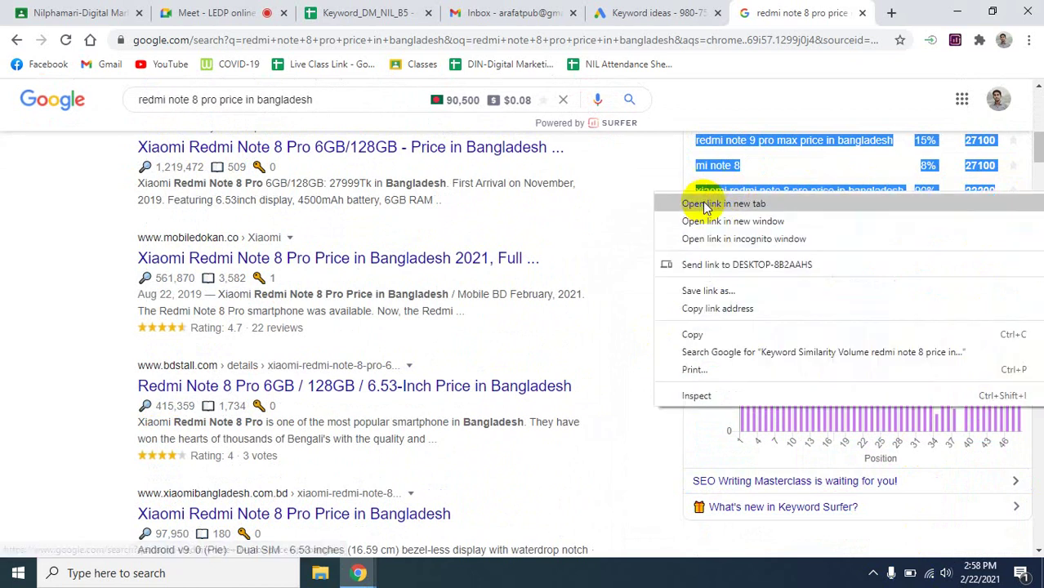
left_click(709, 334)
- Replace the content of cell D1 in the Keyword_DM_NIL_B5 spreadsheet with the copied keyword ideas table
left_click(384, 13)
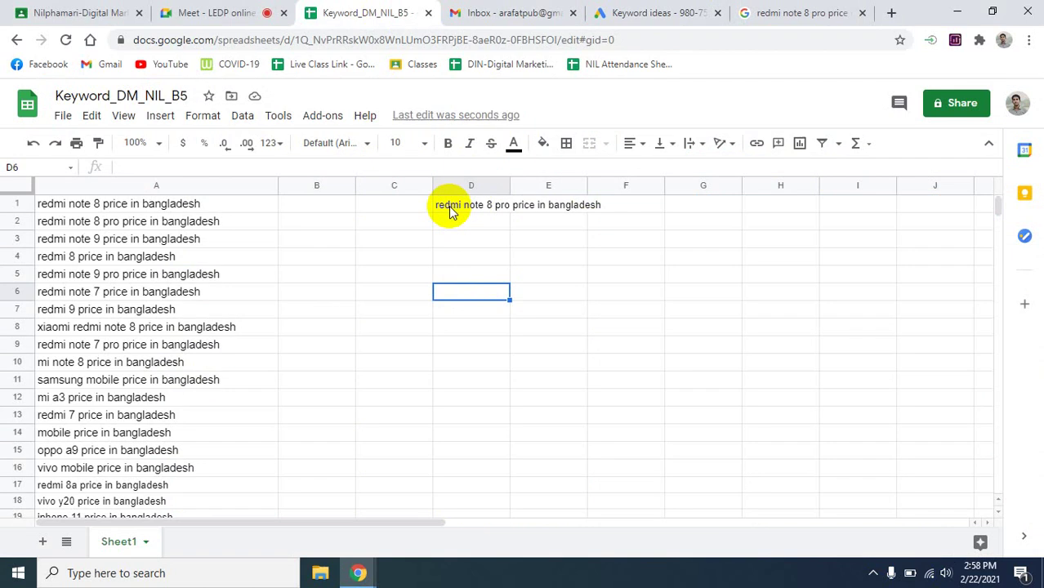
left_click(451, 210)
double_click(451, 209)
key("ctrl+v")
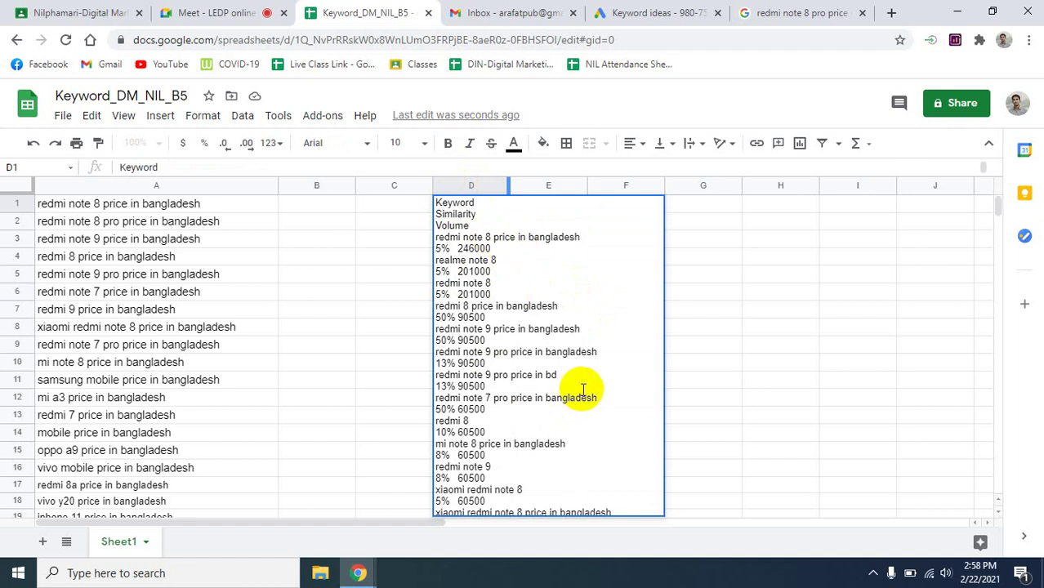
left_click(720, 345)
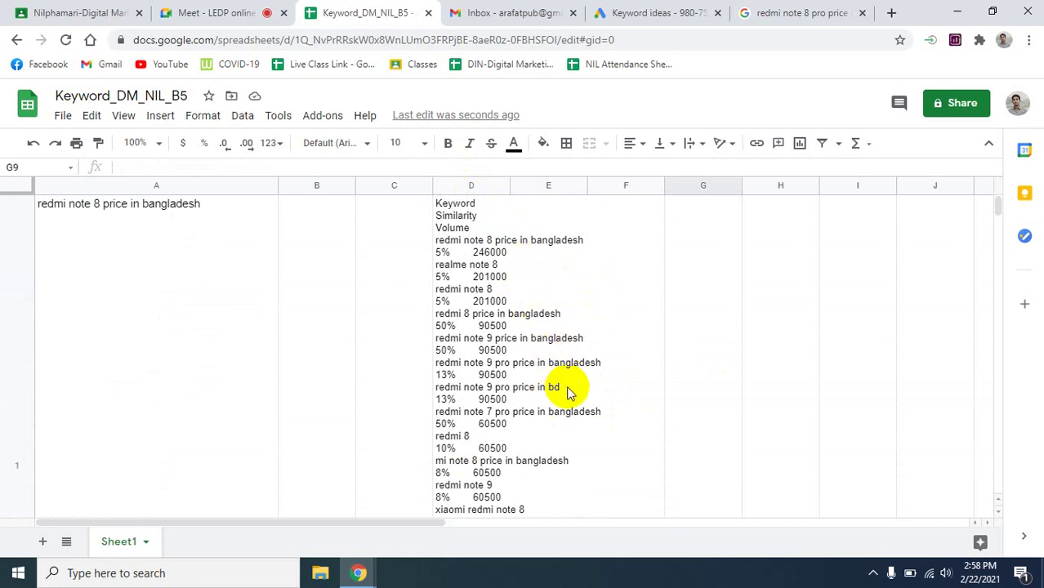
- Search Google for the listed idea "redmi note 8 price in bangladesh" and look through its Keyword Surfer ideas
left_click(659, 13)
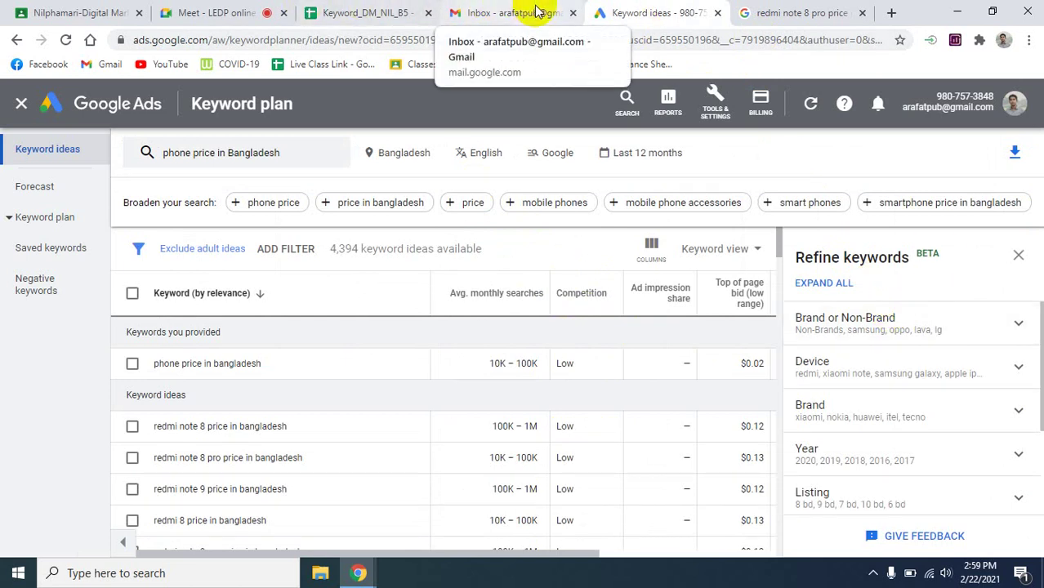
left_click(772, 14)
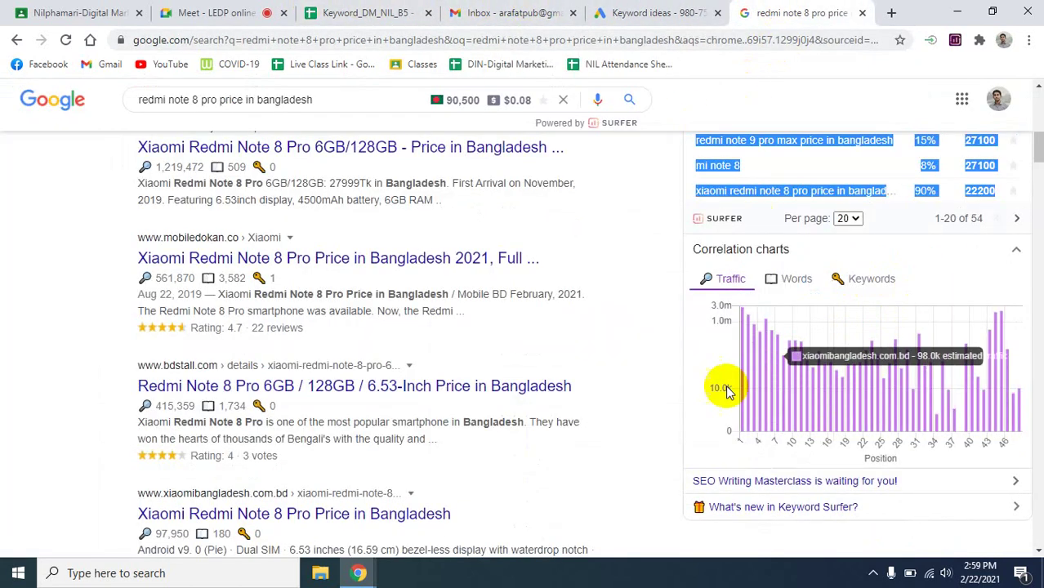
scroll(625, 303, "up", 8)
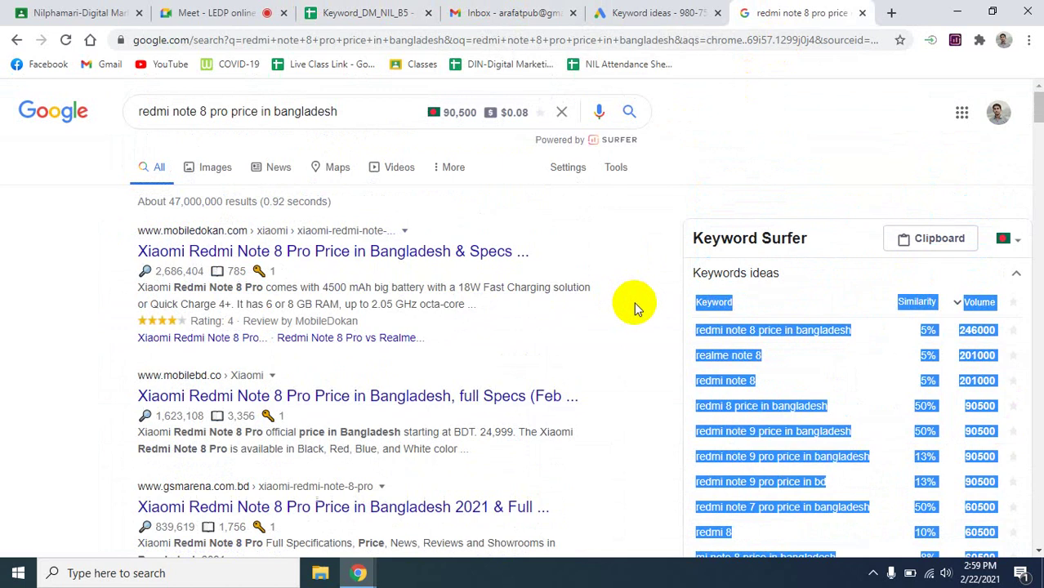
left_click(658, 380)
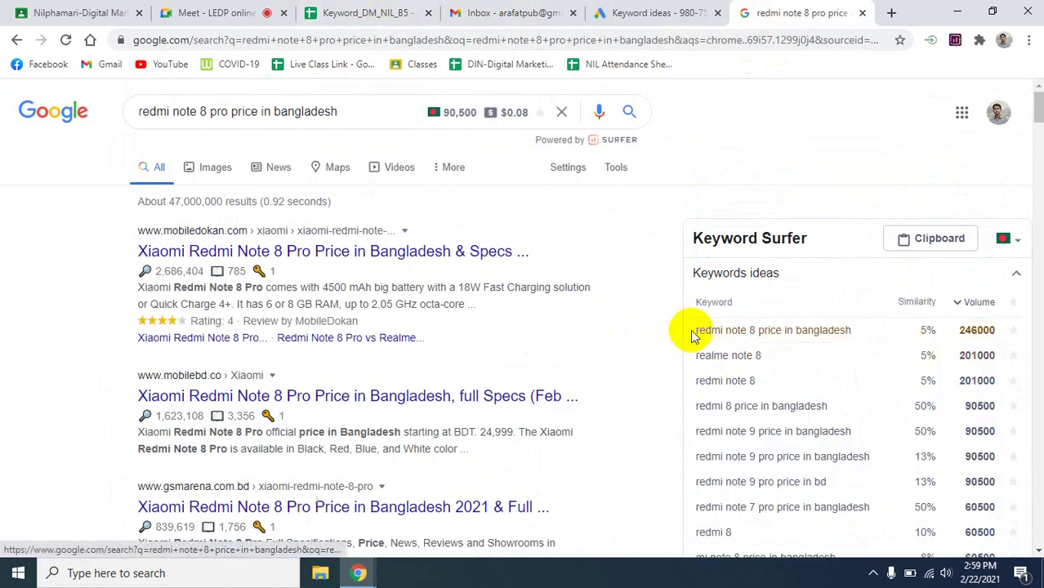
left_click_drag(696, 331, 855, 333)
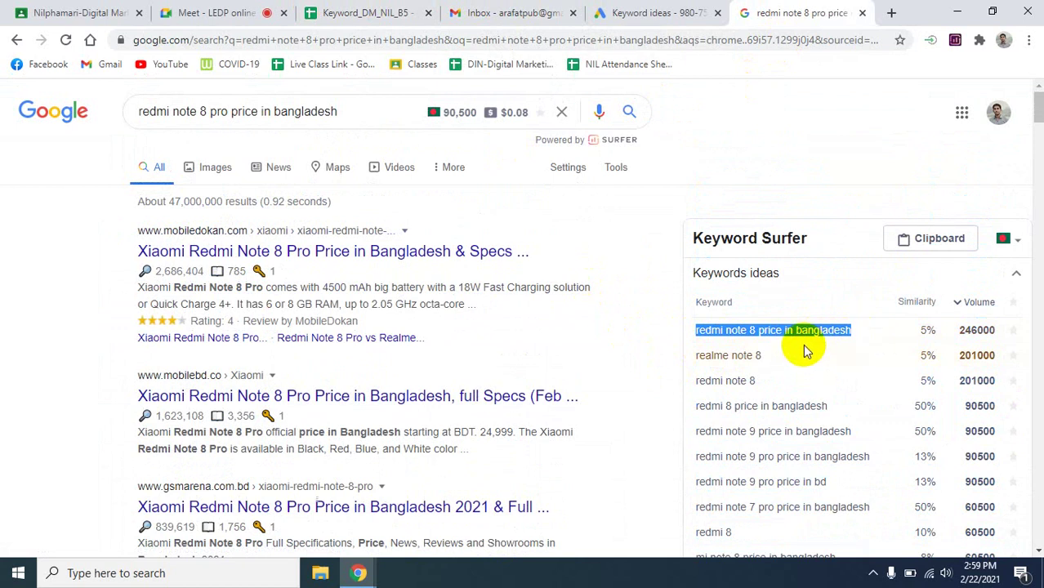
triple_click(352, 117)
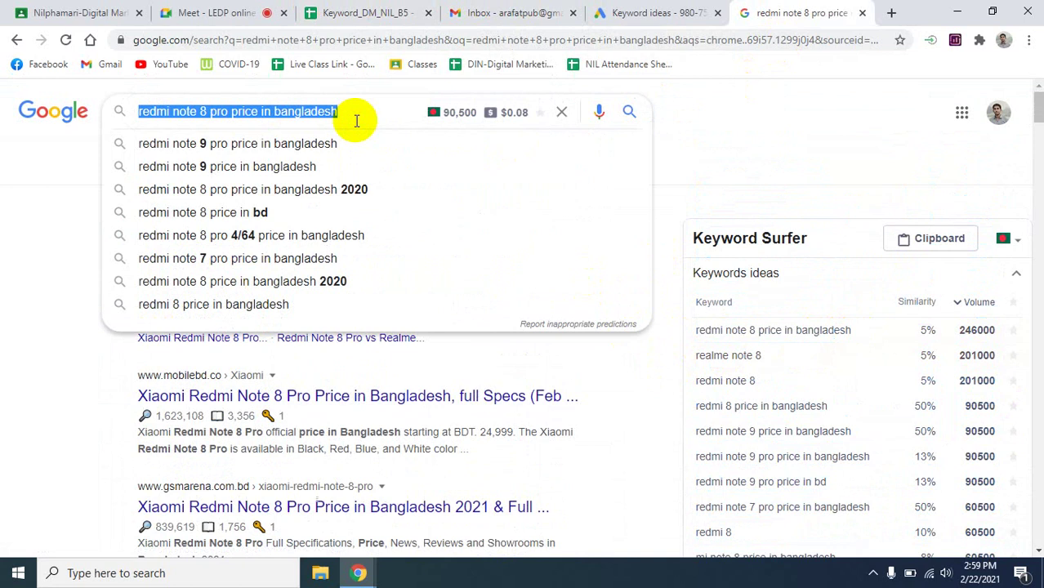
key("ctrl+v")
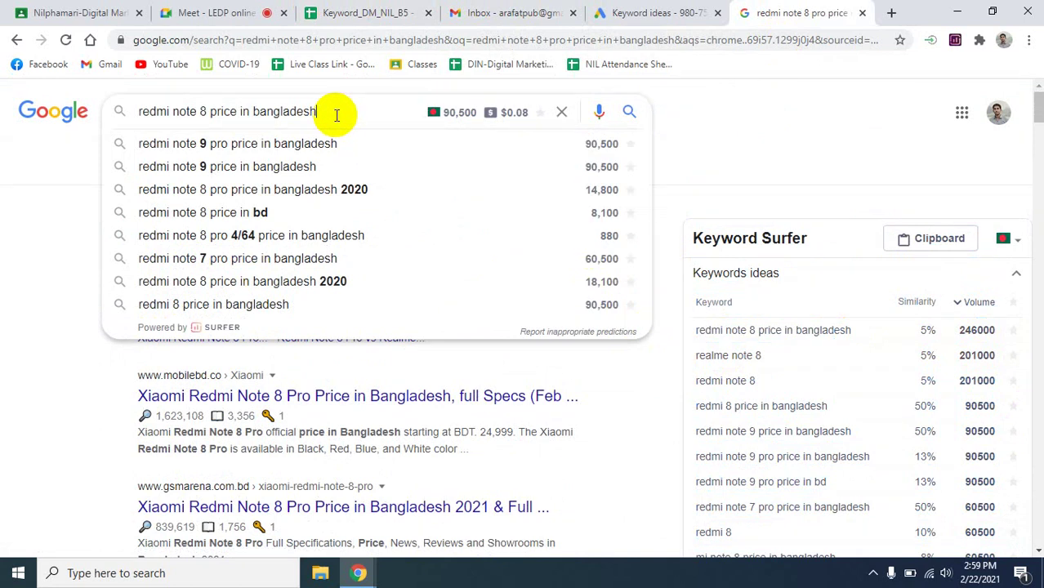
left_click(342, 120)
key("Return")
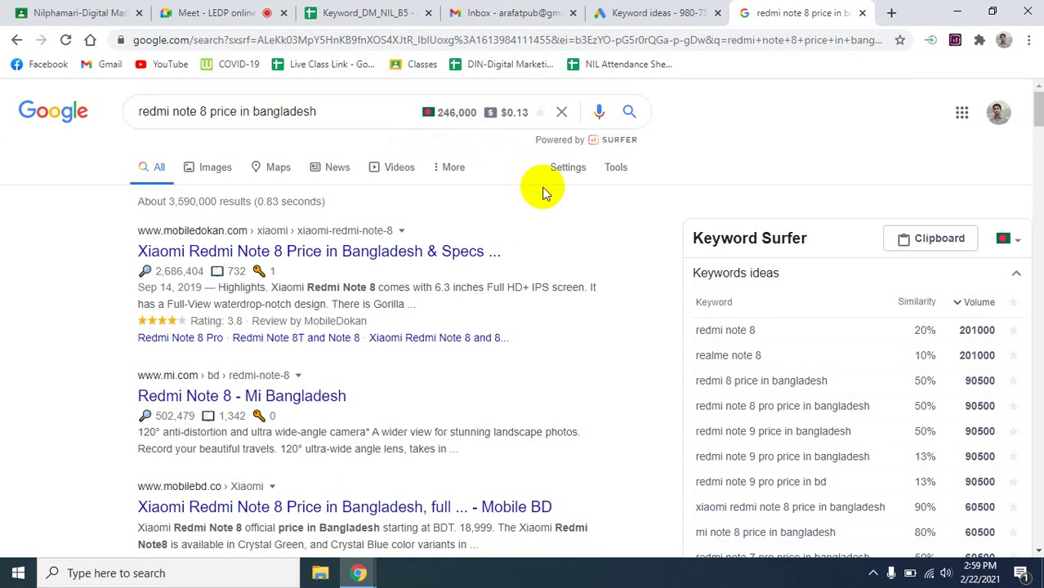
scroll(801, 461, "down", 2)
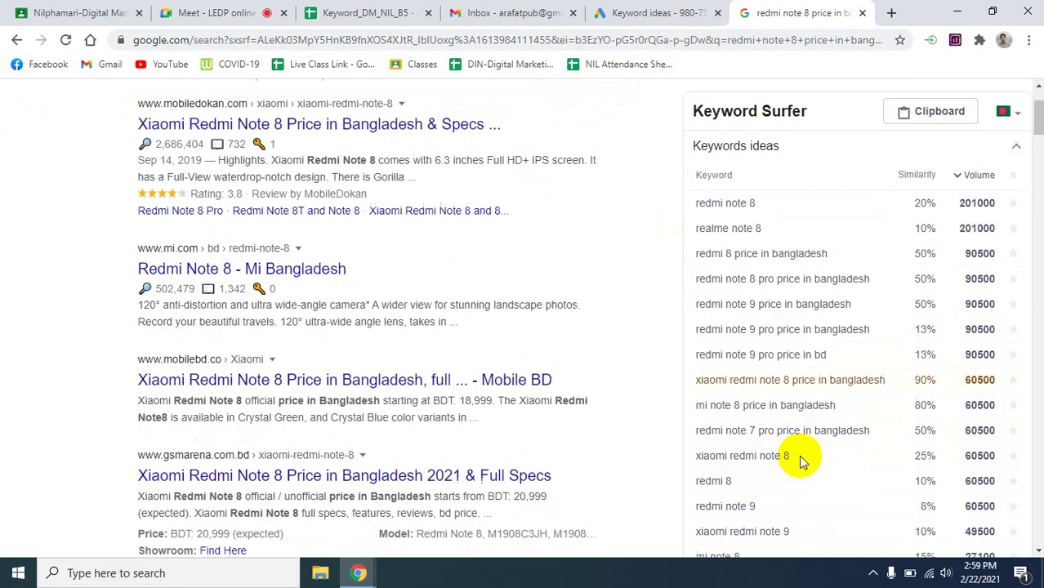
scroll(801, 461, "up", 2)
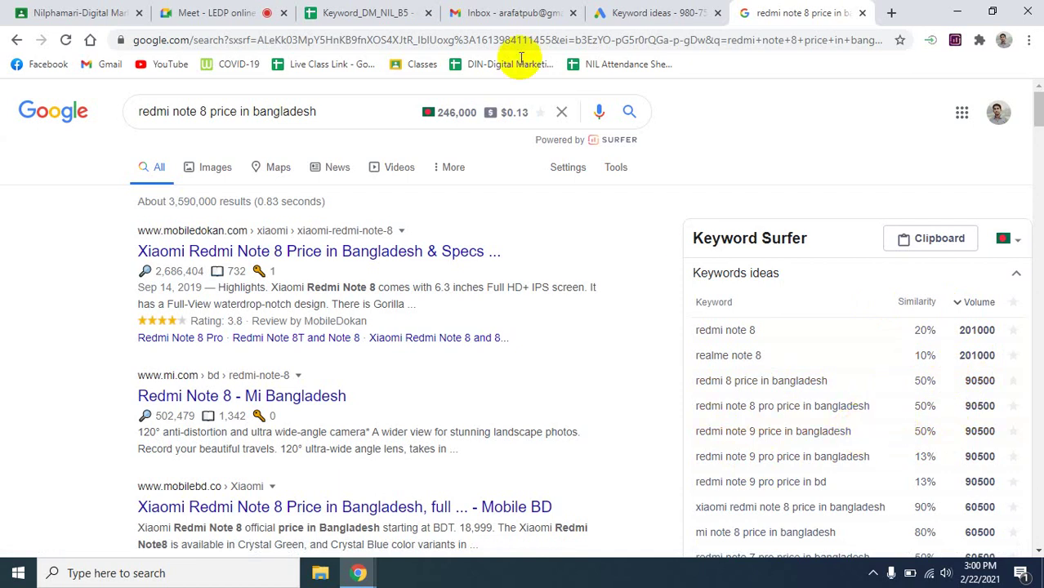
- Switch to the Google Meet call and read the latest messages in the class chat
left_click(209, 12)
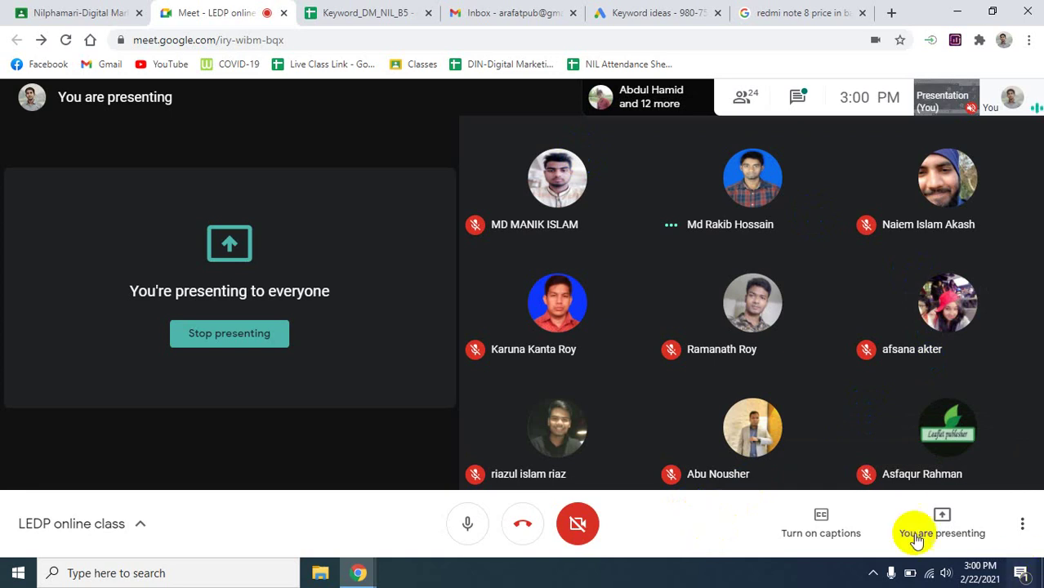
left_click(799, 98)
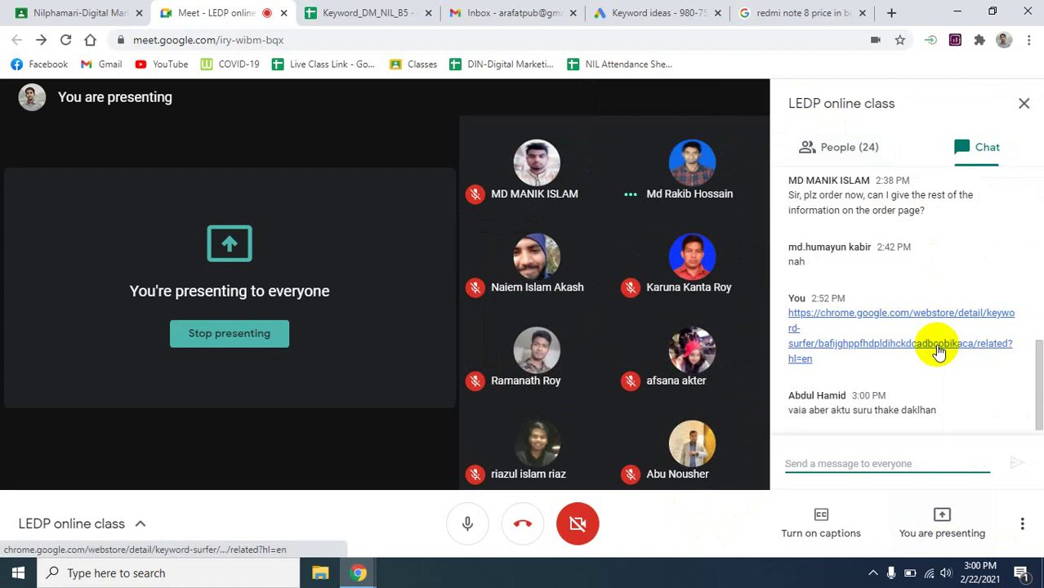
left_click(348, 443)
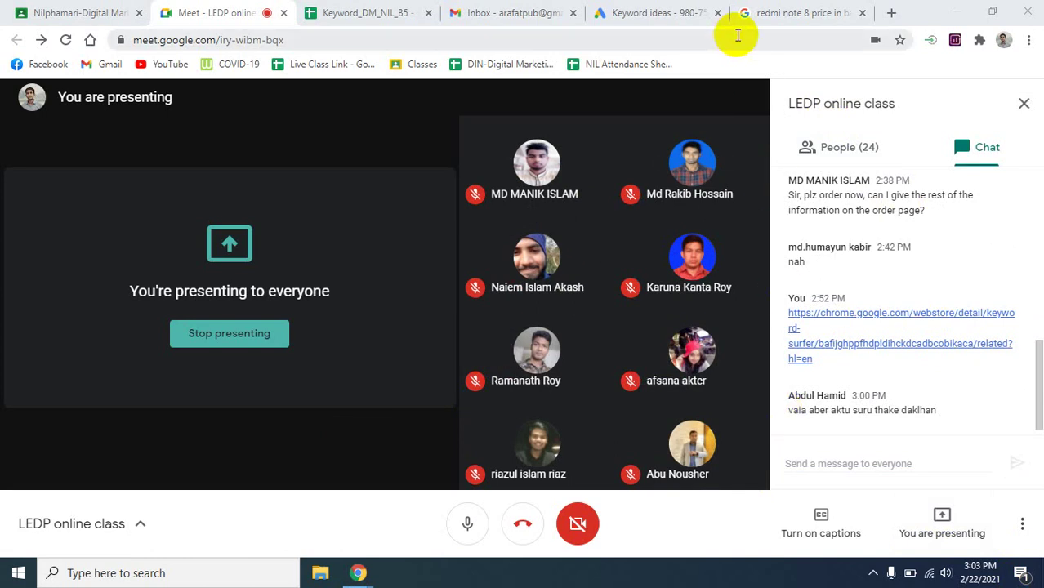
- Return to the Google results, search for "redmi" alone and search for the suggested query "redmi note 8"
left_click(797, 13)
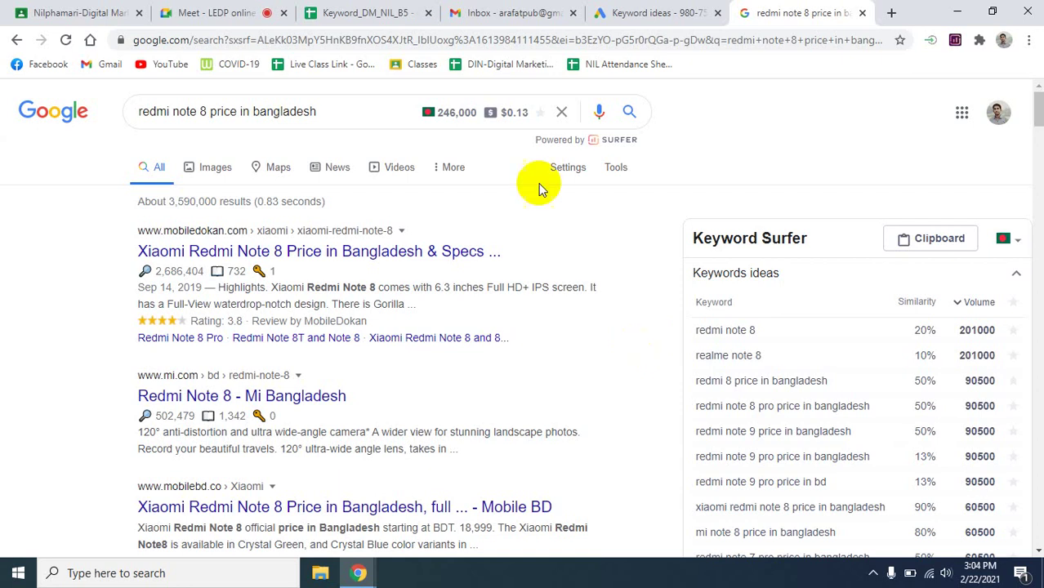
double_click(337, 115)
left_click(337, 117)
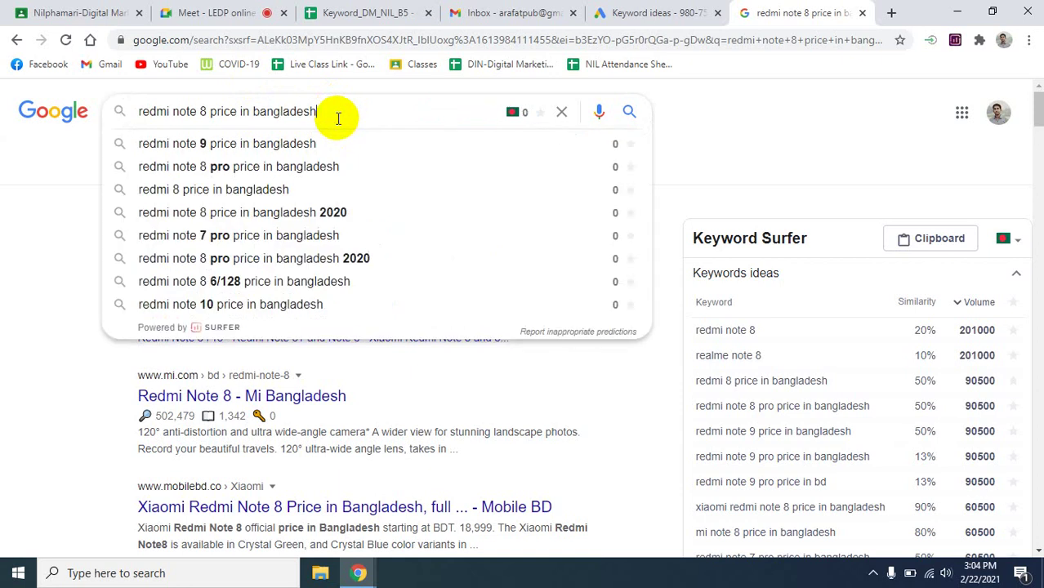
left_click_drag(319, 112, 169, 115)
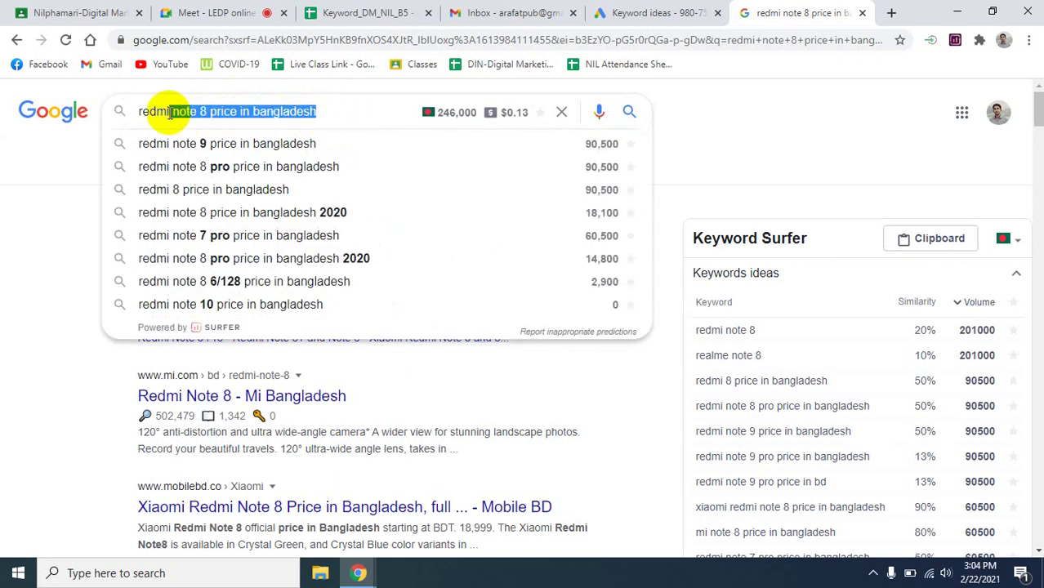
key("BackSpace")
key("Return")
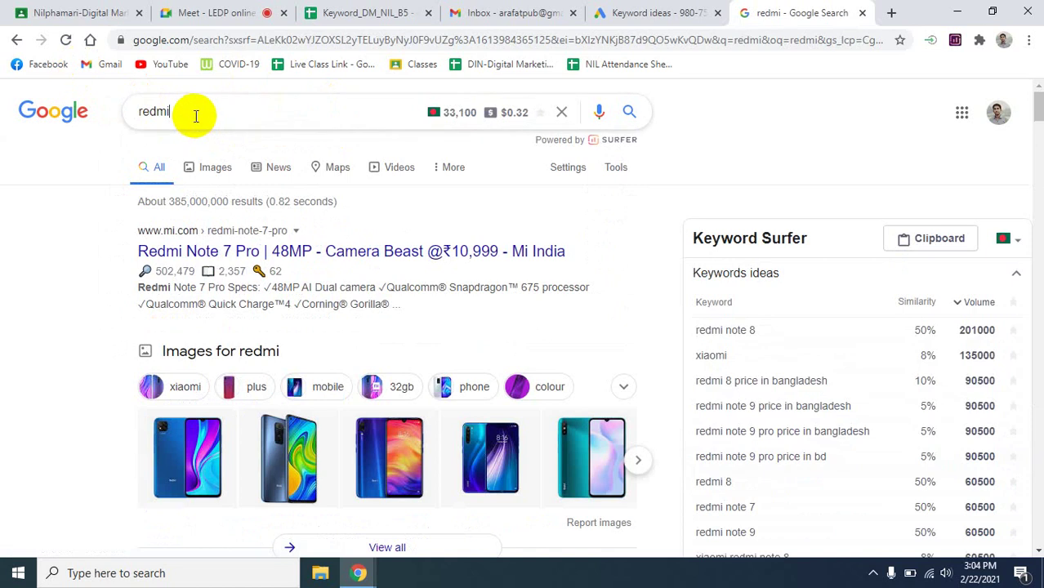
left_click(196, 116)
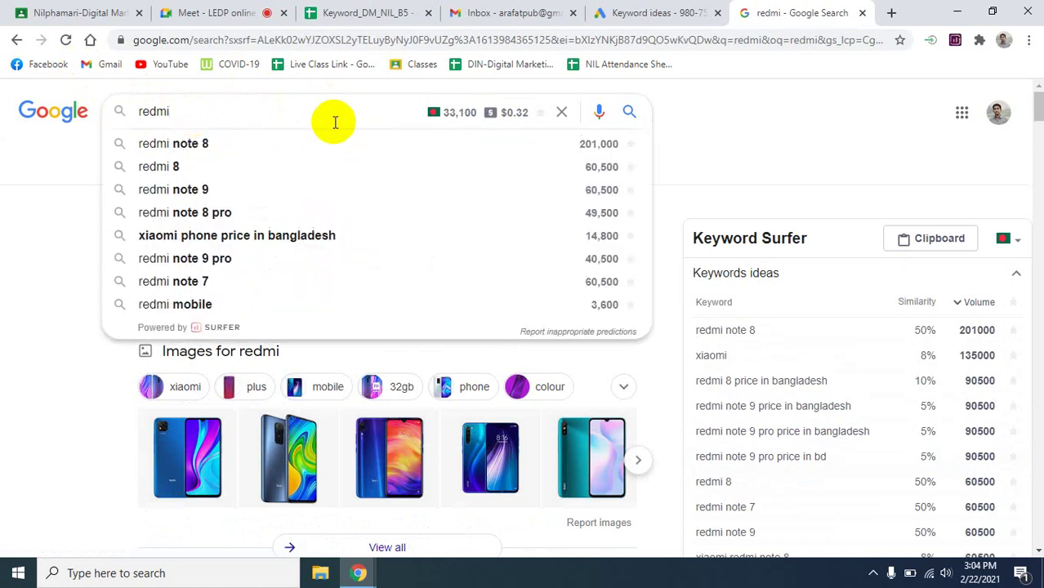
left_click(232, 145)
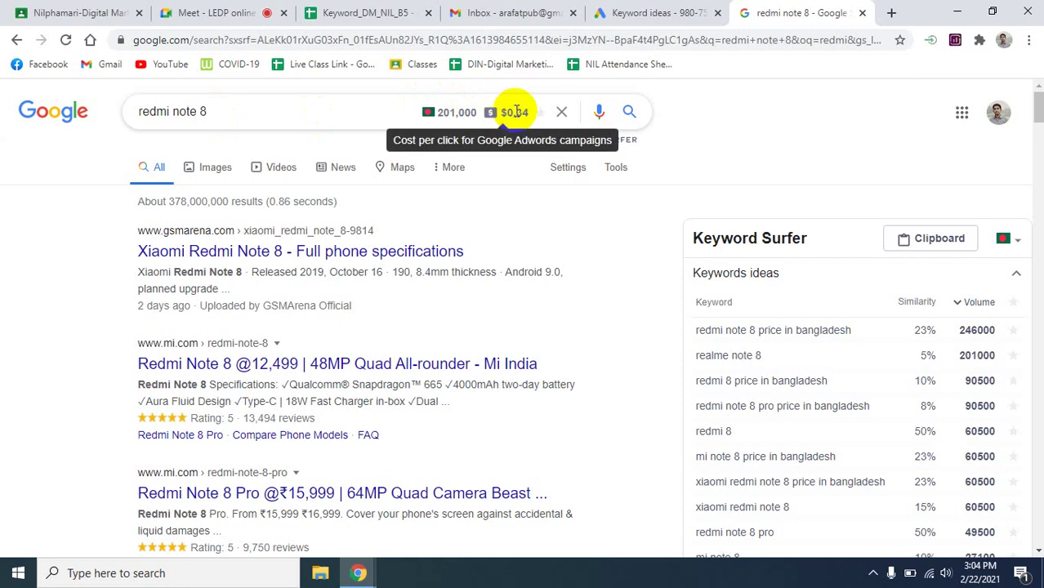
- Open Calculator, multiply the 0.34 cost per click by 85 and close the calculator
left_click(234, 115)
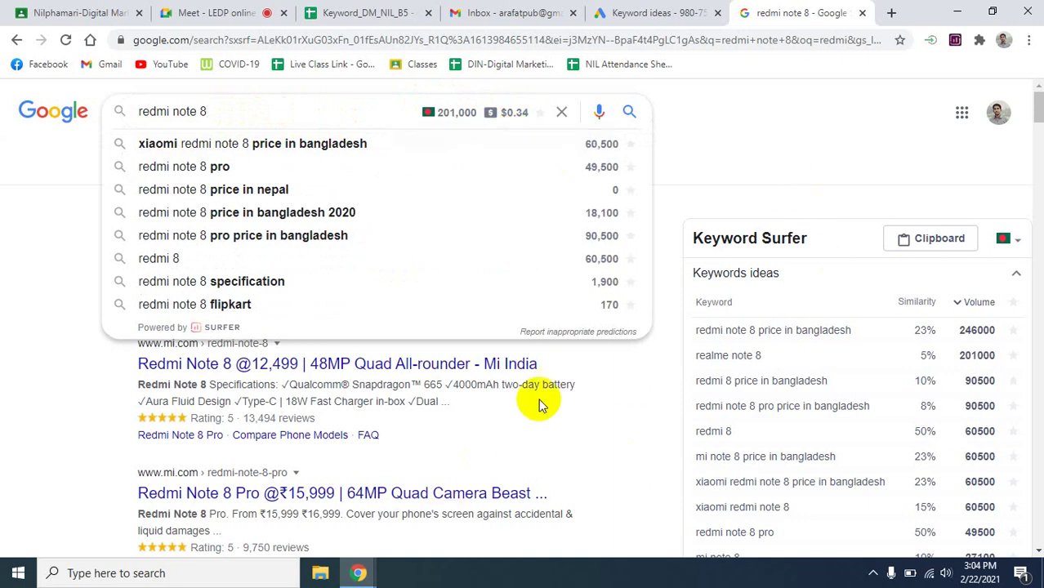
left_click(117, 577)
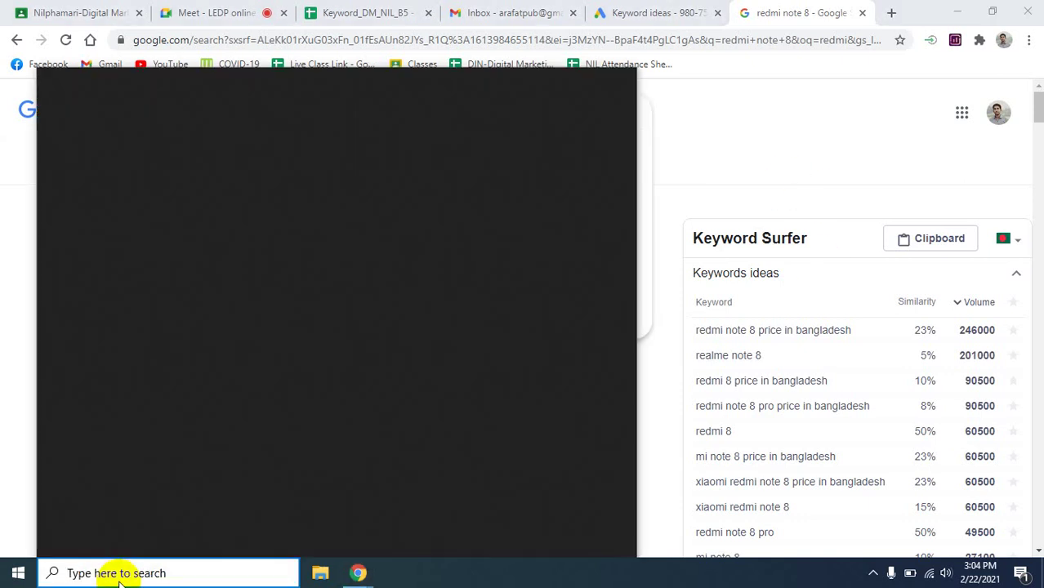
type("cal")
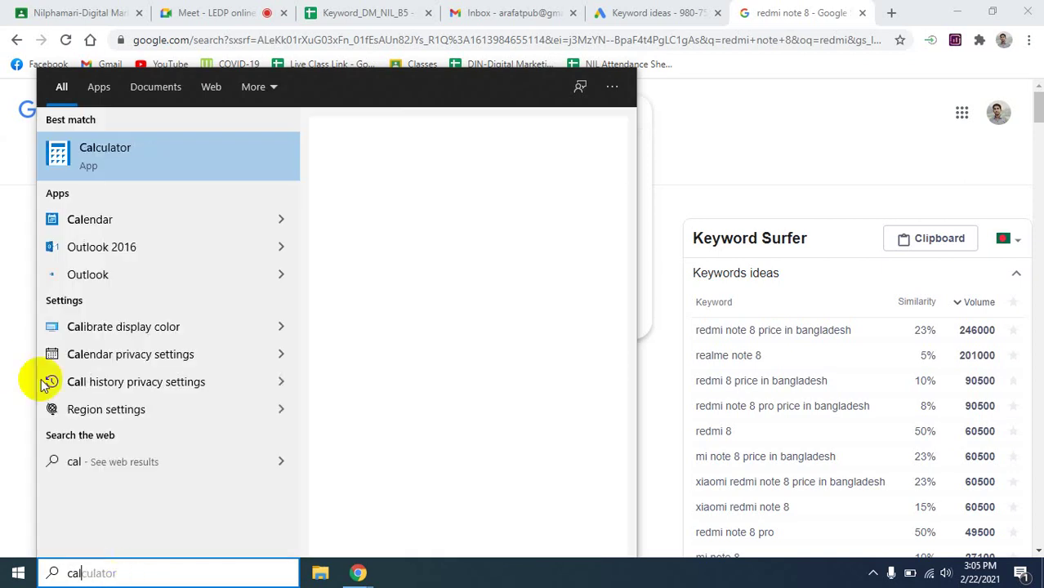
left_click(133, 147)
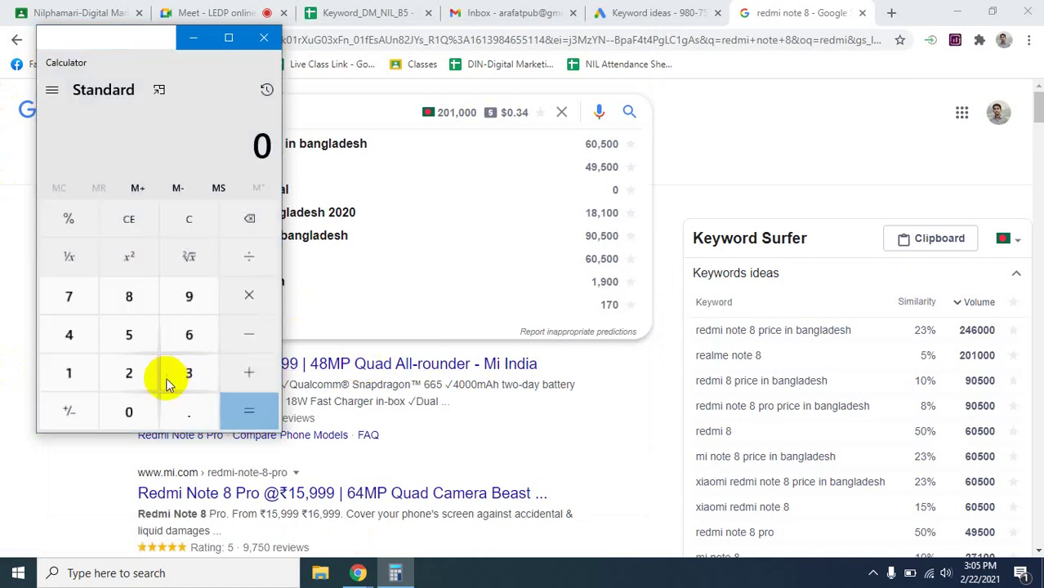
left_click(189, 406)
left_click(187, 366)
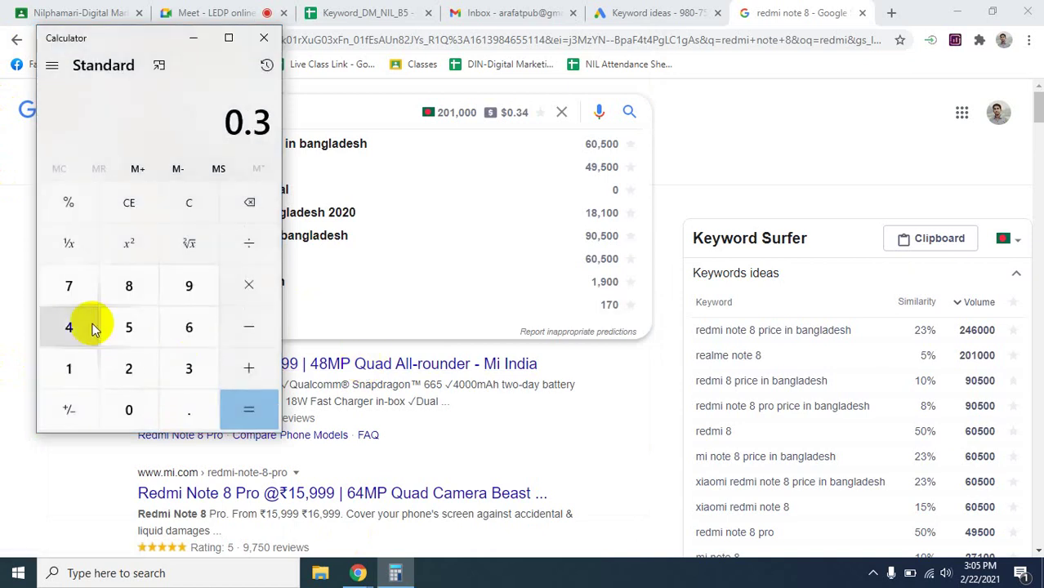
left_click(81, 326)
left_click(250, 290)
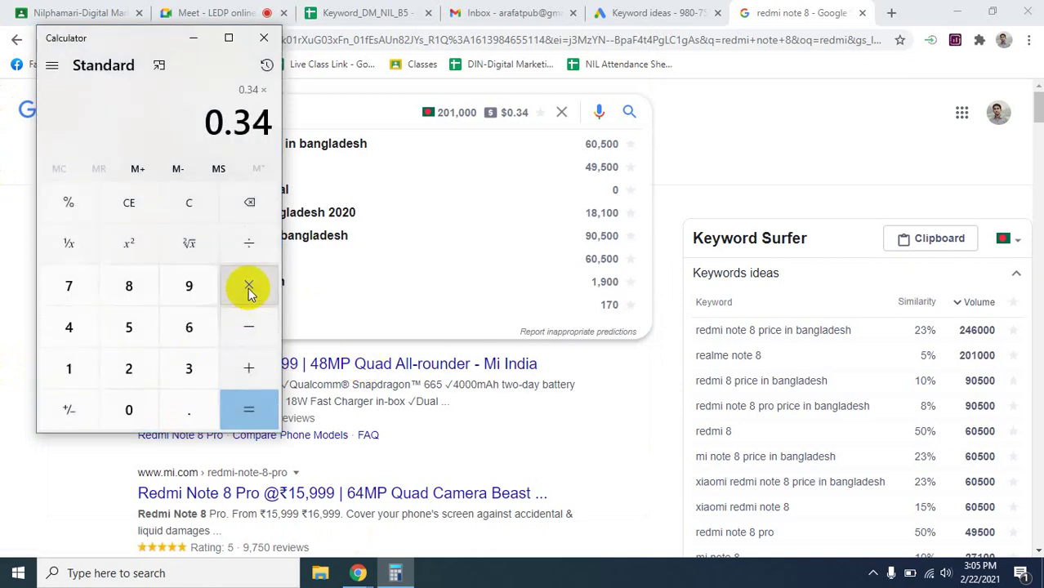
left_click(129, 284)
left_click(131, 323)
left_click(238, 415)
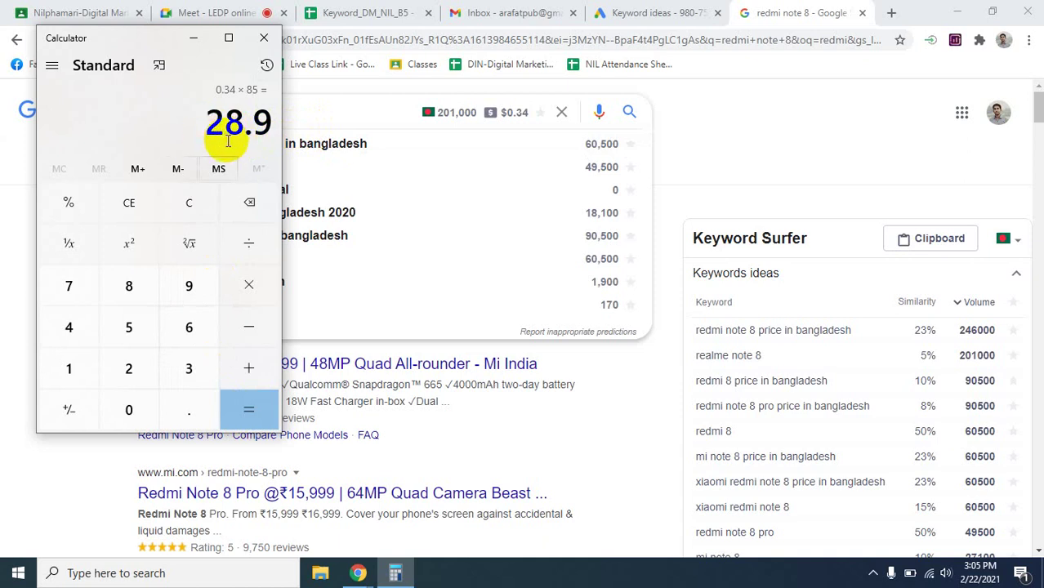
left_click(264, 37)
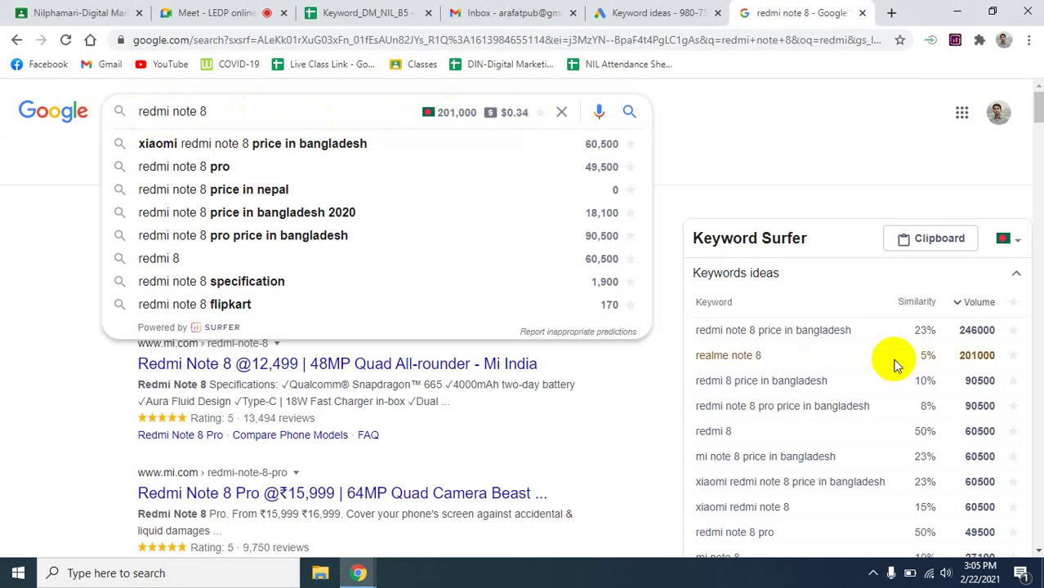
- Copy the idea "redmi note 8 price in bangladesh" from the Keyword Surfer list and search Google for it
left_click_drag(852, 330, 696, 345)
key("ctrl+c")
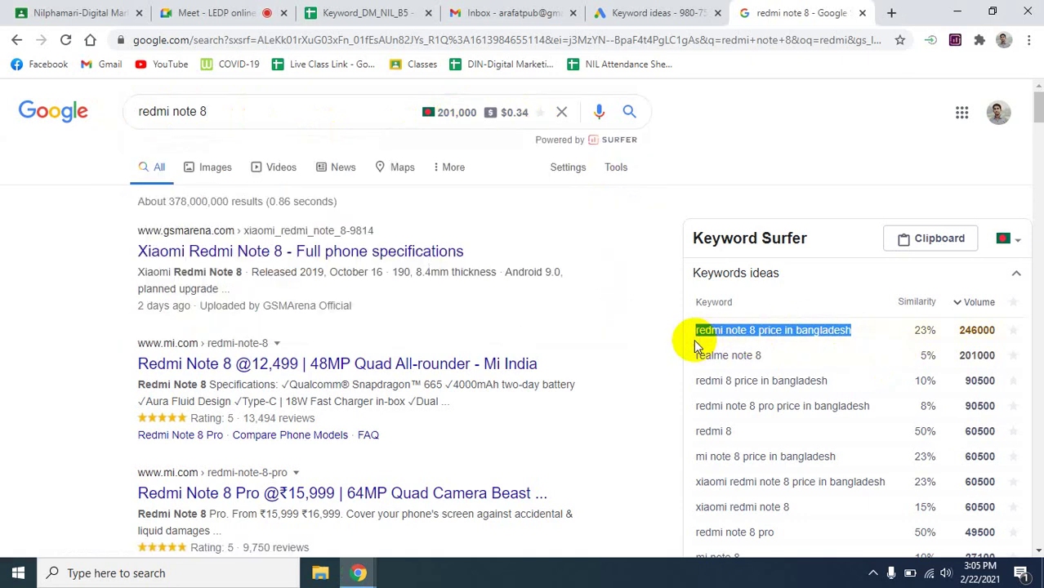
double_click(247, 120)
left_click(247, 120)
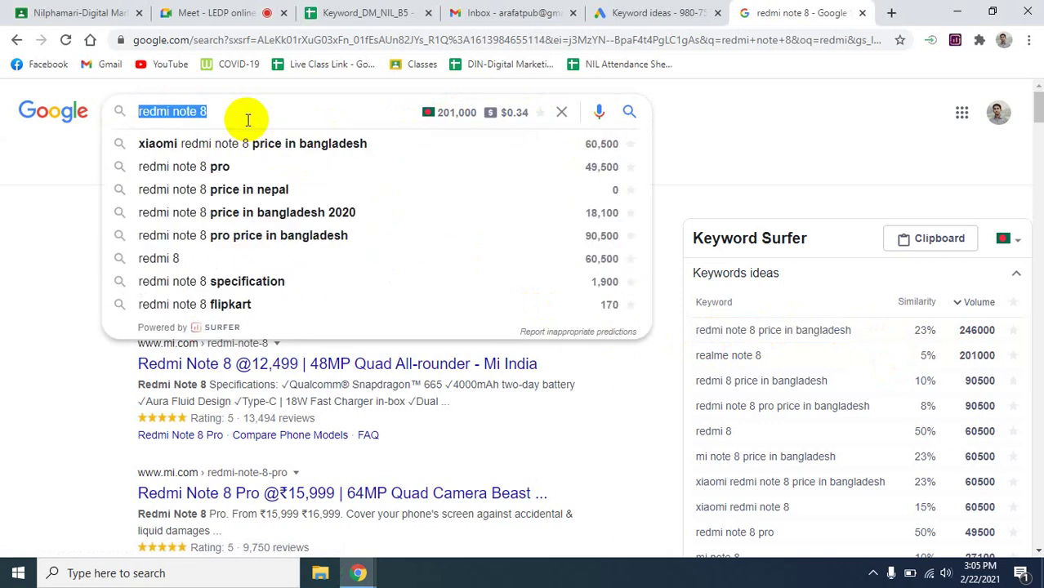
key("ctrl+v")
key("Return")
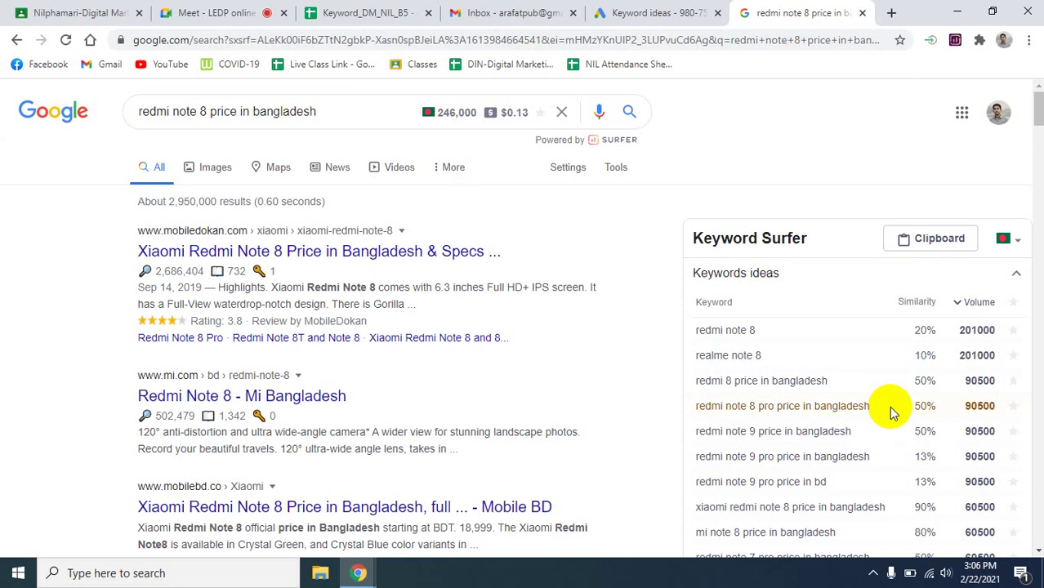
- Switch to the Keyword Planner ideas and on to the Keyword_DM_NIL_B5 spreadsheet
left_click(683, 14)
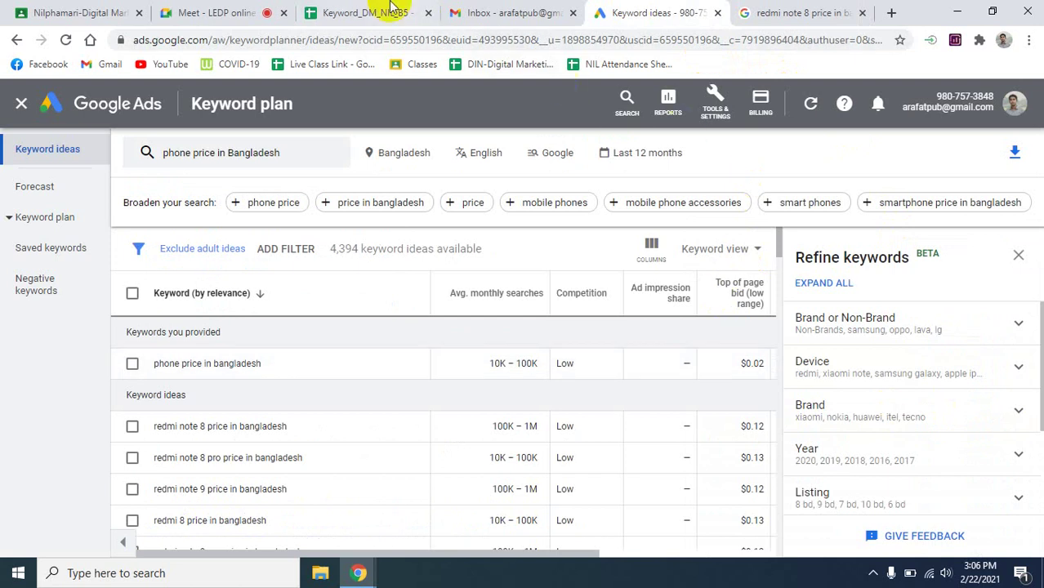
left_click(361, 13)
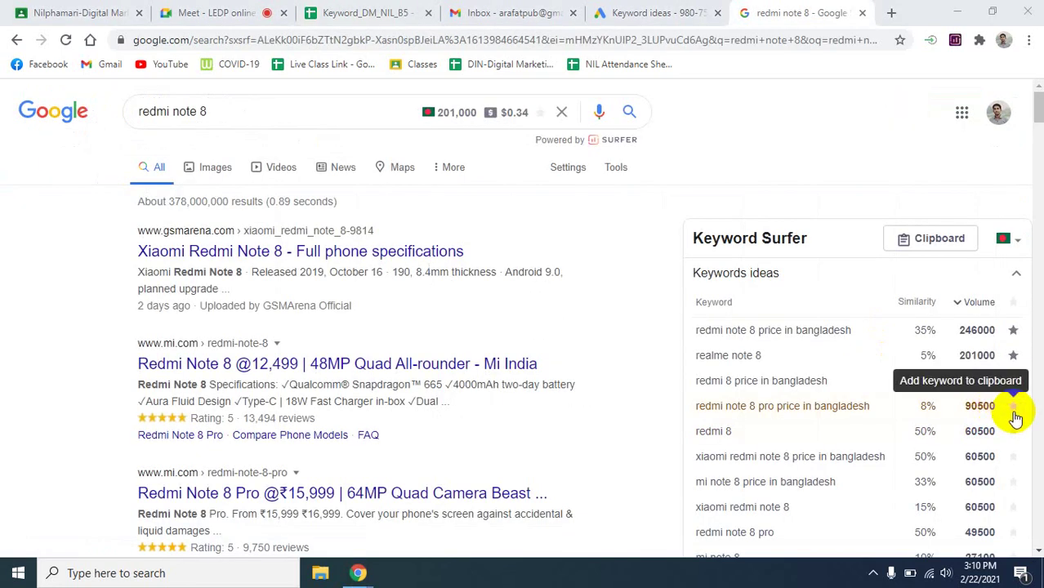
- Add the "redmi note 8" ideas from "redmi note 8 pro price in bangladesh" down to "xiaomi redmi note 8" to the Keyword Surfer clipboard
left_click(1012, 406)
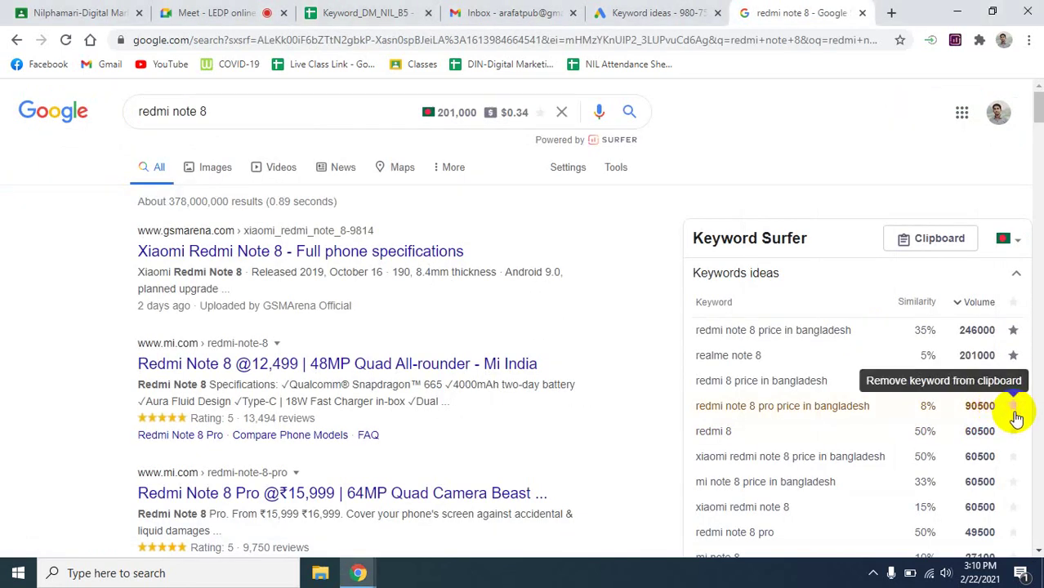
left_click(1013, 460)
left_click(1014, 482)
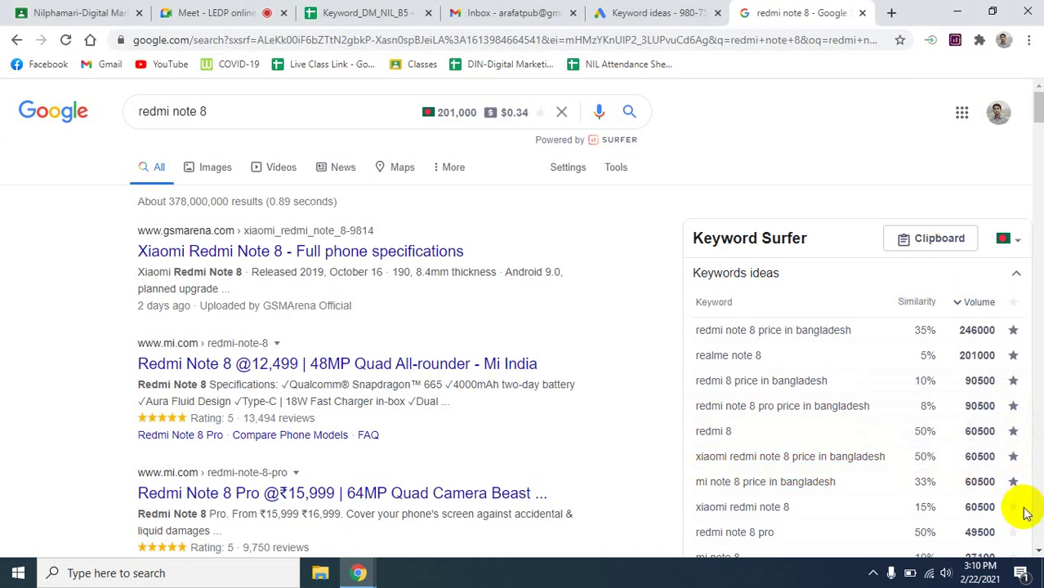
left_click(1013, 507)
- Add the ideas from "redmi note 8 pro" down to "redmi note 8 price in bangladesh 2020" to the Keyword Surfer clipboard
scroll(1015, 501, "down", 3)
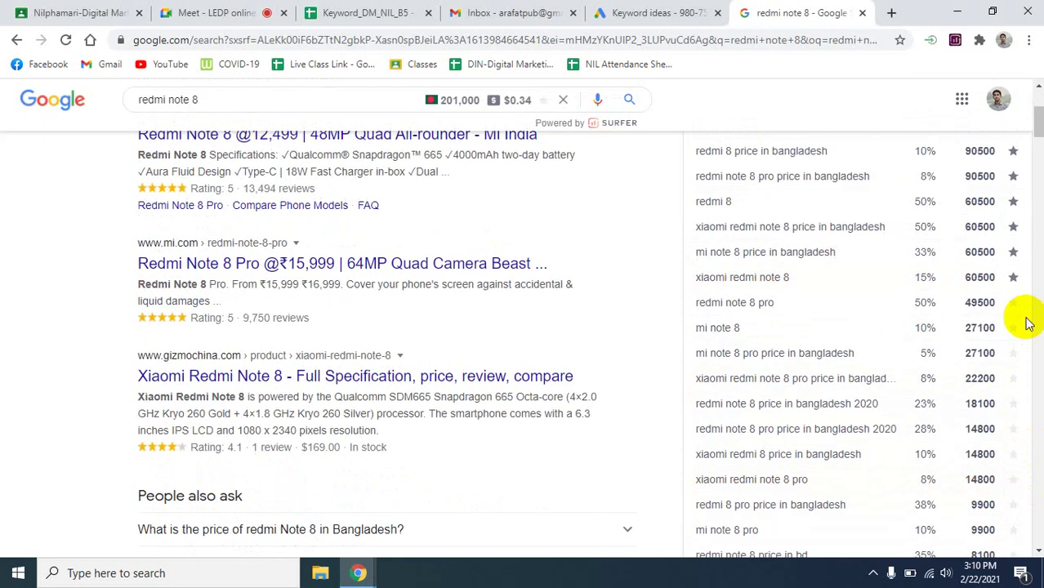
left_click(1014, 304)
left_click(1016, 328)
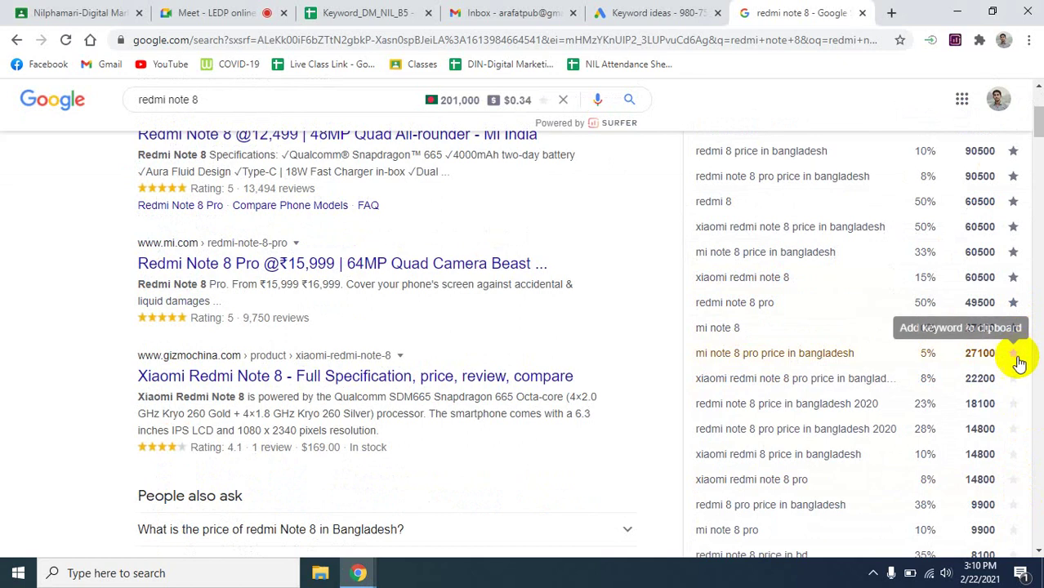
left_click(1019, 362)
left_click(1014, 386)
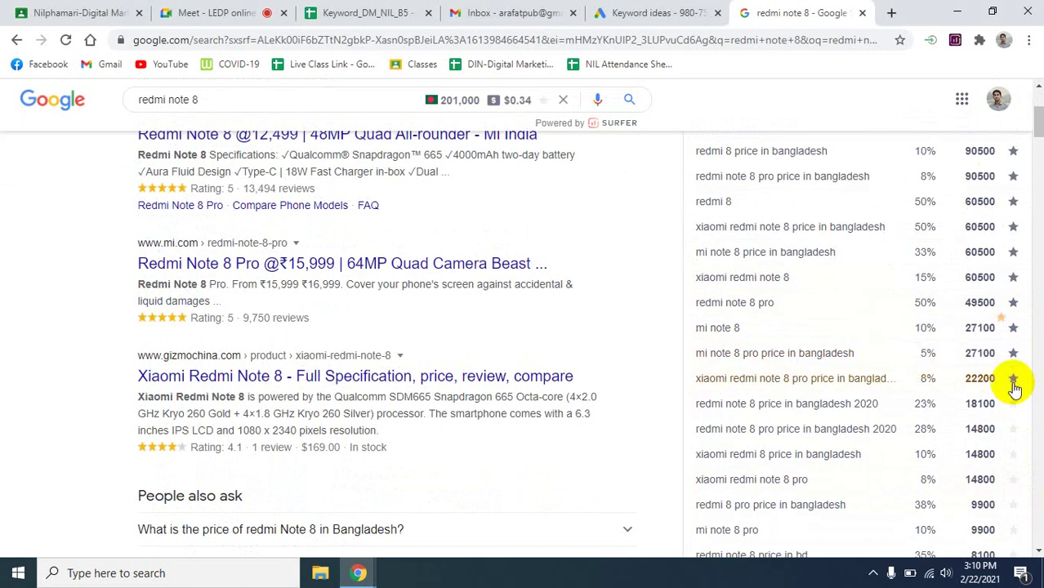
left_click(1014, 403)
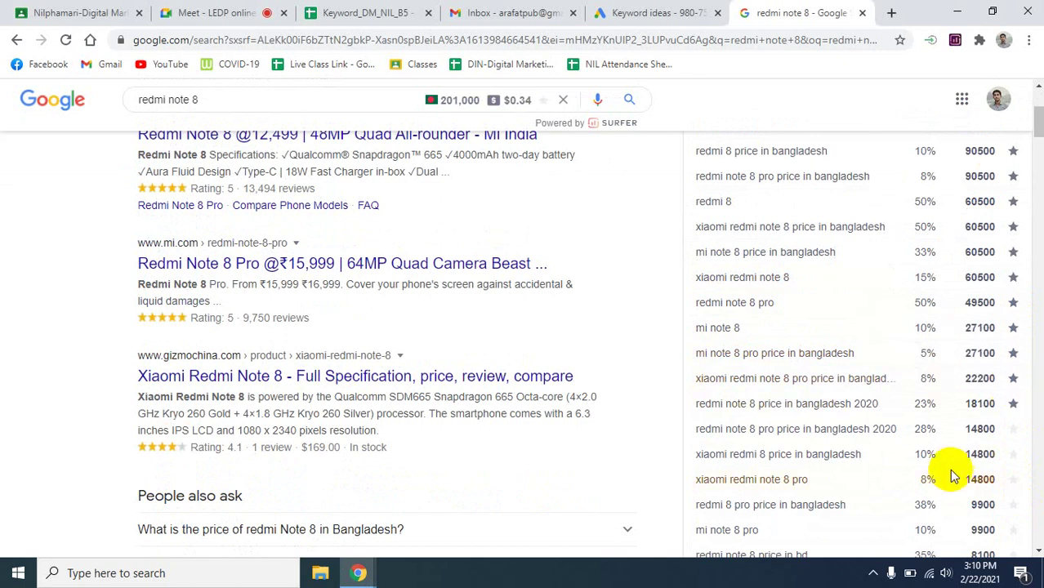
scroll(964, 465, "up", 3)
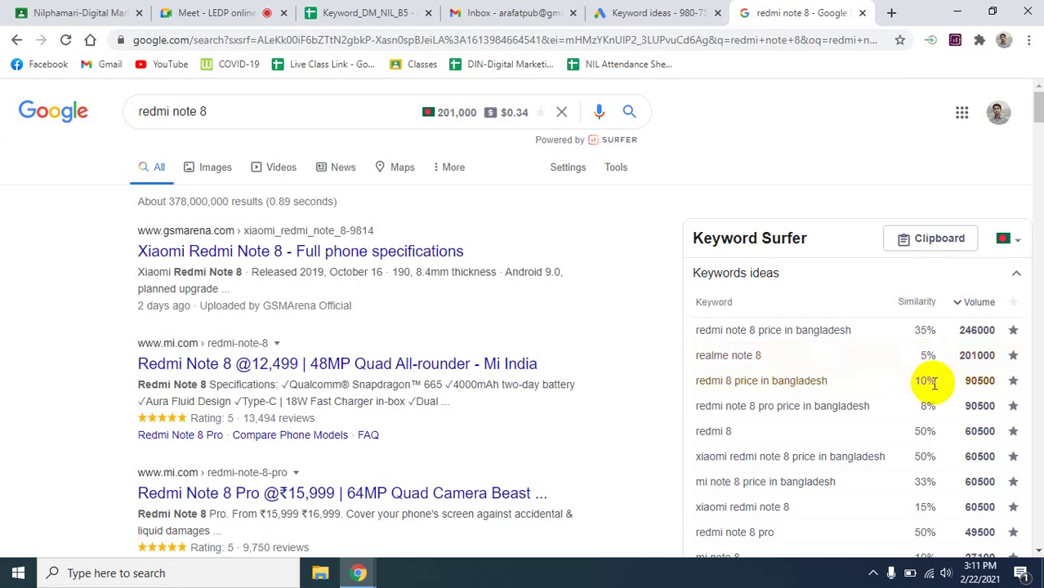
- Add "redmi note 8 pro price in bangladesh 2020" and "redmi note 8 price in bd" to the Keyword Surfer clipboard
scroll(931, 376, "down", 1)
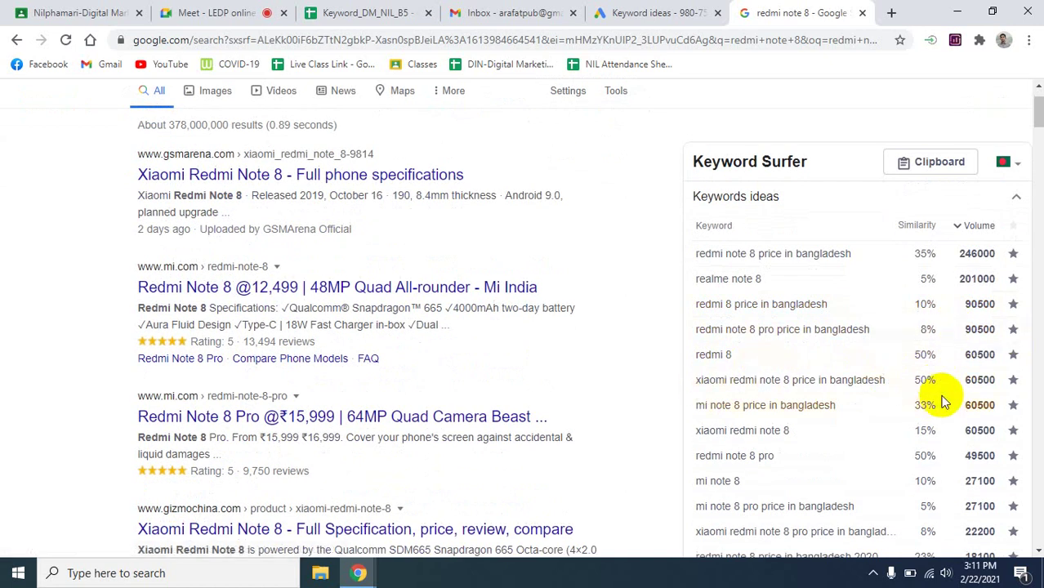
scroll(940, 425, "down", 6)
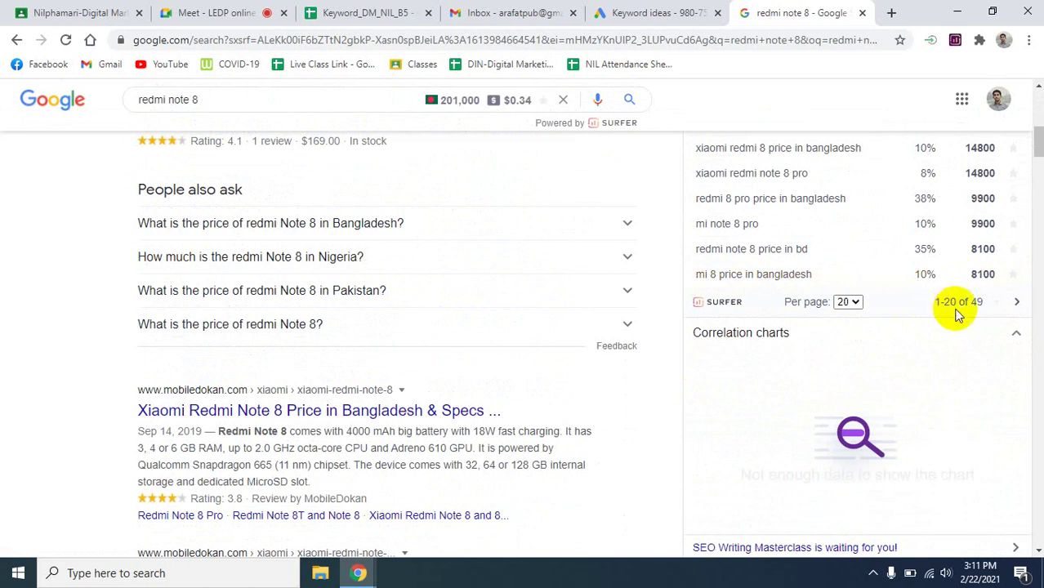
scroll(956, 319, "up", 1)
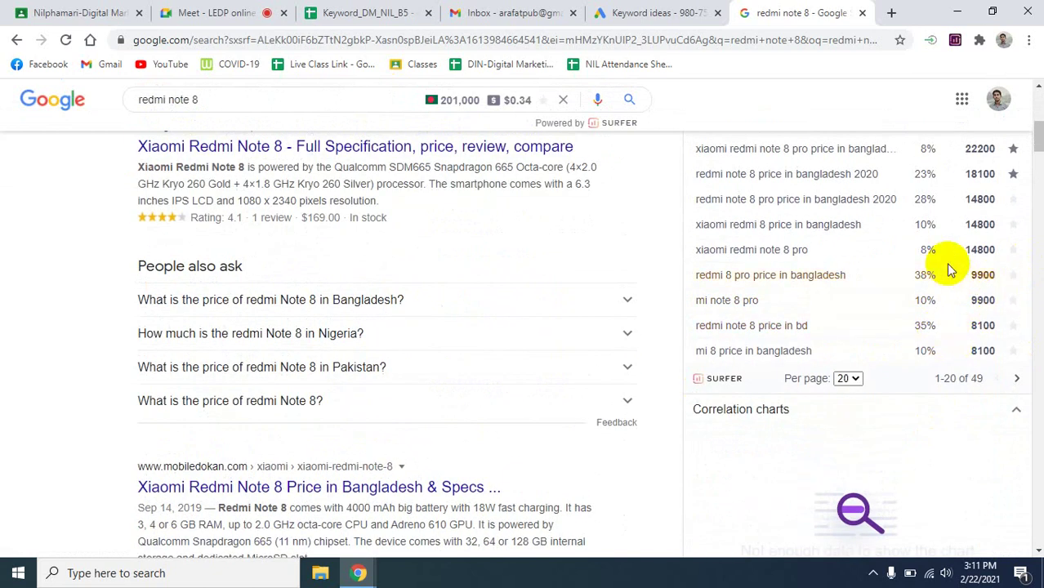
left_click(1013, 199)
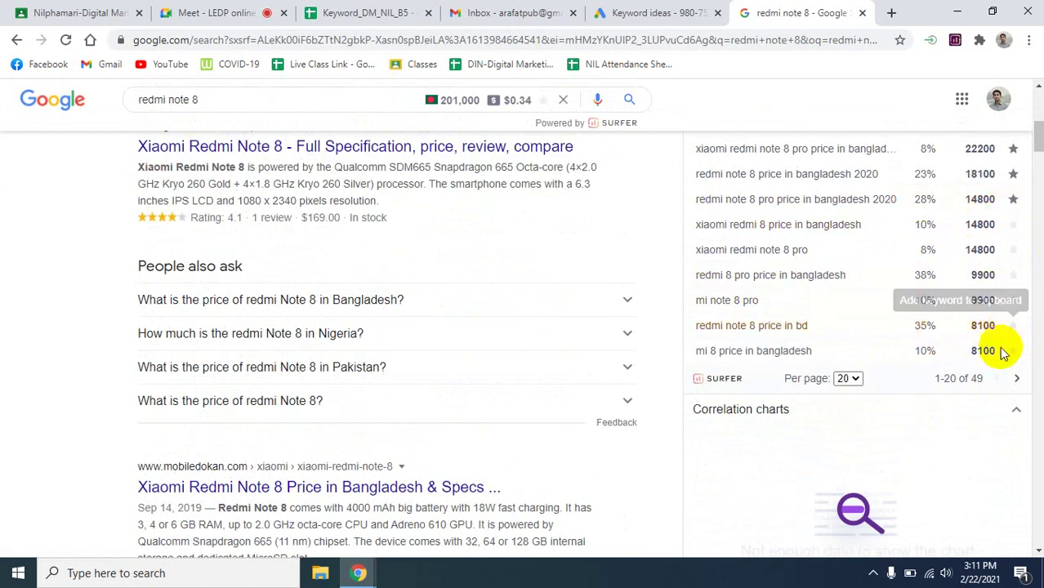
left_click(1013, 328)
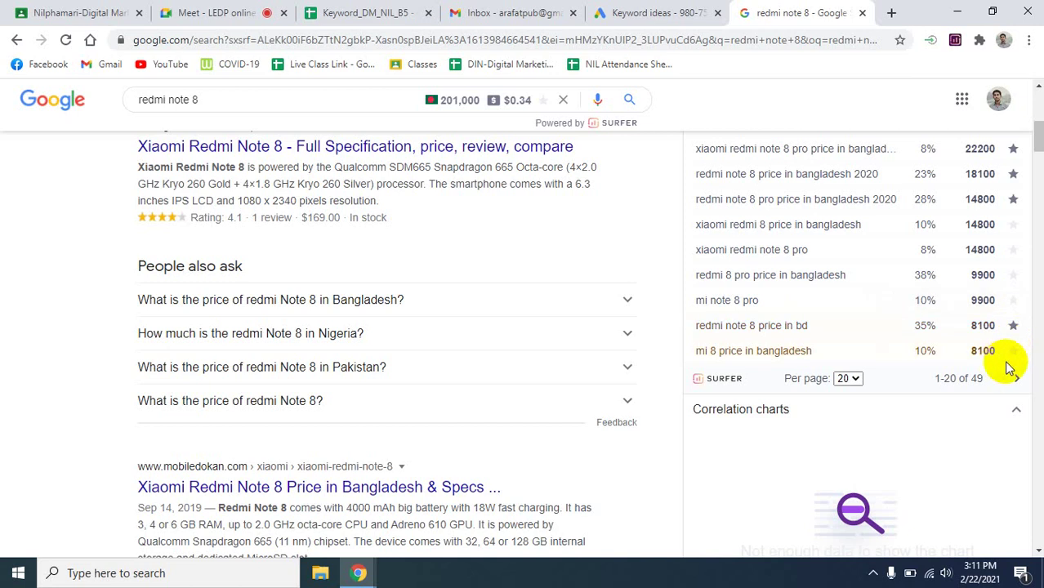
scroll(981, 345, "up", 2)
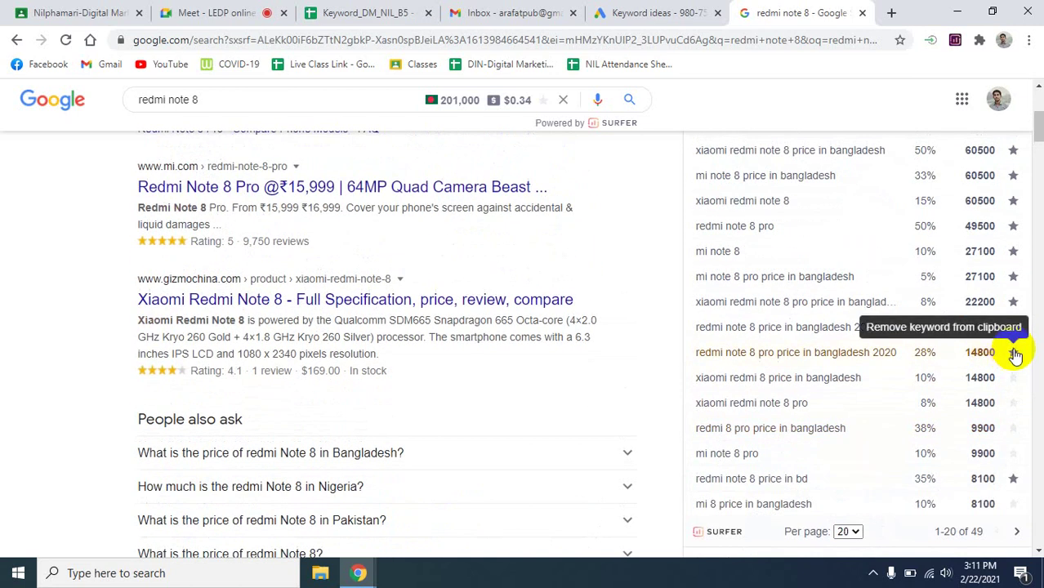
scroll(991, 355, "up", 4)
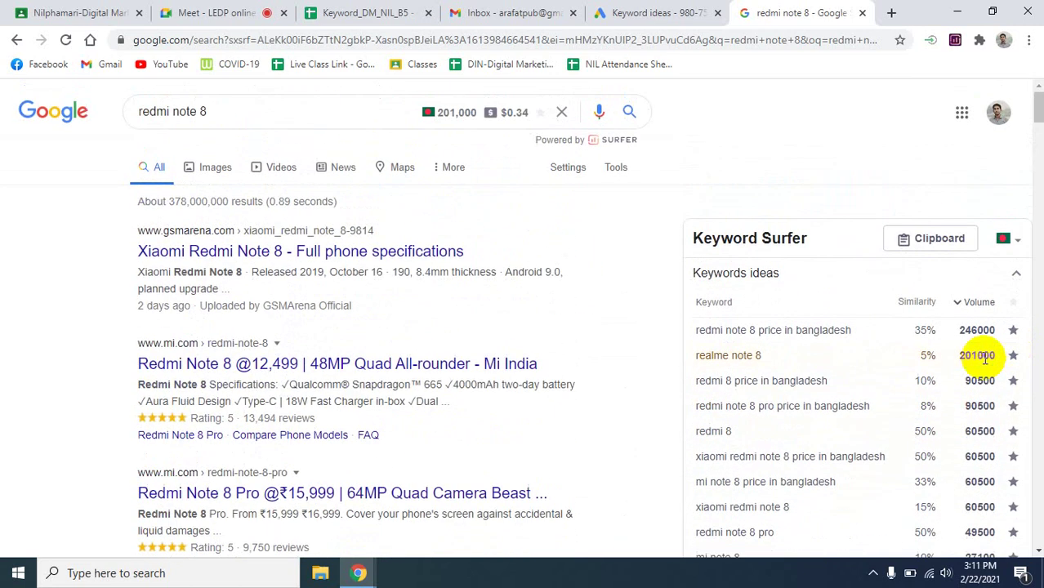
- Open the Keyword Surfer clipboard, look through the collected keywords and view its export and clear options
left_click(950, 242)
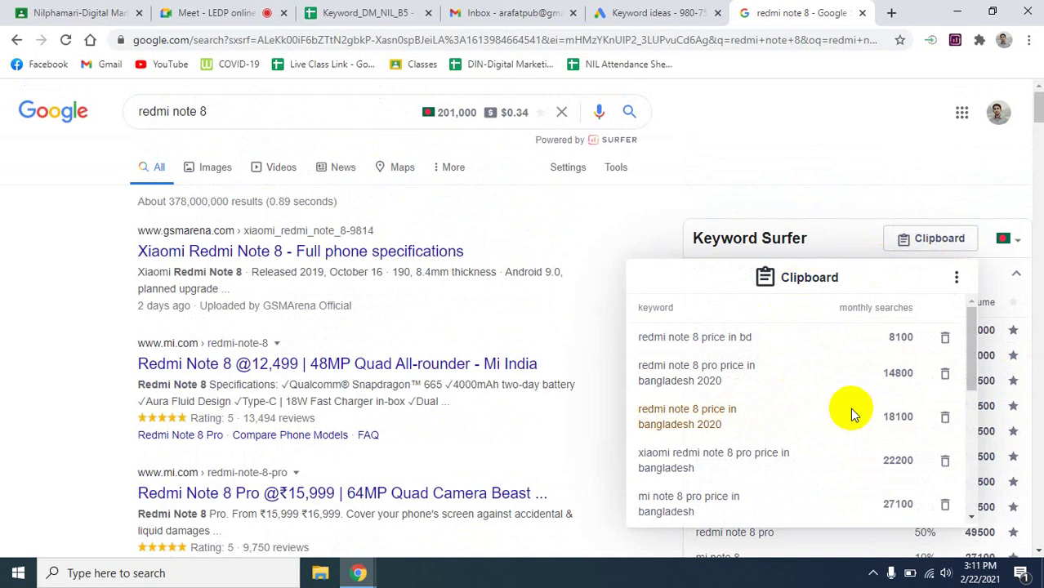
scroll(850, 408, "down", 8)
scroll(850, 409, "up", 8)
scroll(857, 416, "down", 8)
scroll(857, 416, "up", 8)
left_click(957, 279)
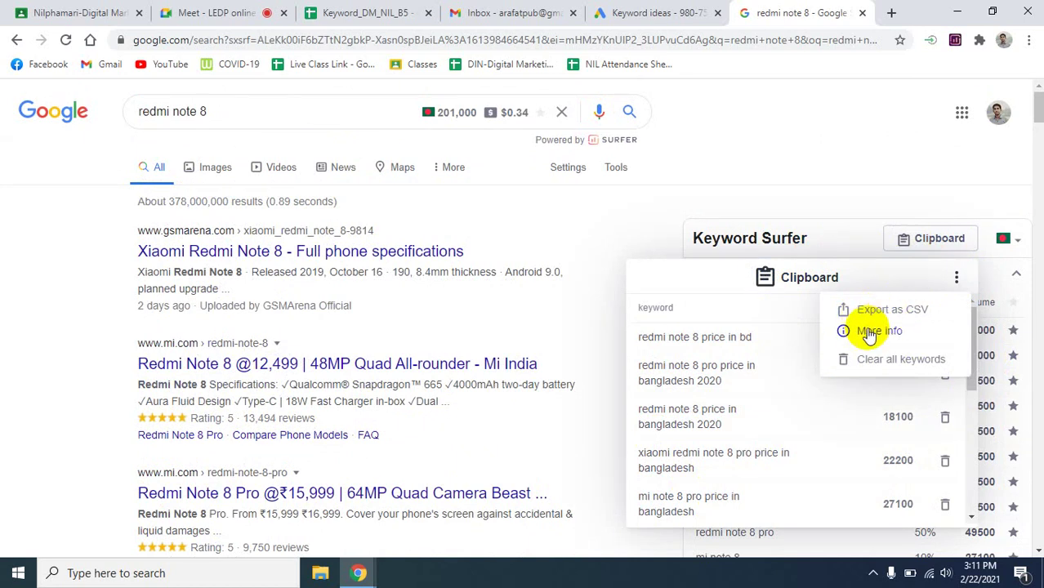
left_click(809, 390)
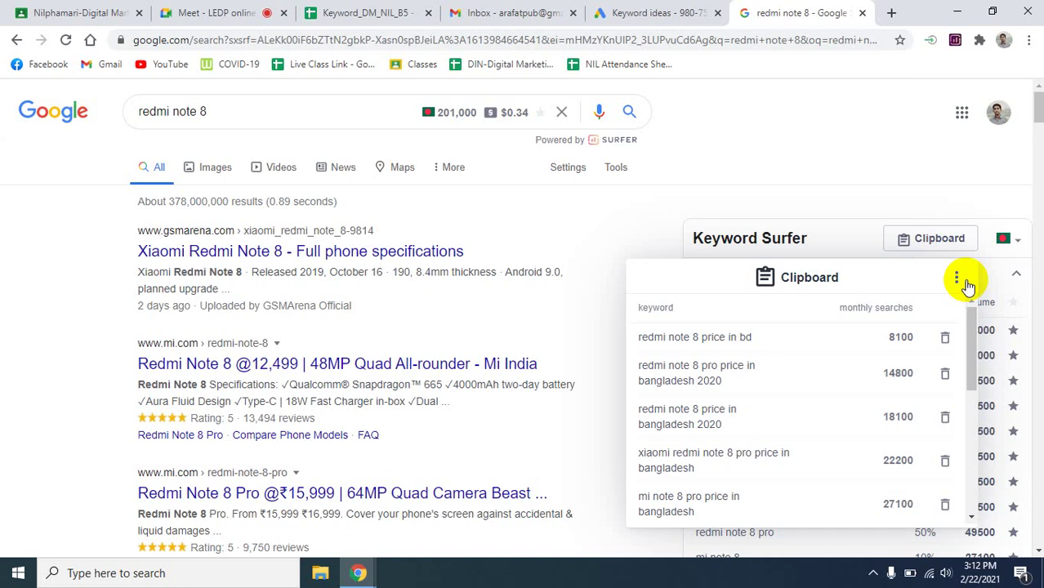
- Copy "redmi note 8 price in bangladesh" from the Keyword Planner ideas, search Google for it and look through its Keyword Surfer ideas
left_click(658, 12)
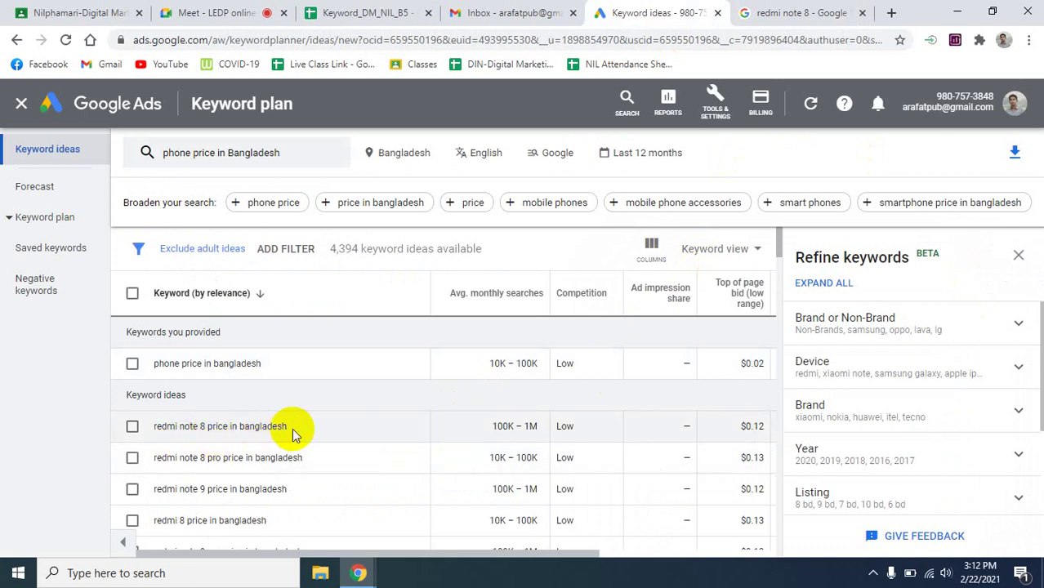
left_click_drag(293, 426, 155, 426)
key("ctrl+c")
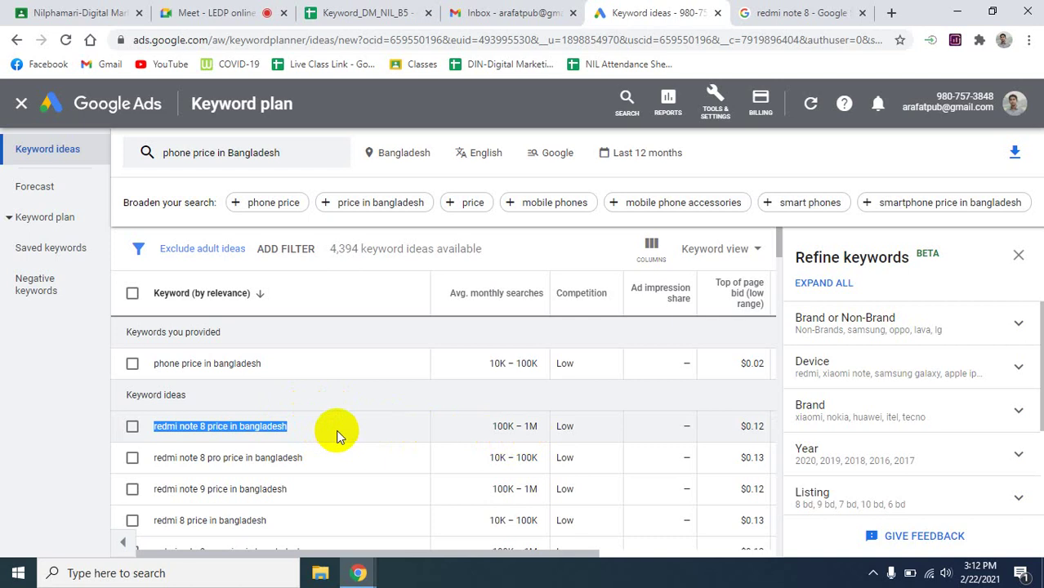
left_click(781, 12)
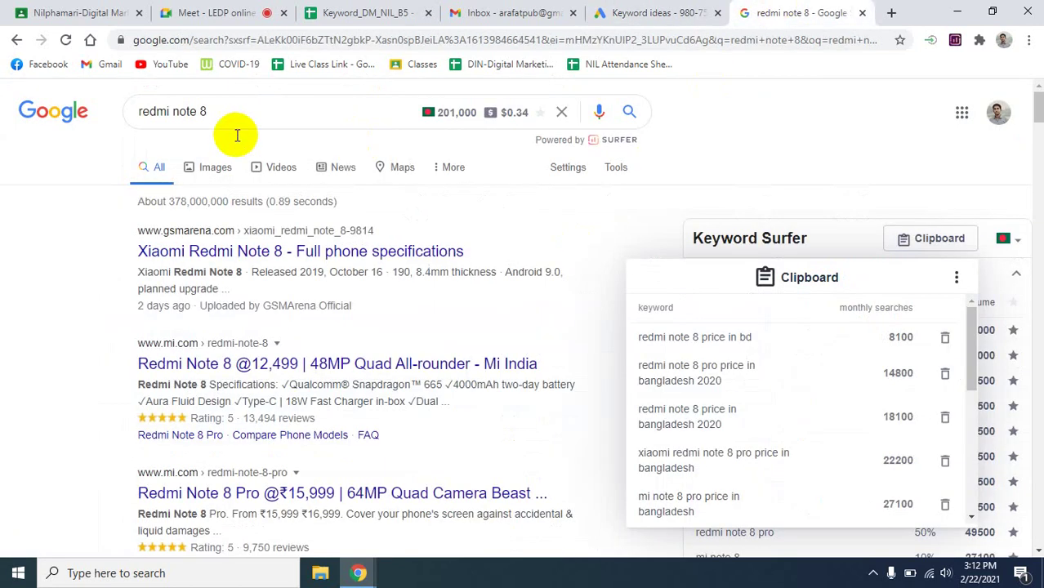
double_click(285, 109)
key("ctrl+a")
key("ctrl+v")
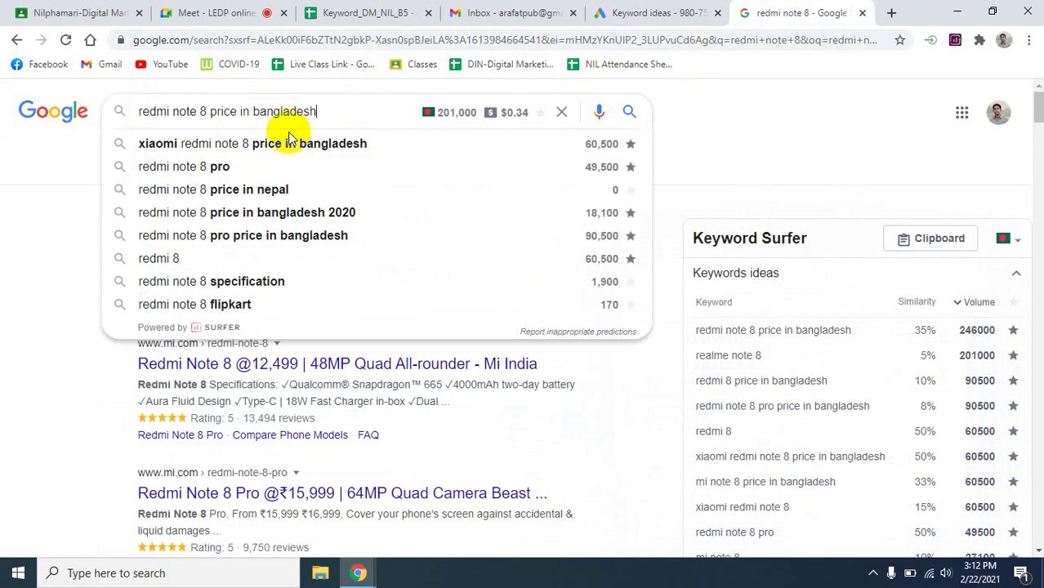
key("Return")
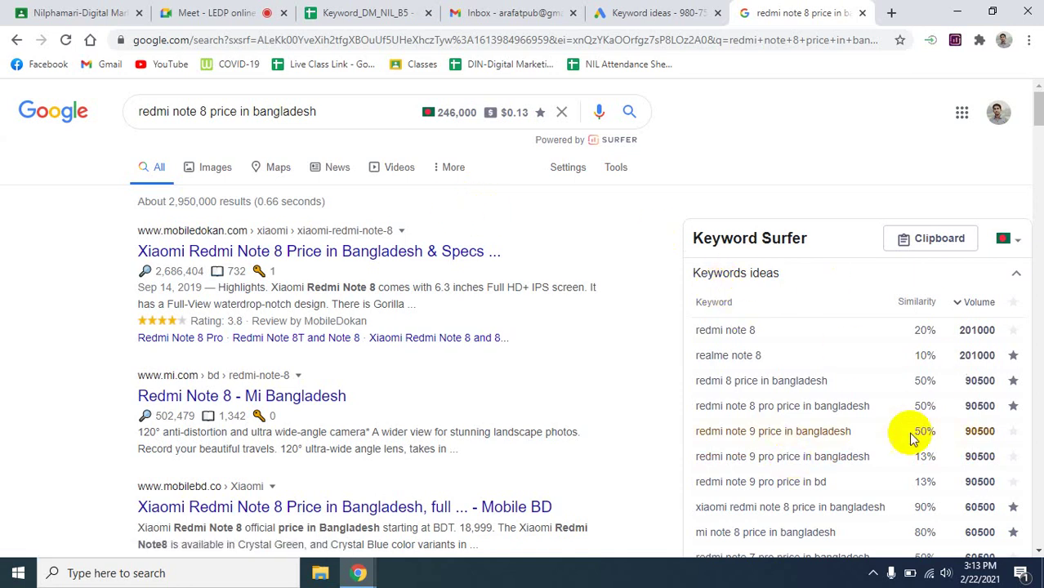
scroll(898, 436, "down", 1)
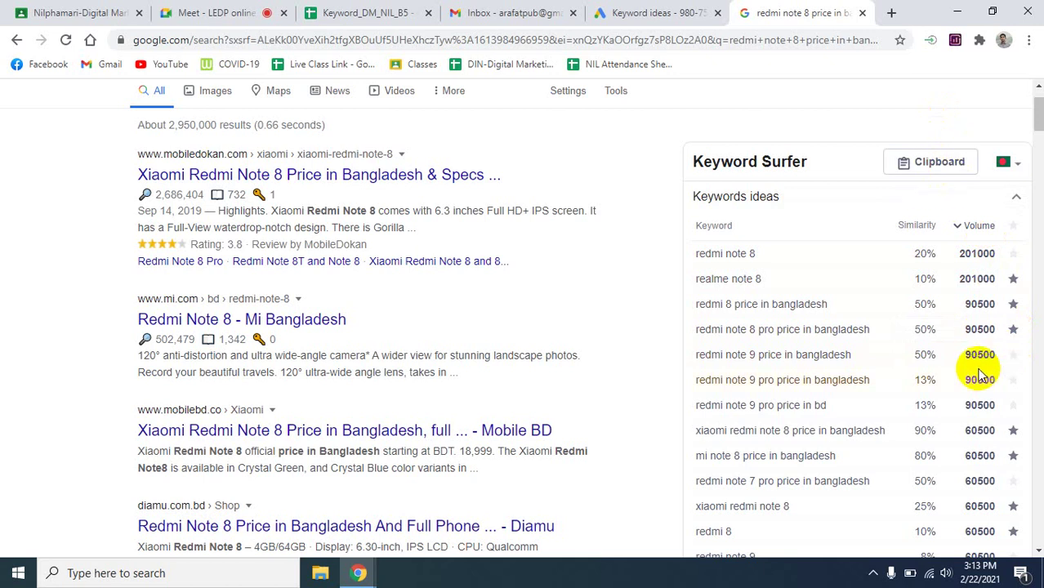
scroll(885, 340, "down", 2)
scroll(818, 340, "down", 8)
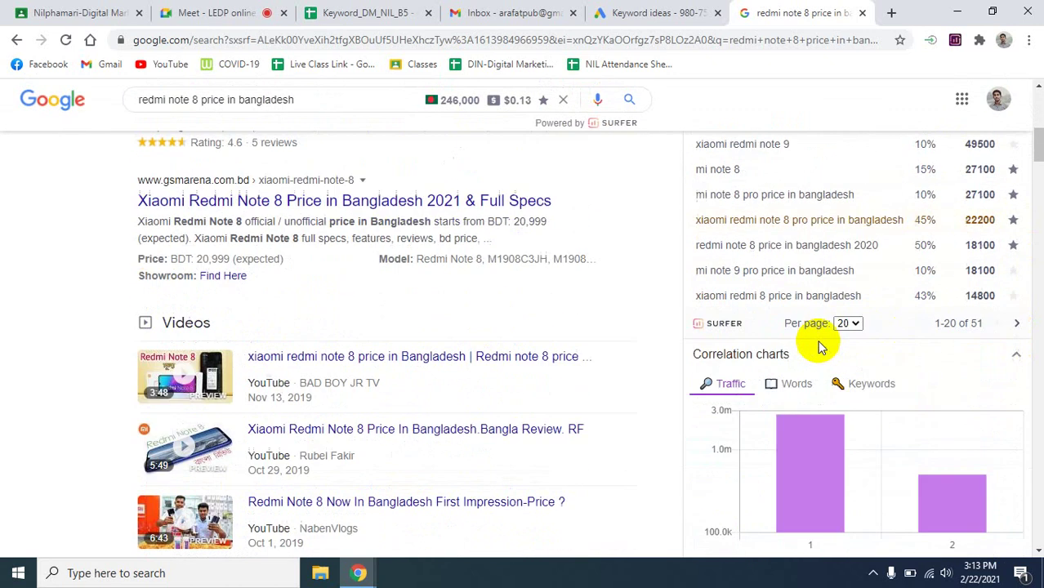
scroll(819, 341, "up", 10)
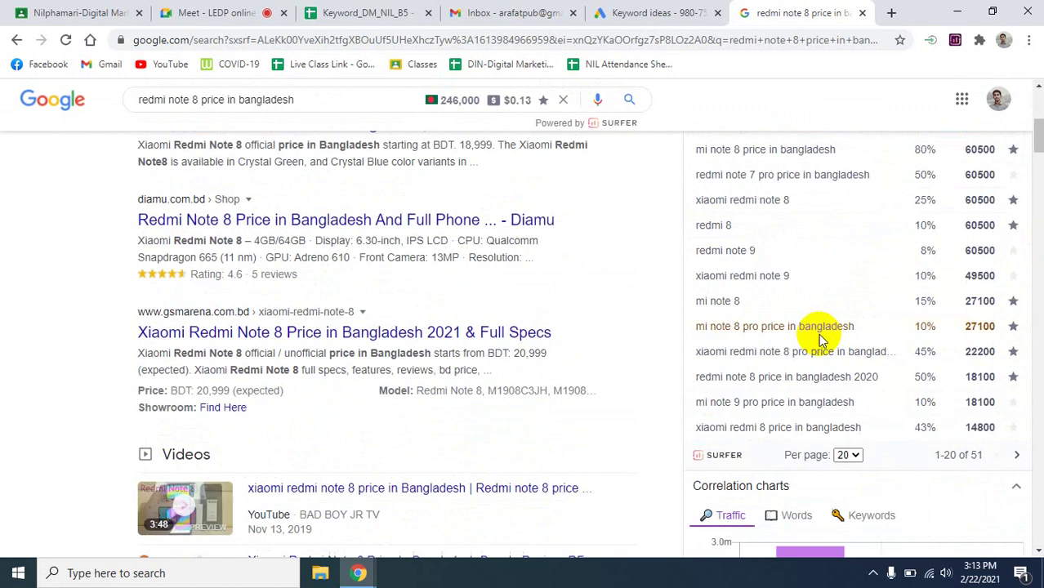